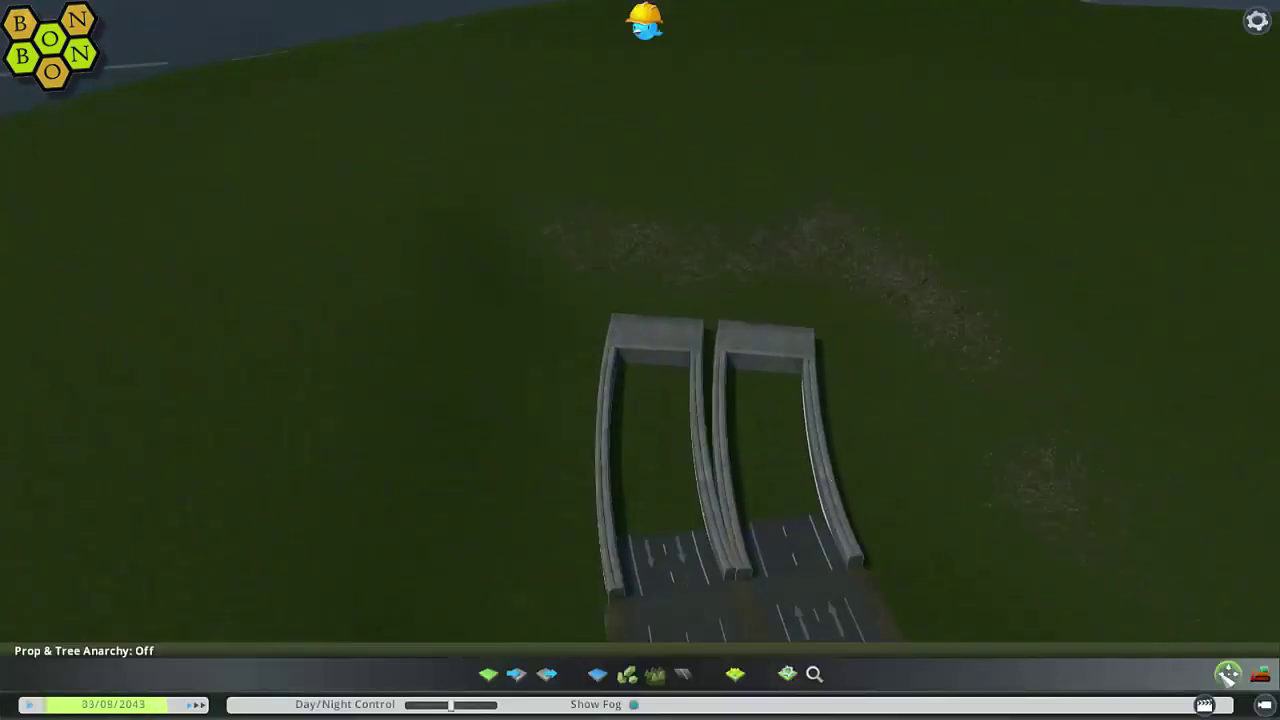
- With Move It in underground view, shift the left tunnel segment to the right
left_click(1228, 673)
key("Page_Down")
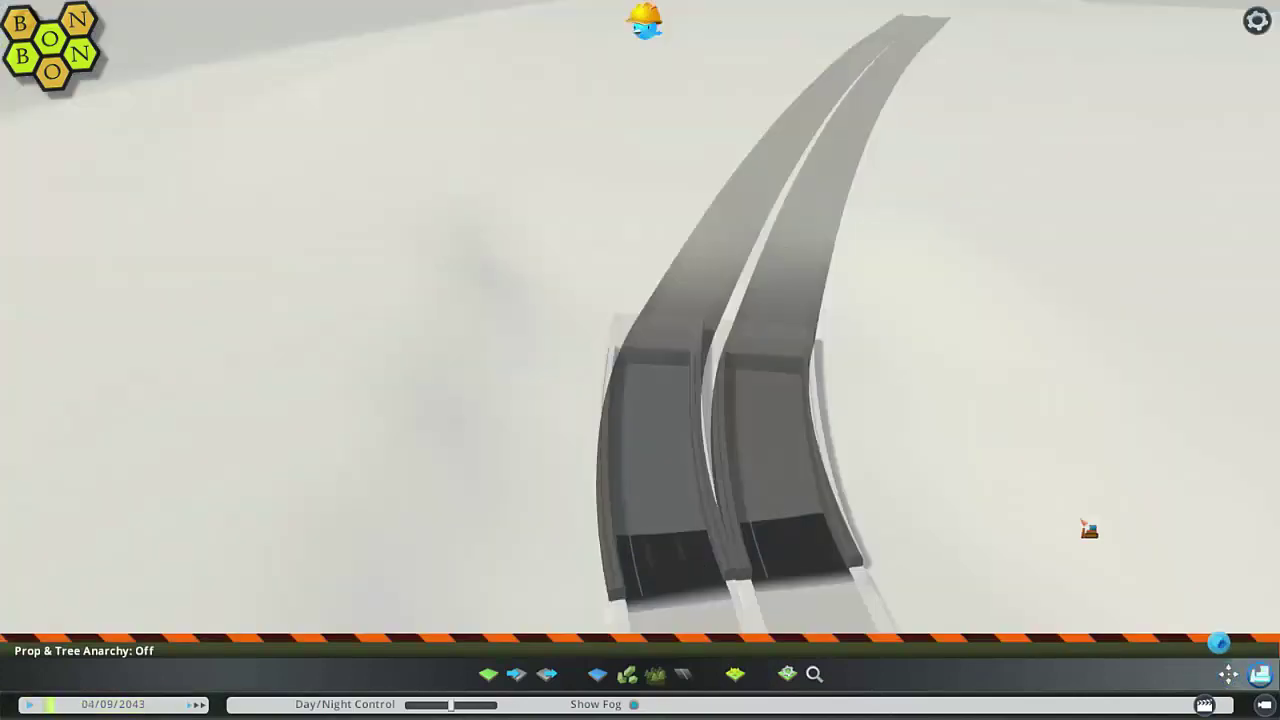
mouse_move(789, 466)
middle_mouse_down()
mouse_move(789, 440)
mouse_move(789, 466)
middle_mouse_up()
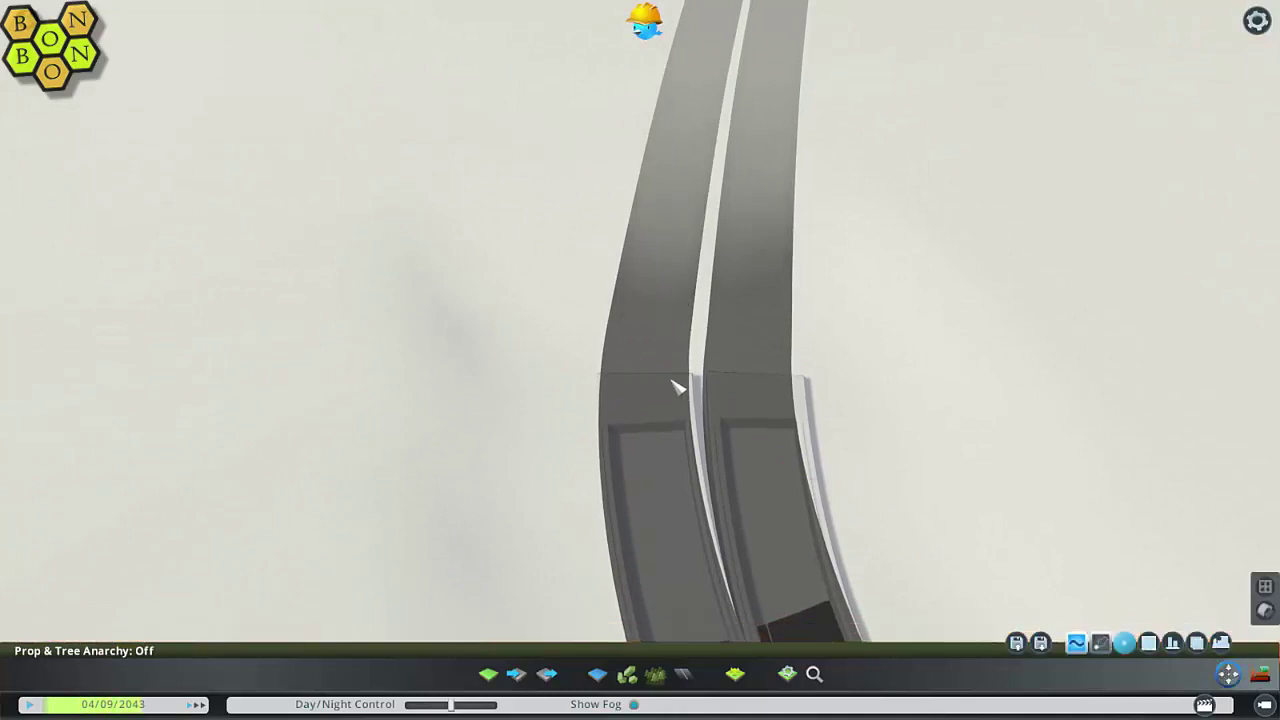
left_click_drag(641, 320, 661, 313)
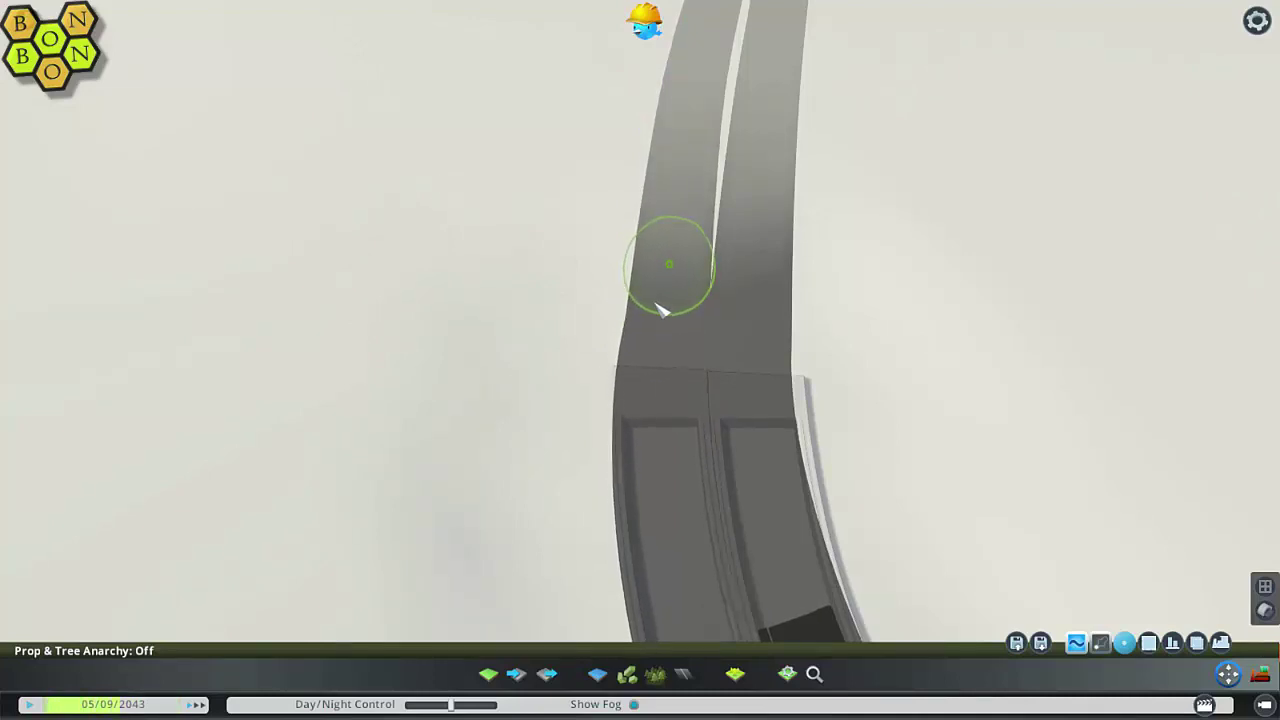
scroll(661, 310, "up", 2)
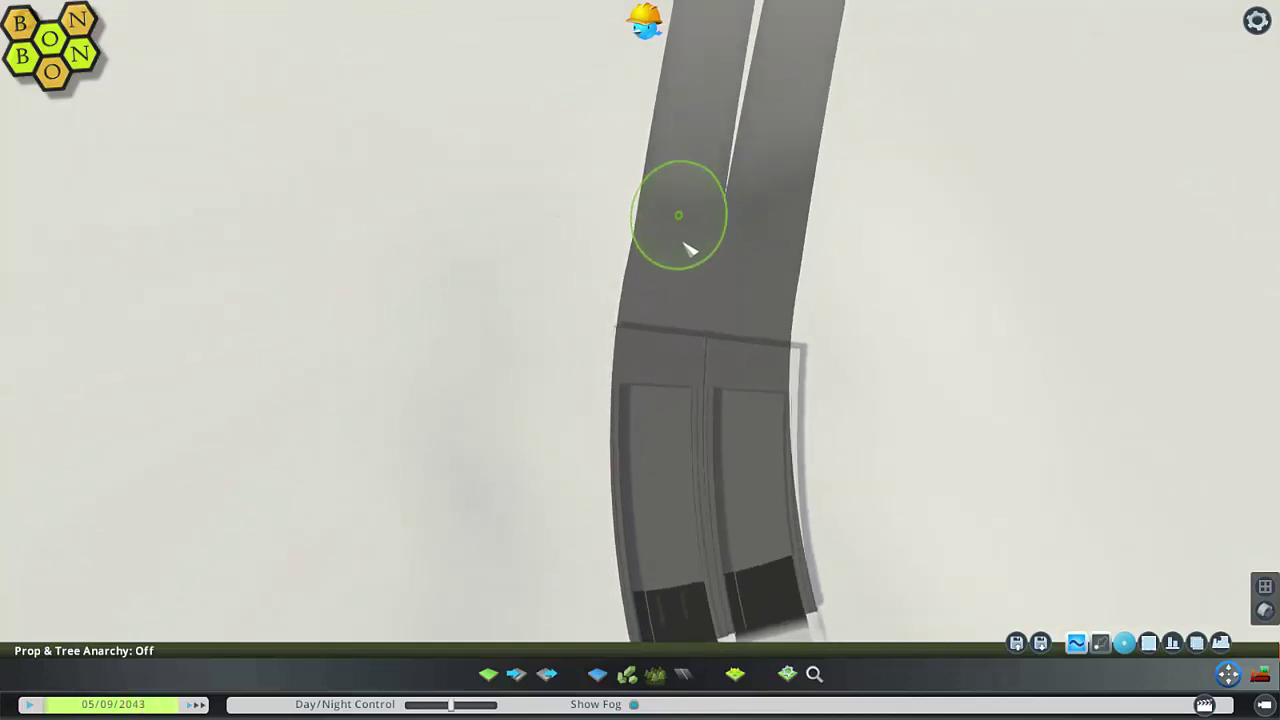
key("w")
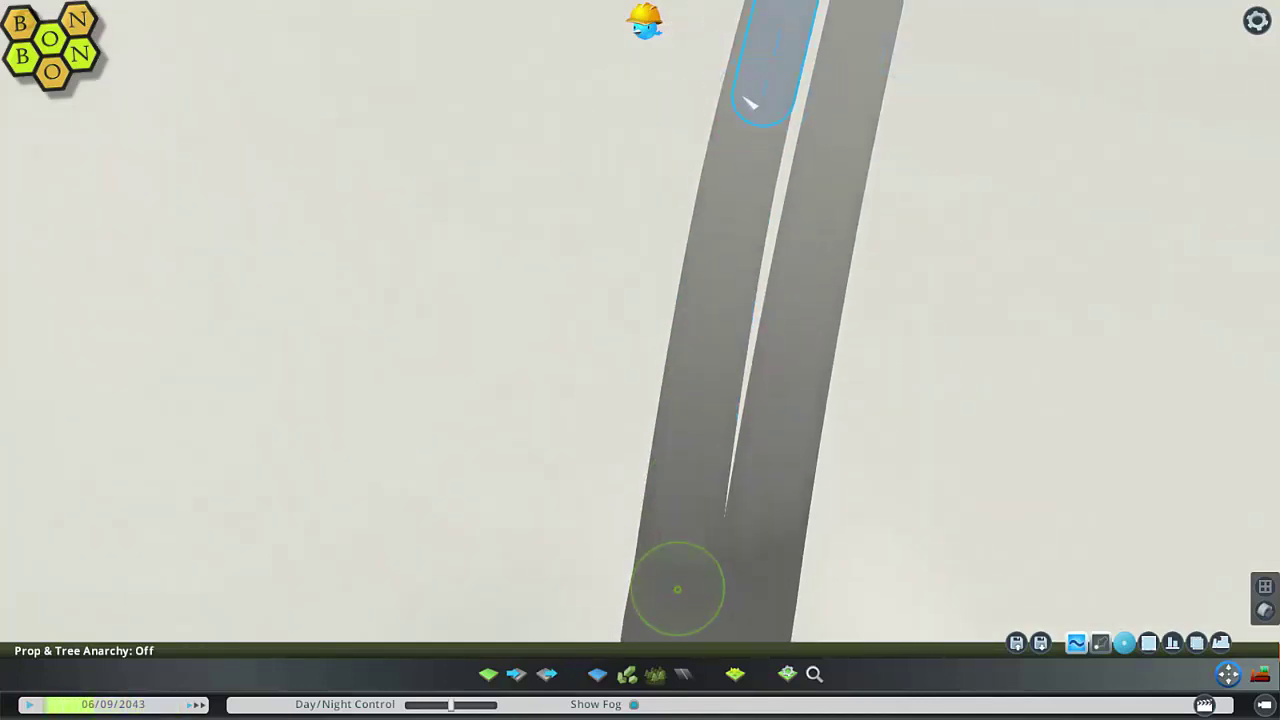
- Move the upper-left segment right and nudge the lower segment so both roads line up
left_click_drag(741, 175, 756, 170)
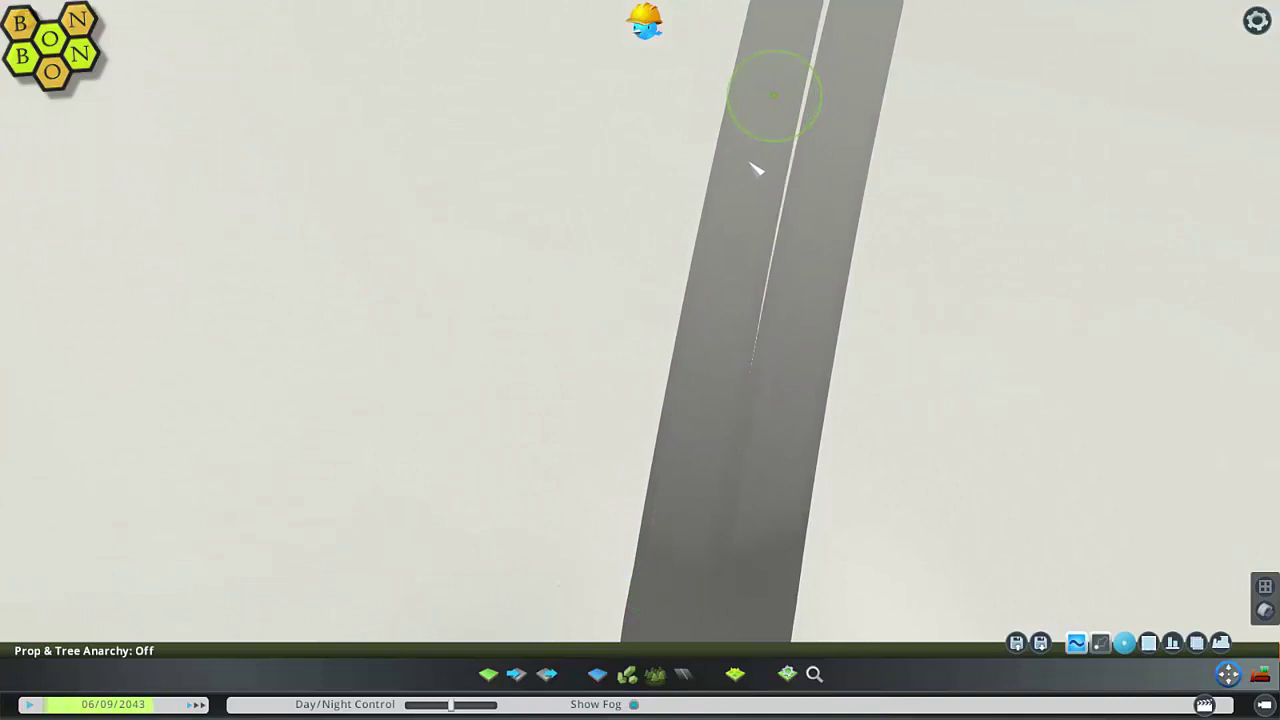
middle_click_drag(756, 170, 649, 357)
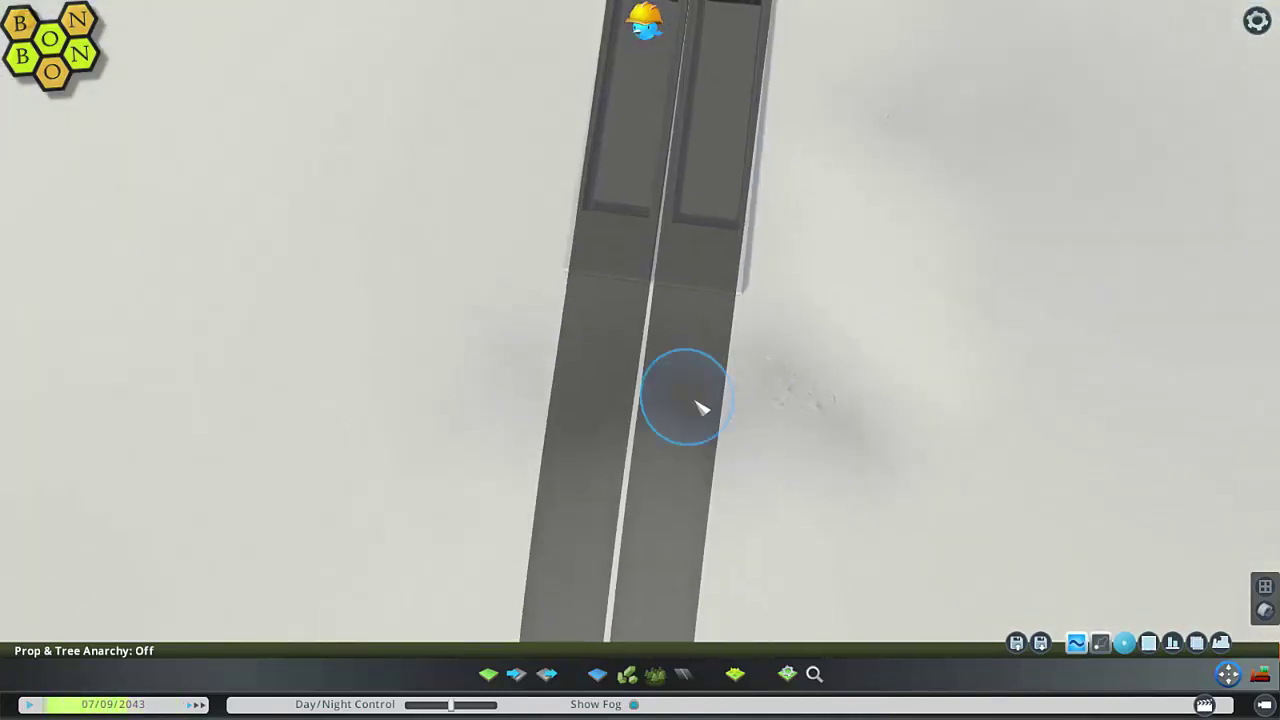
left_click_drag(700, 407, 694, 410)
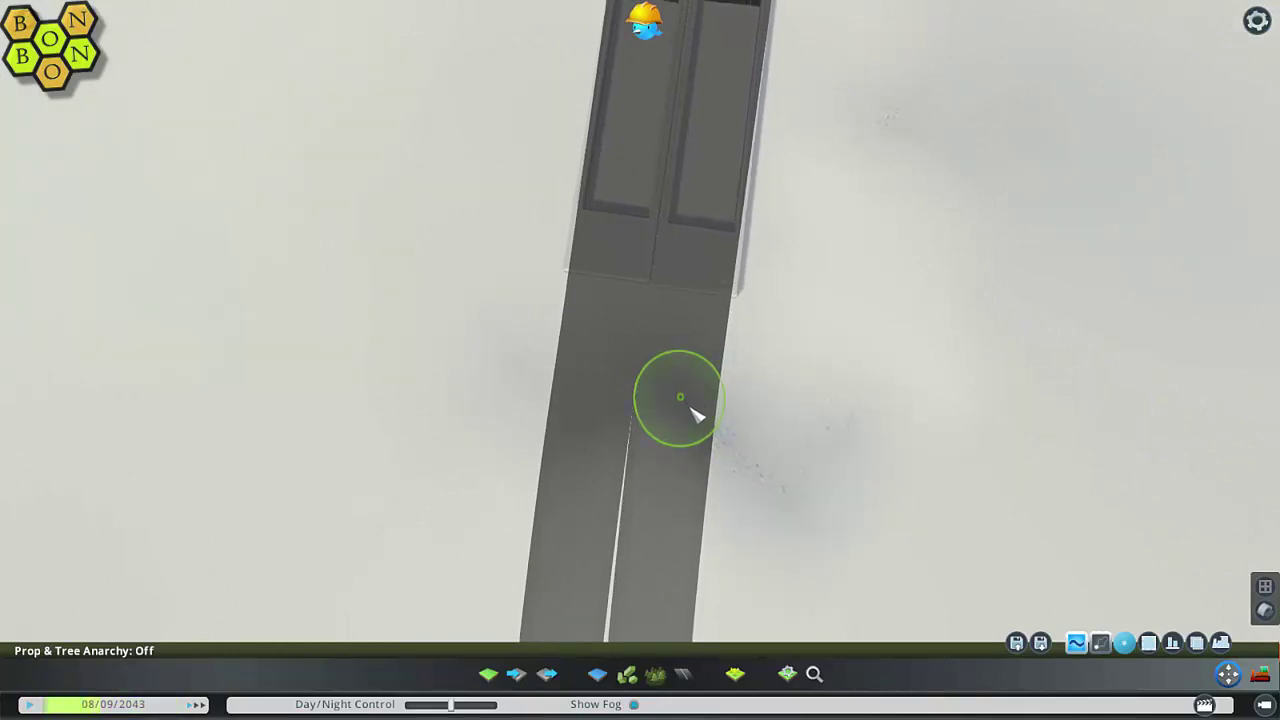
key("s")
left_click(657, 366)
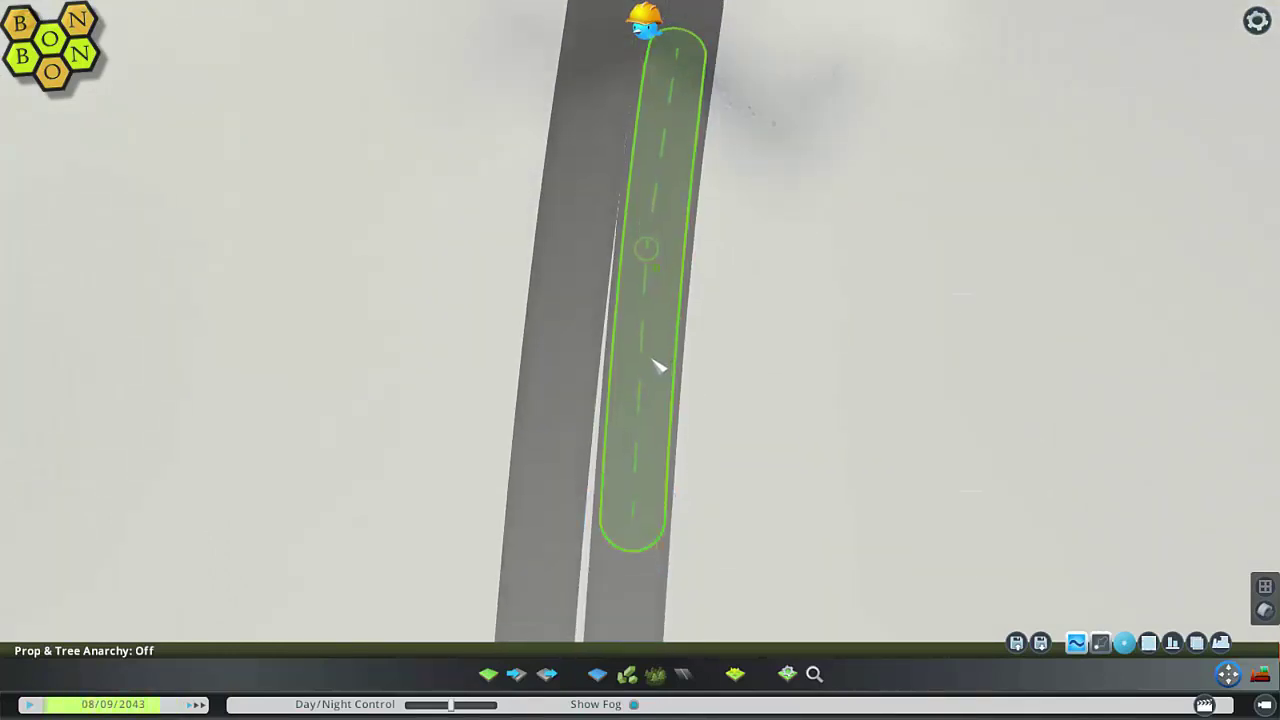
- Turn bulldozing mode off, then open and close the pause menu
left_click(1222, 643)
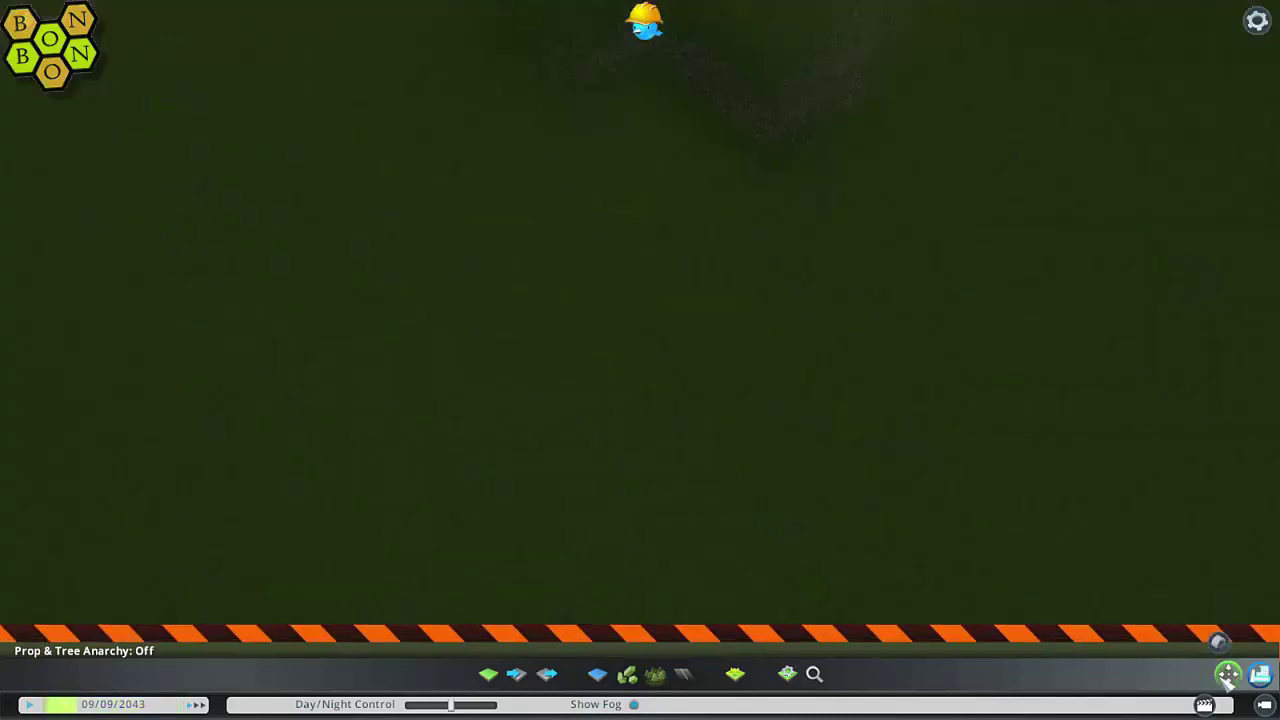
left_click(1260, 675)
left_click(1260, 675)
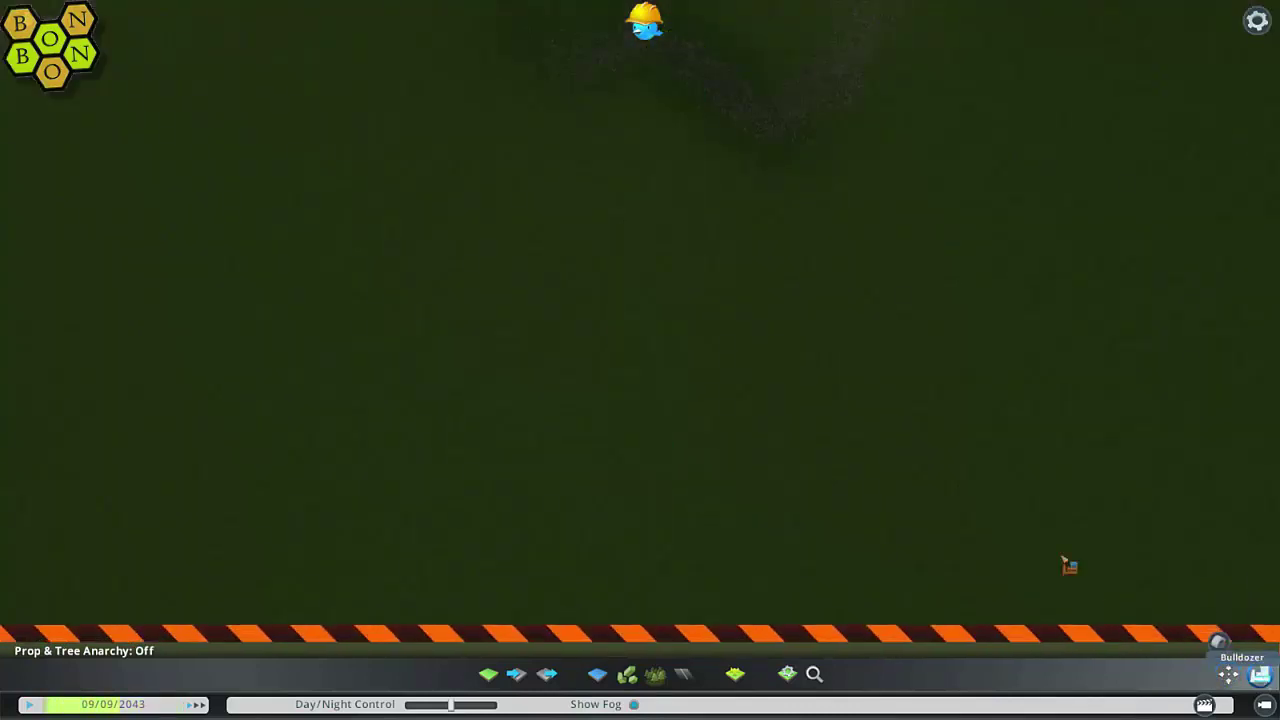
left_click(1260, 675)
key("Escape")
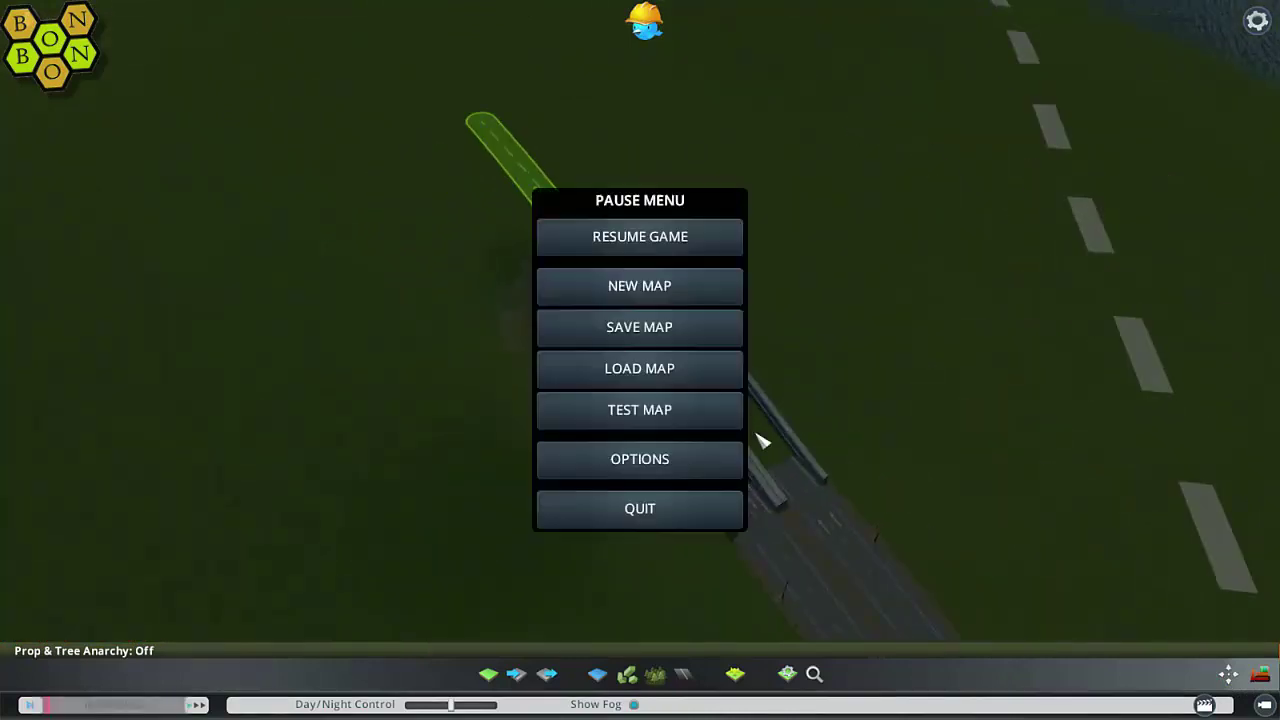
key("Escape")
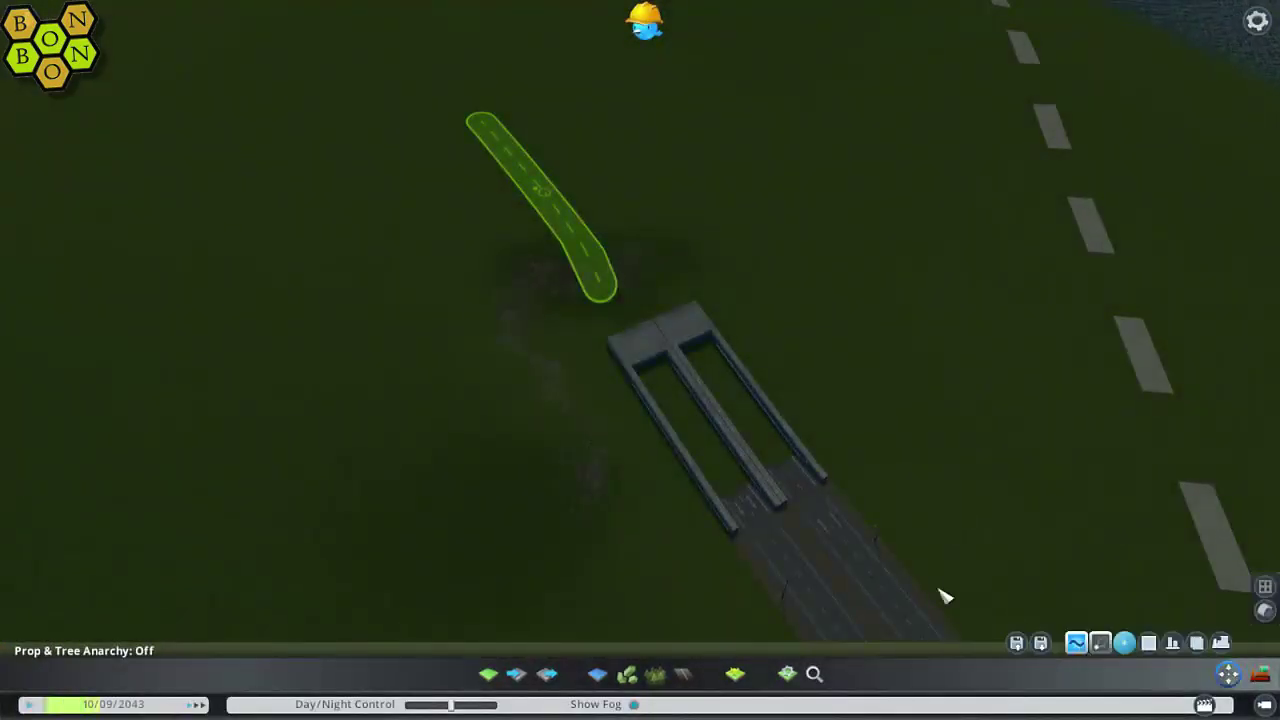
- Fly the camera across the water and inland along the twin road
middle_click_drag(920, 600, 765, 500)
key("w")
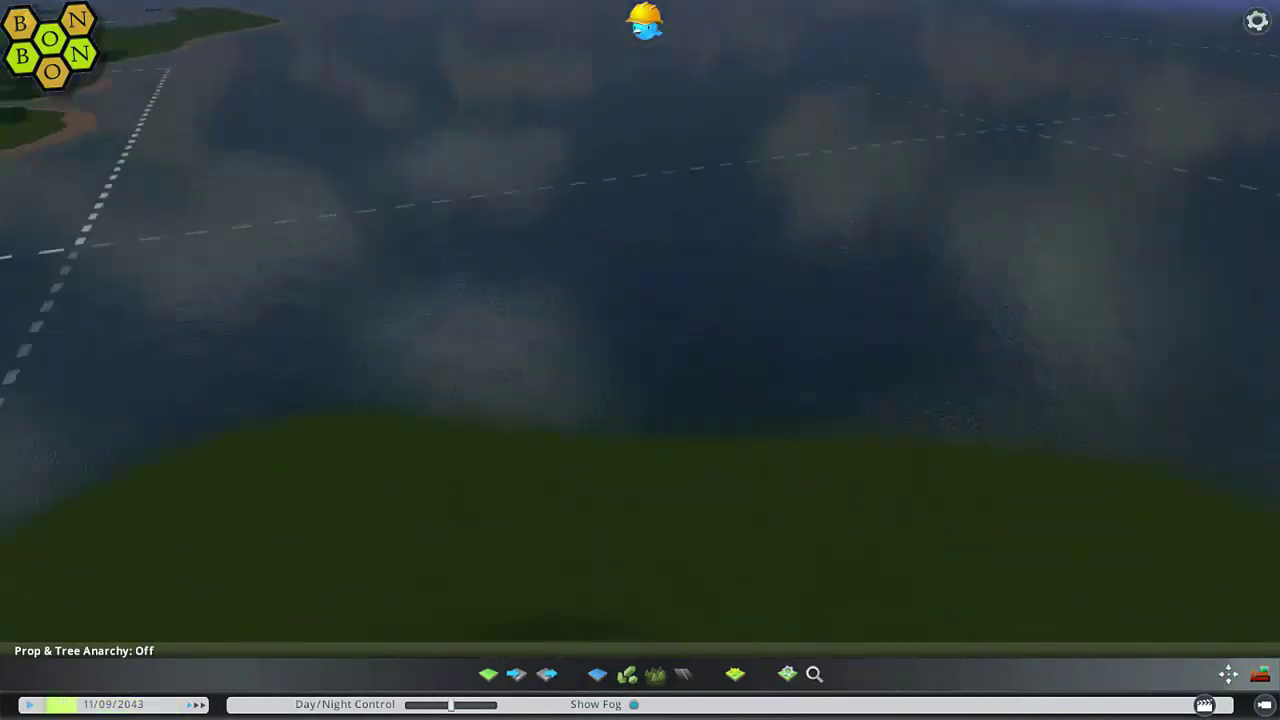
key("w")
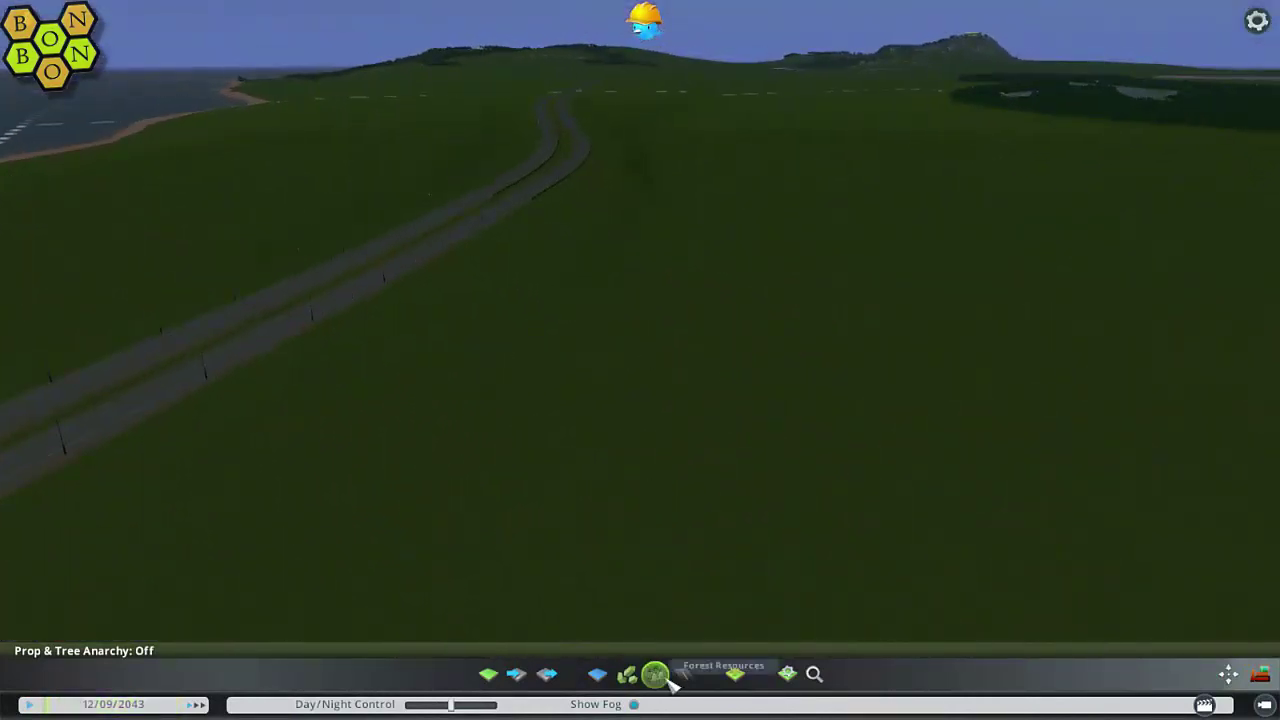
- Clone a clump of trees with Move It and carry the copy over to the road
middle_click_drag(655, 674, 1052, 584)
left_click(1225, 678)
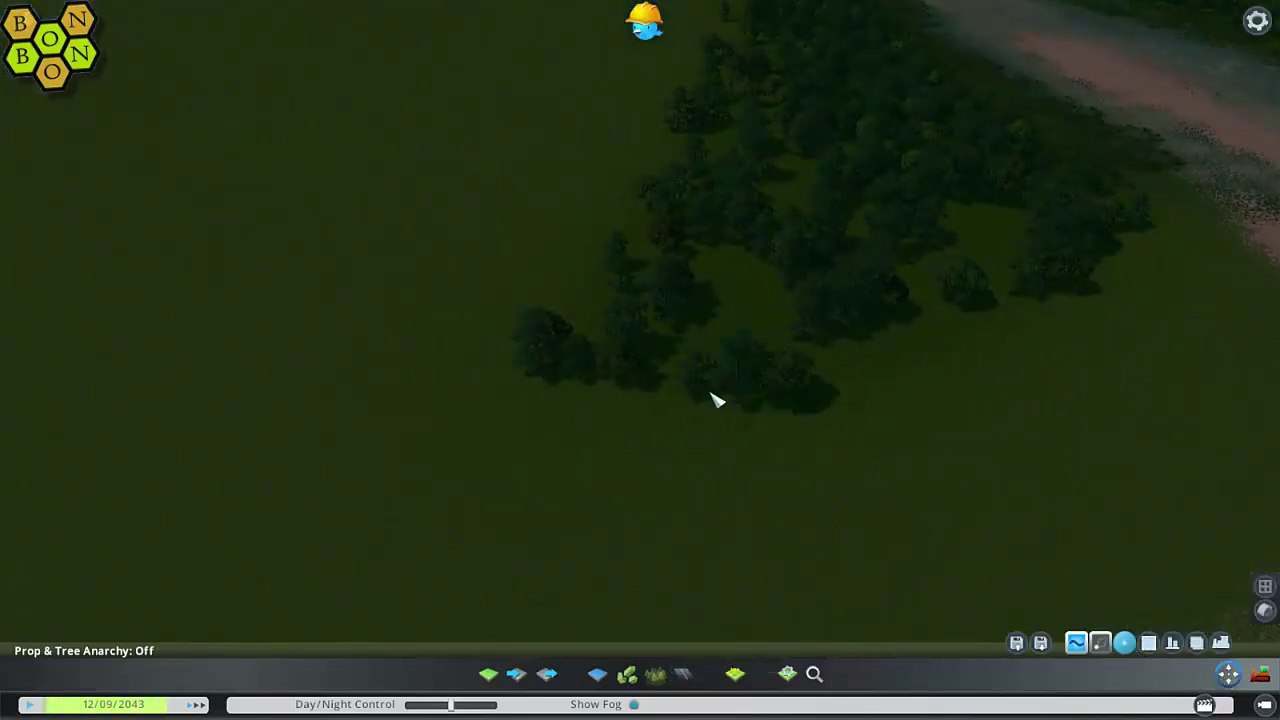
left_click(1196, 642)
middle_click_drag(1196, 642, 1050, 636)
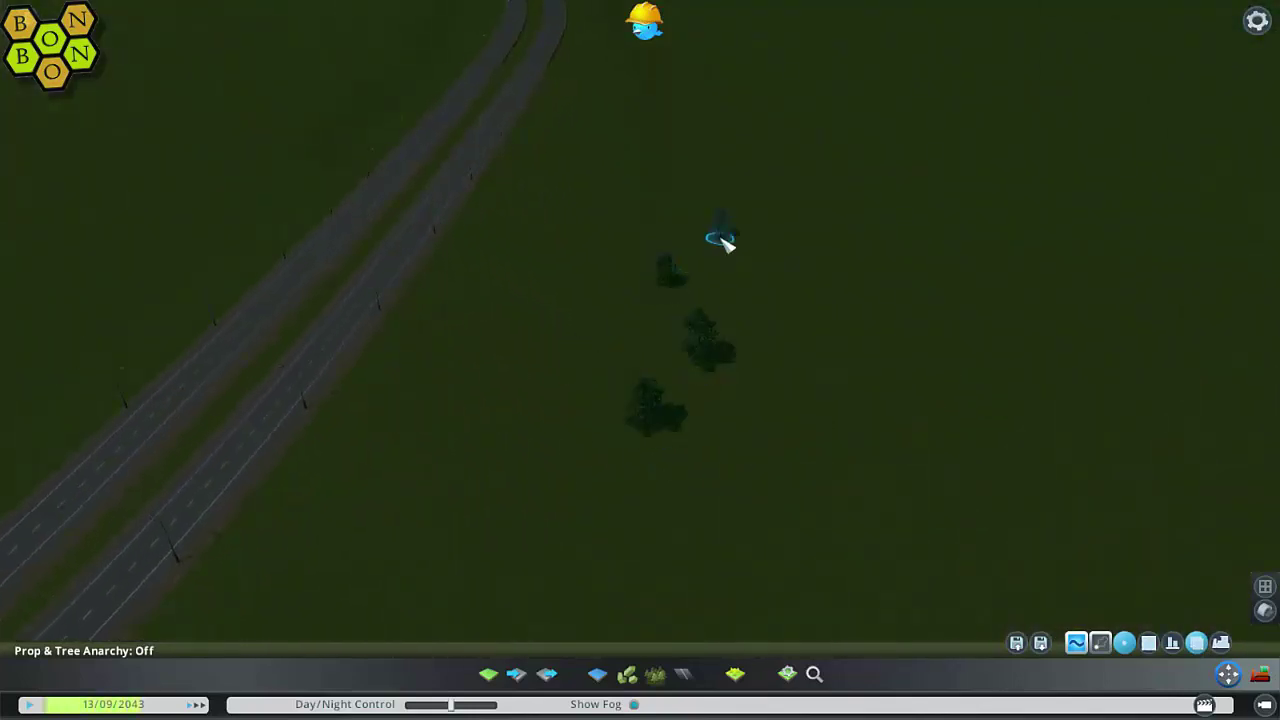
middle_click_drag(667, 76, 646, 357)
middle_click_drag(597, 135, 680, 270)
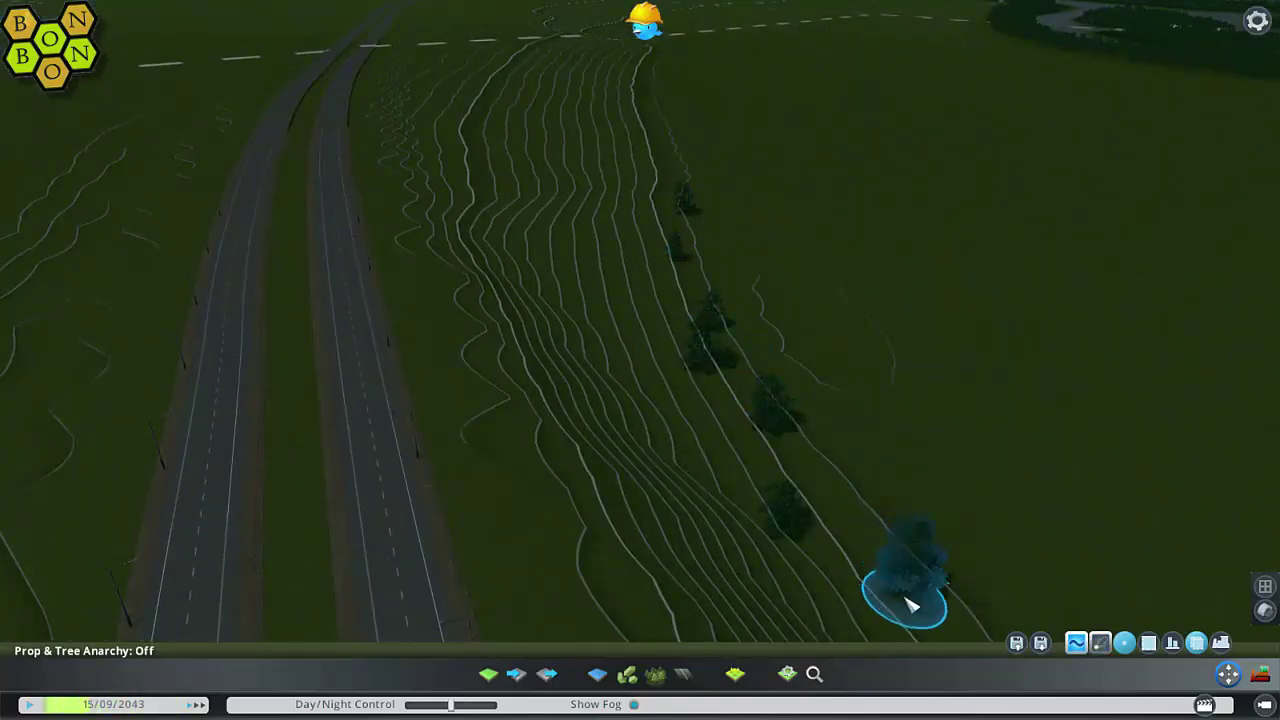
middle_click_drag(909, 603, 665, 276)
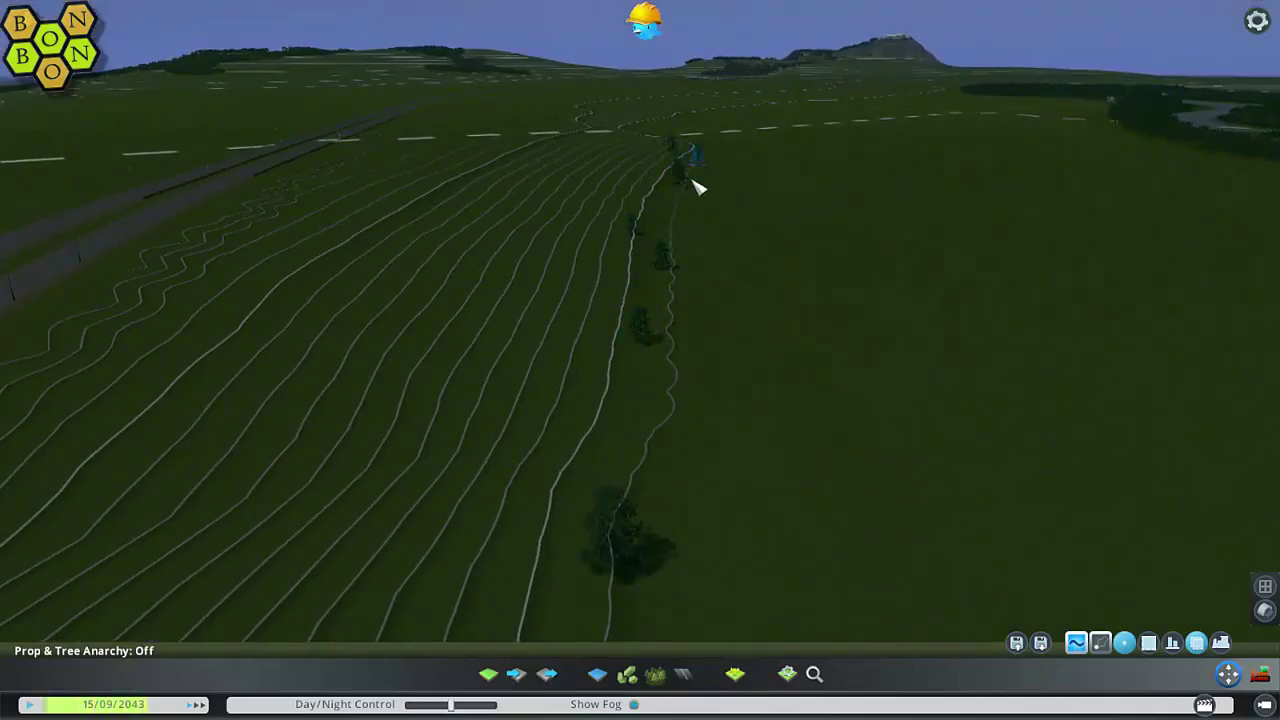
middle_click_drag(678, 206, 690, 352)
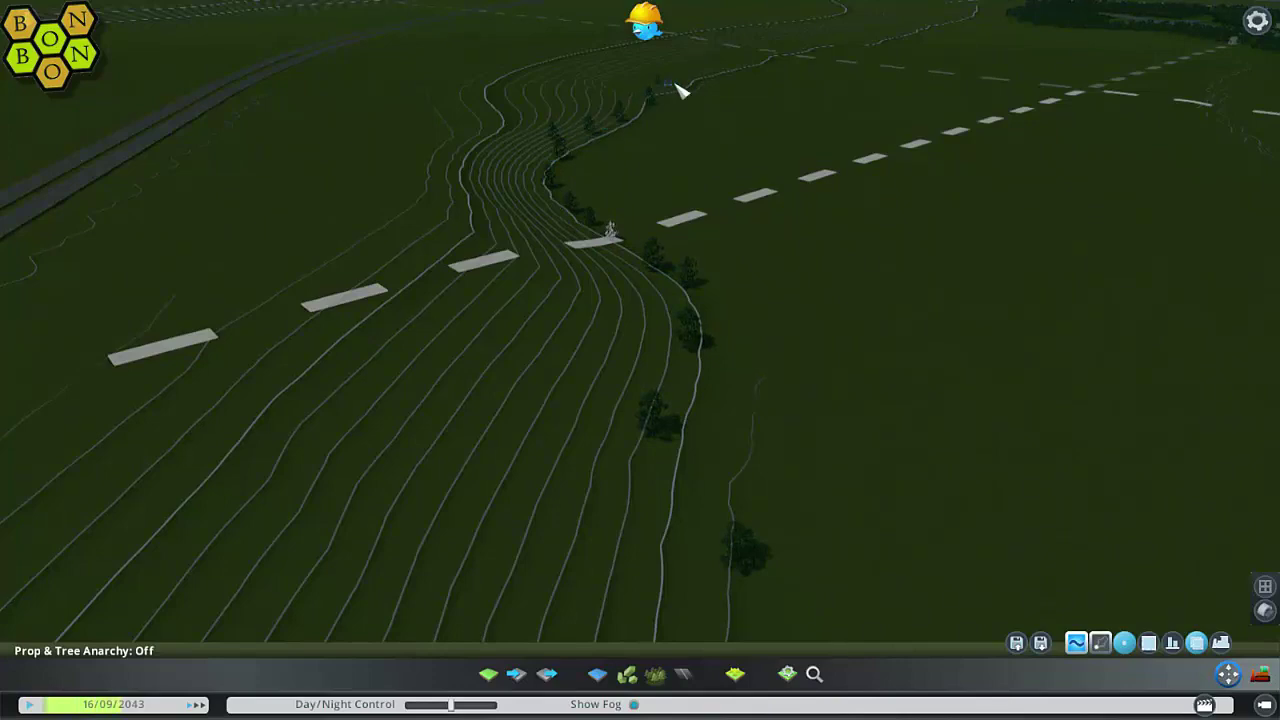
- Follow the contour tracks with the cloned trees, from the forest toward the lake
middle_click_drag(716, 98, 686, 291)
middle_click_drag(742, 70, 649, 316)
middle_click_drag(655, 160, 640, 349)
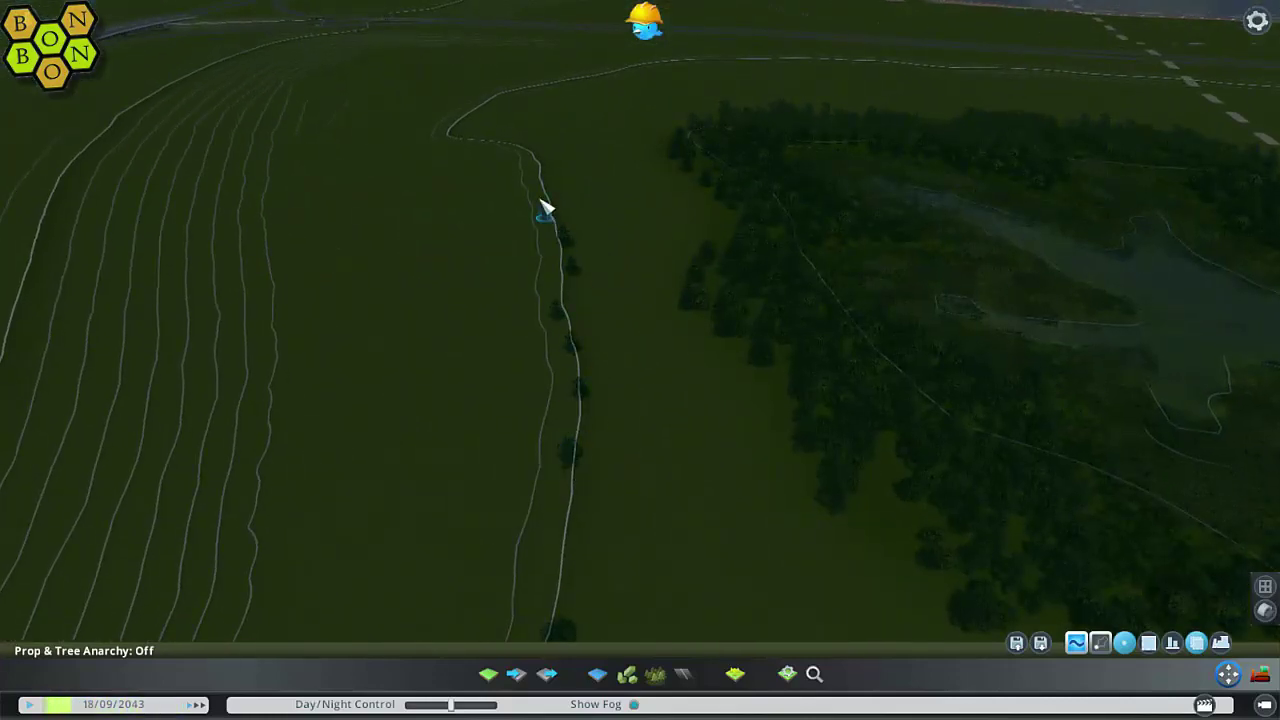
middle_click_drag(545, 163, 670, 352)
middle_click_drag(504, 128, 693, 364)
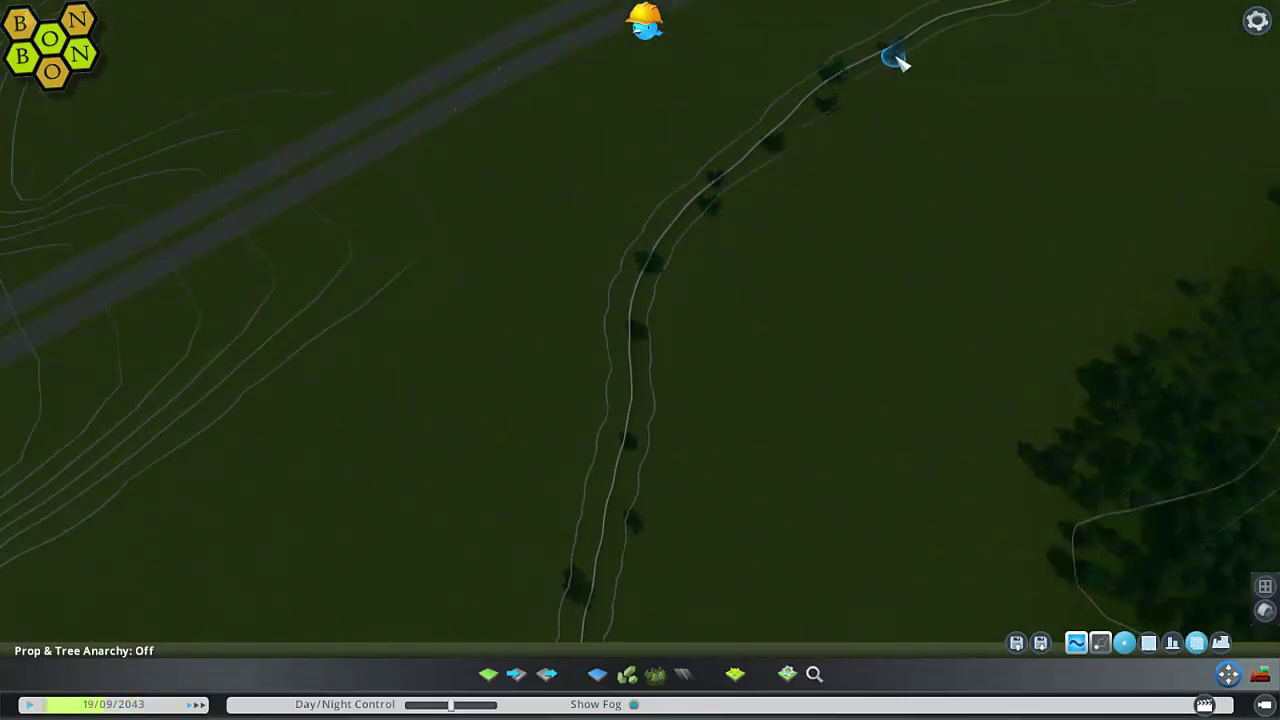
middle_click_drag(897, 60, 663, 416)
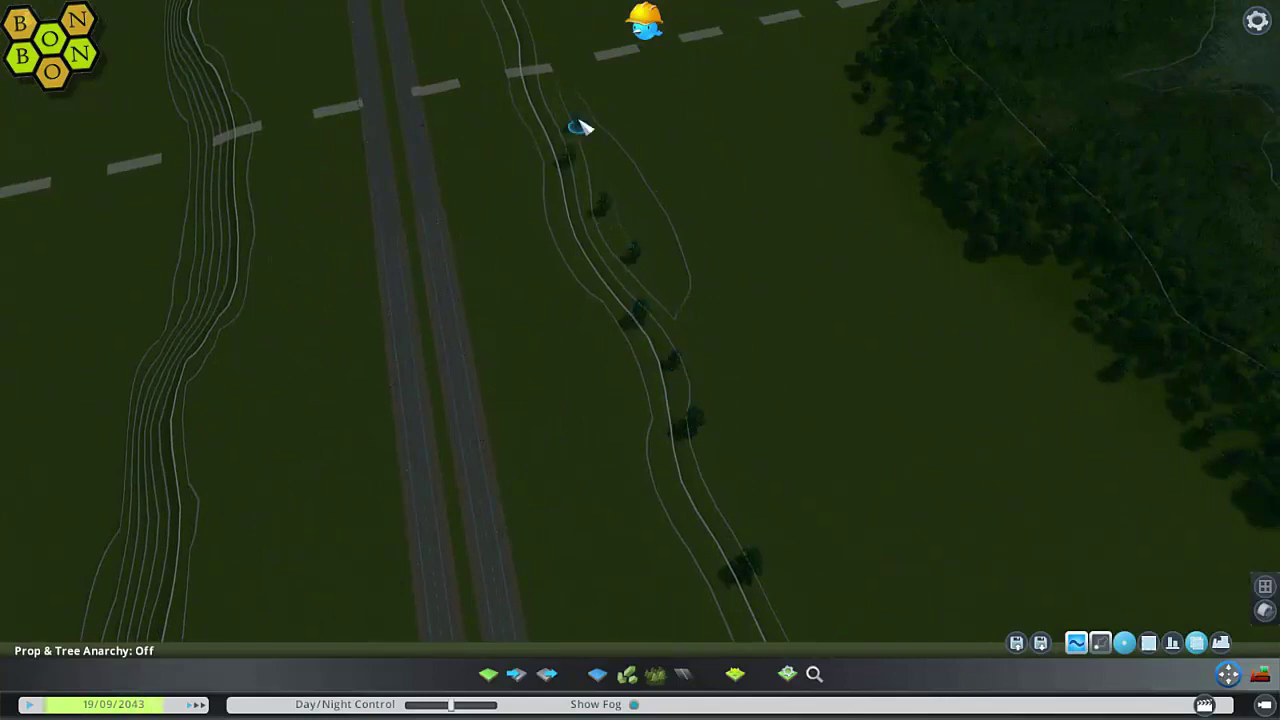
middle_click_drag(557, 113, 697, 355)
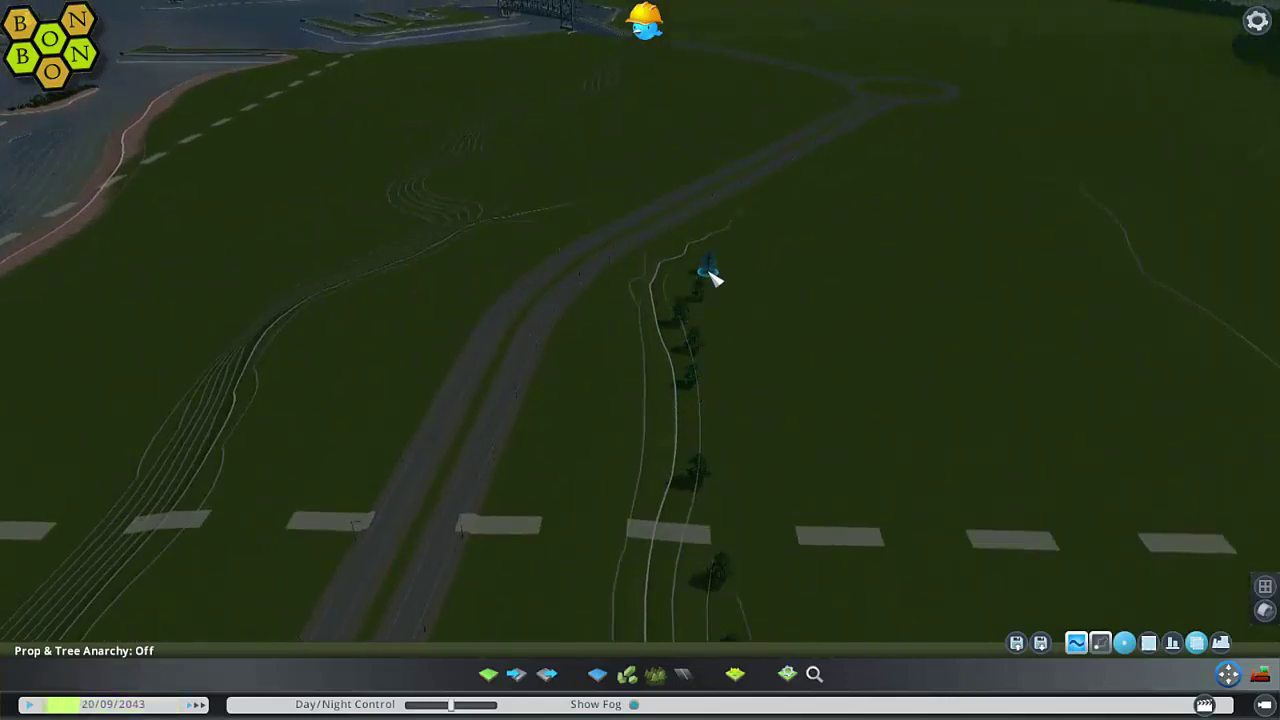
middle_click_drag(940, 358, 674, 400)
- Place cloned trees along the contour line near the roundabout
left_click(705, 400)
left_click(760, 362)
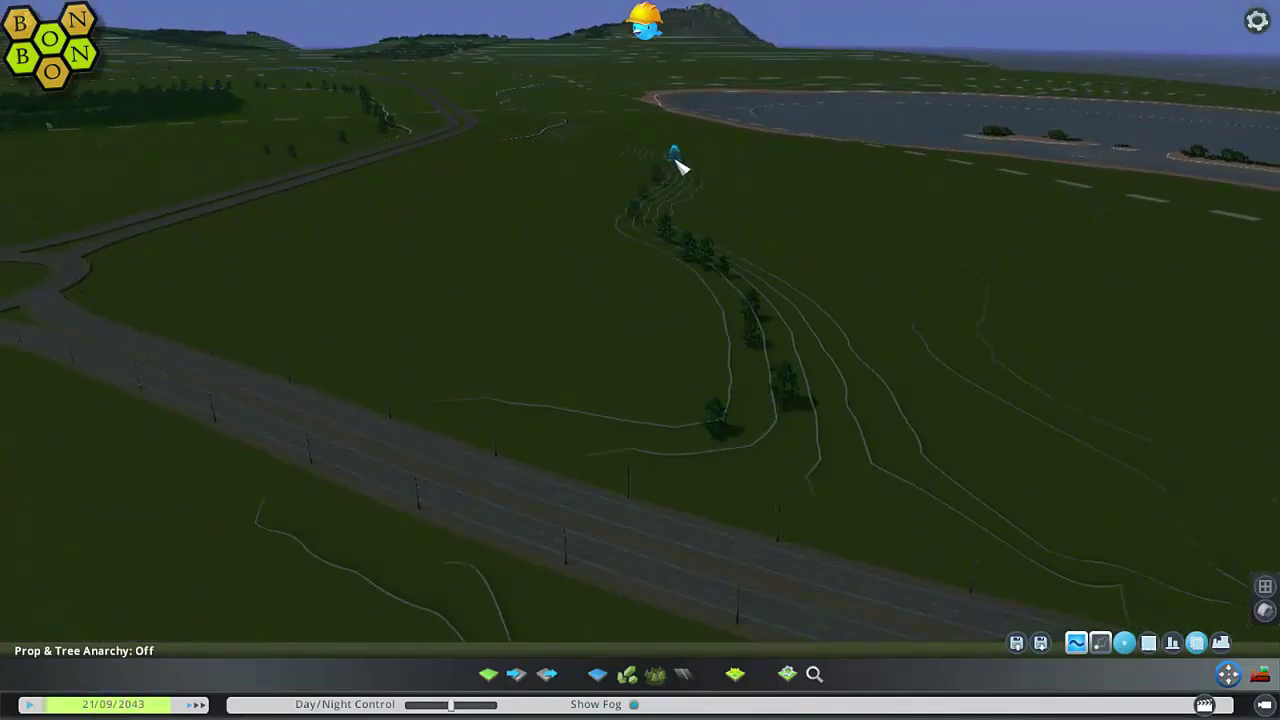
scroll(678, 166, "up", 5)
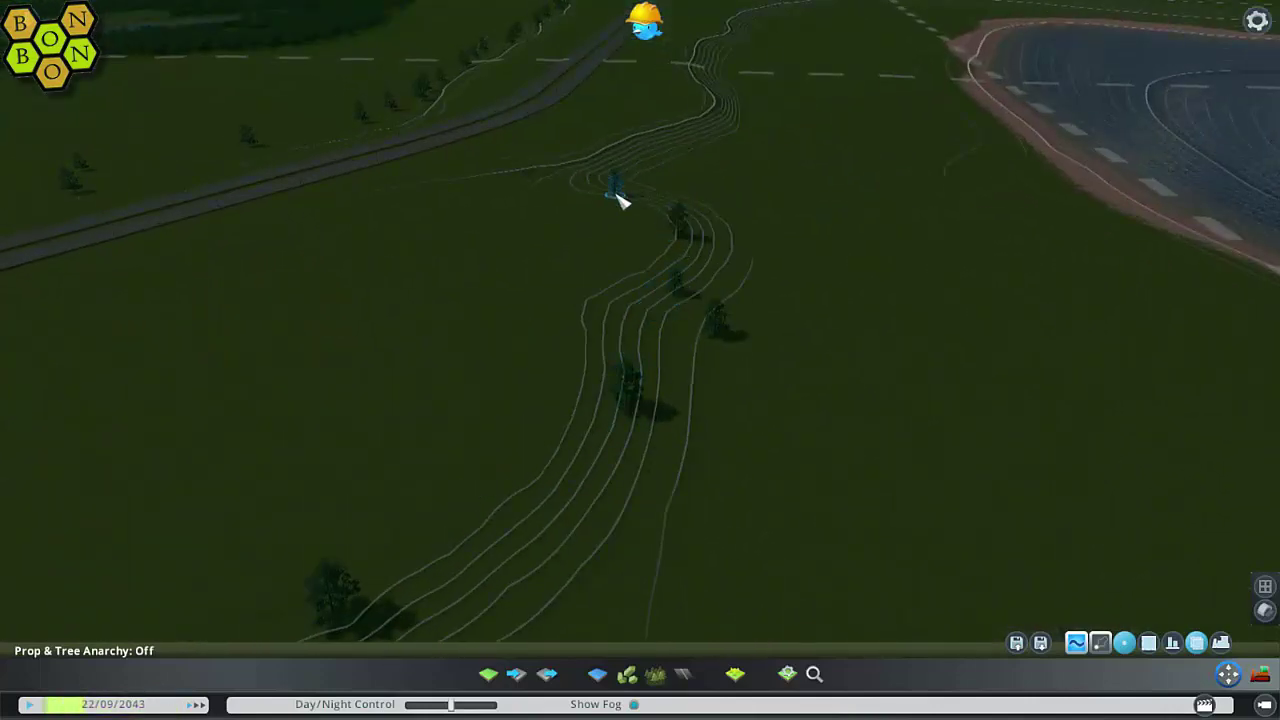
middle_click_drag(727, 115, 638, 383)
- Briefly enter bulldozing mode, then return to moving objects
key("b")
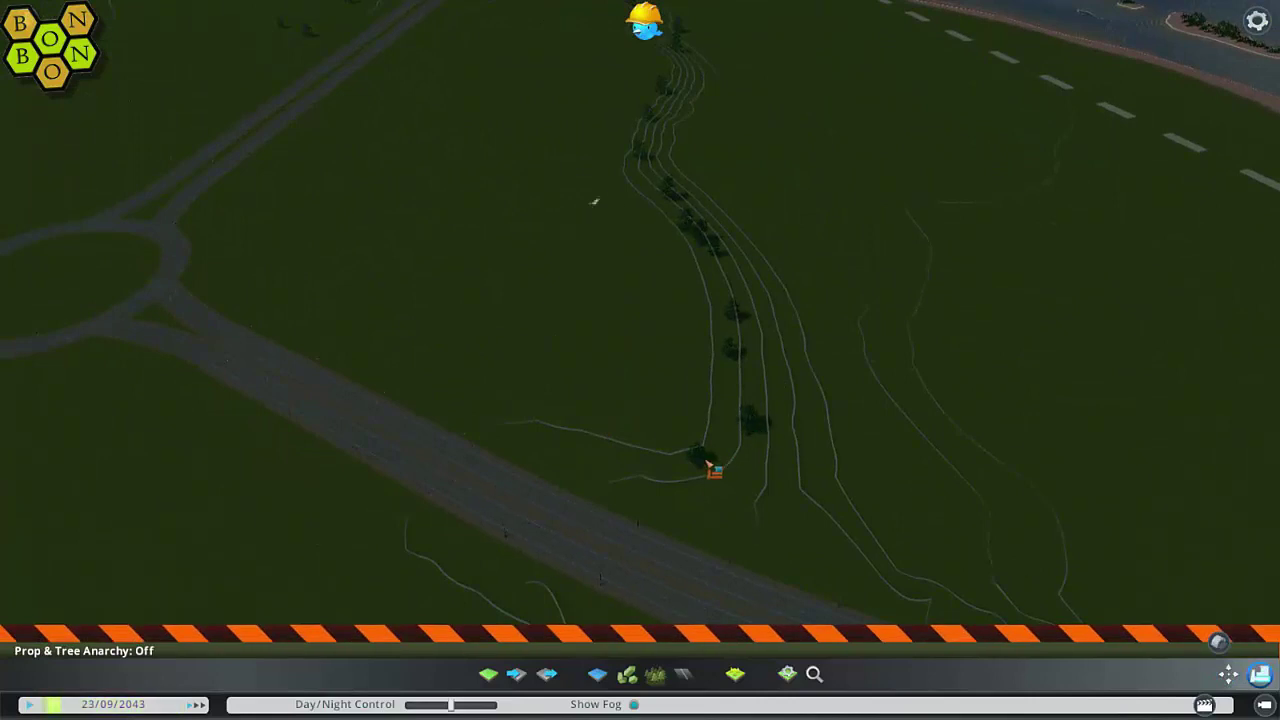
middle_click_drag(678, 196, 596, 452)
middle_click_drag(650, 337, 593, 366)
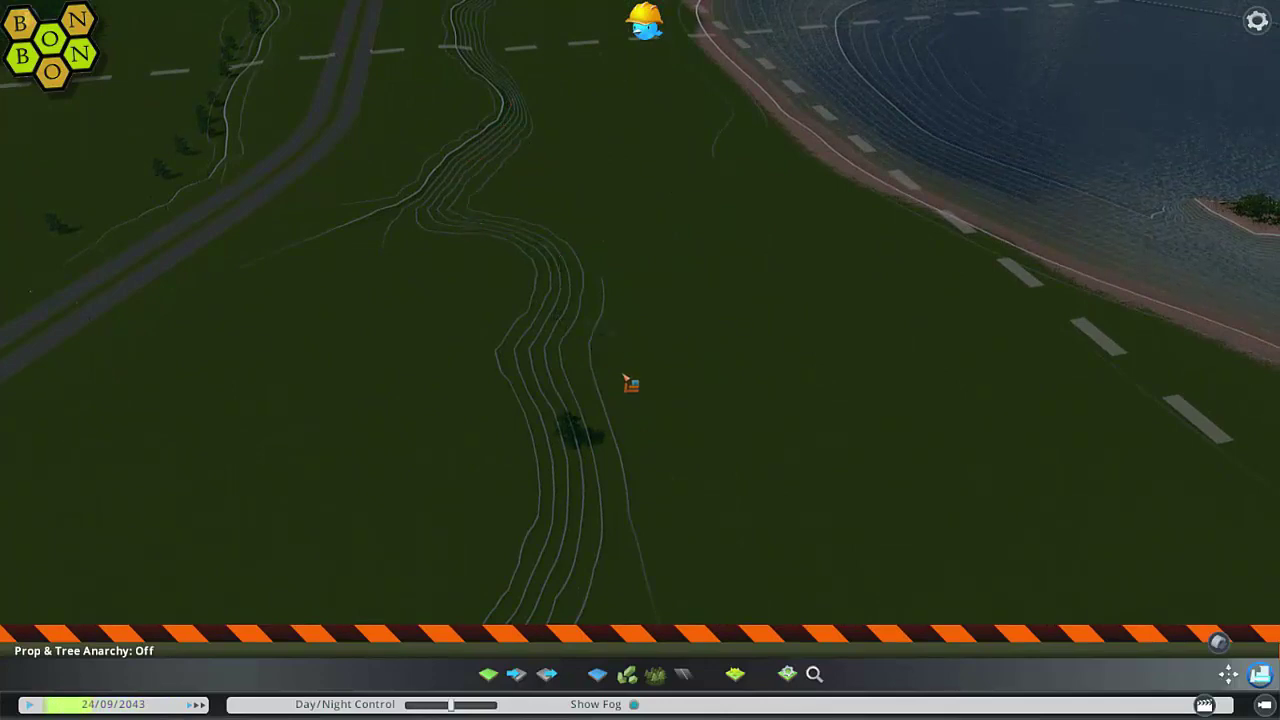
left_click(1258, 675)
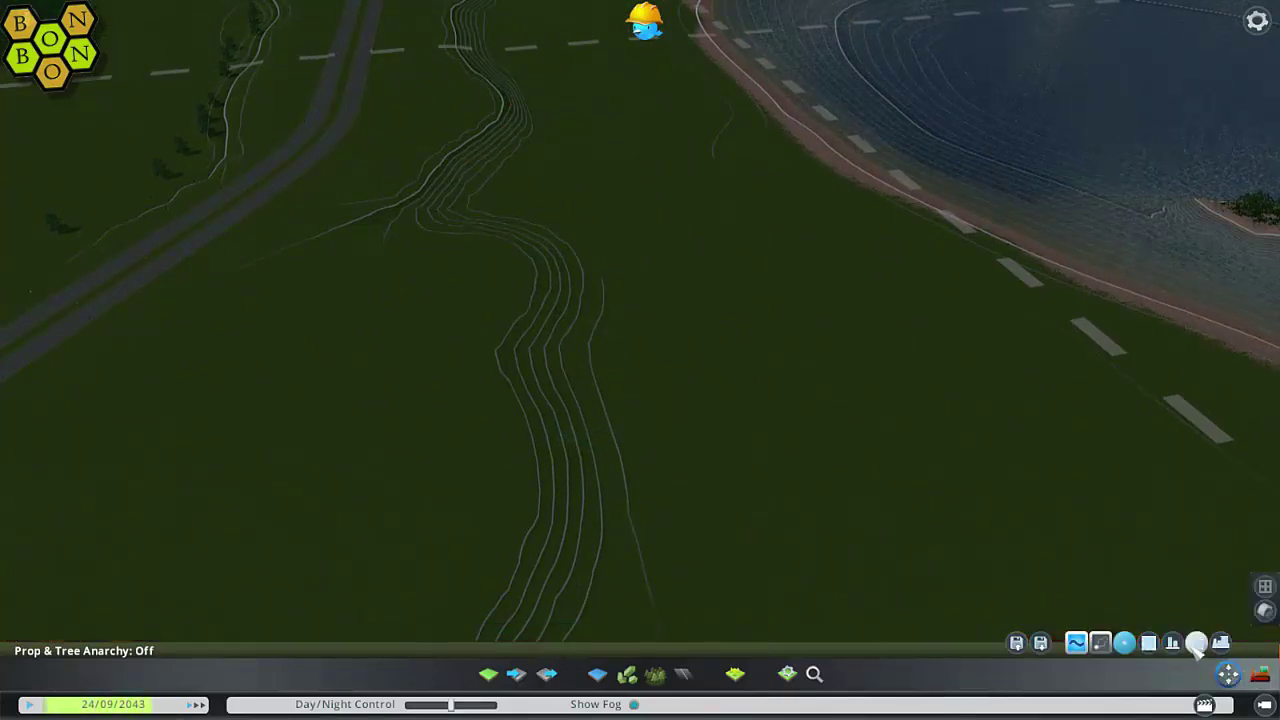
- Plant single trees into the hedgerow gap by the lake and survey the surrounding fields
middle_click_drag(645, 358, 645, 358)
middle_click_drag(463, 371, 463, 371)
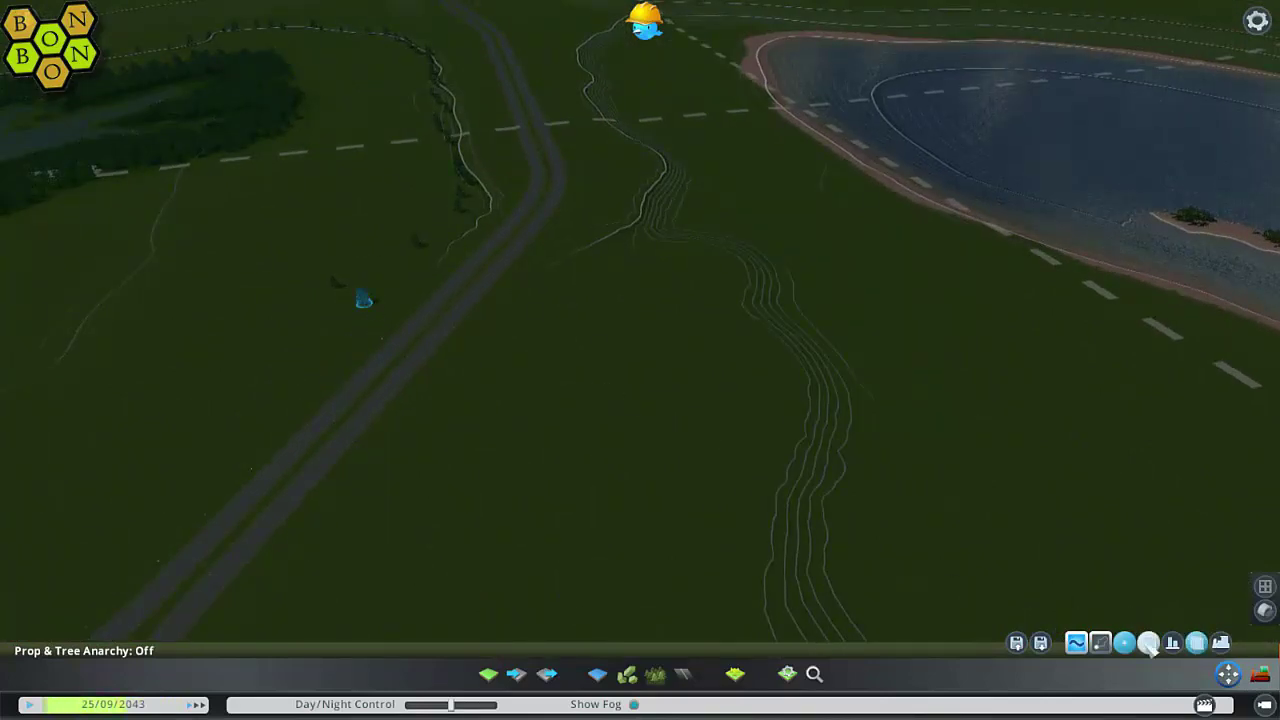
scroll(609, 386, "up", 5)
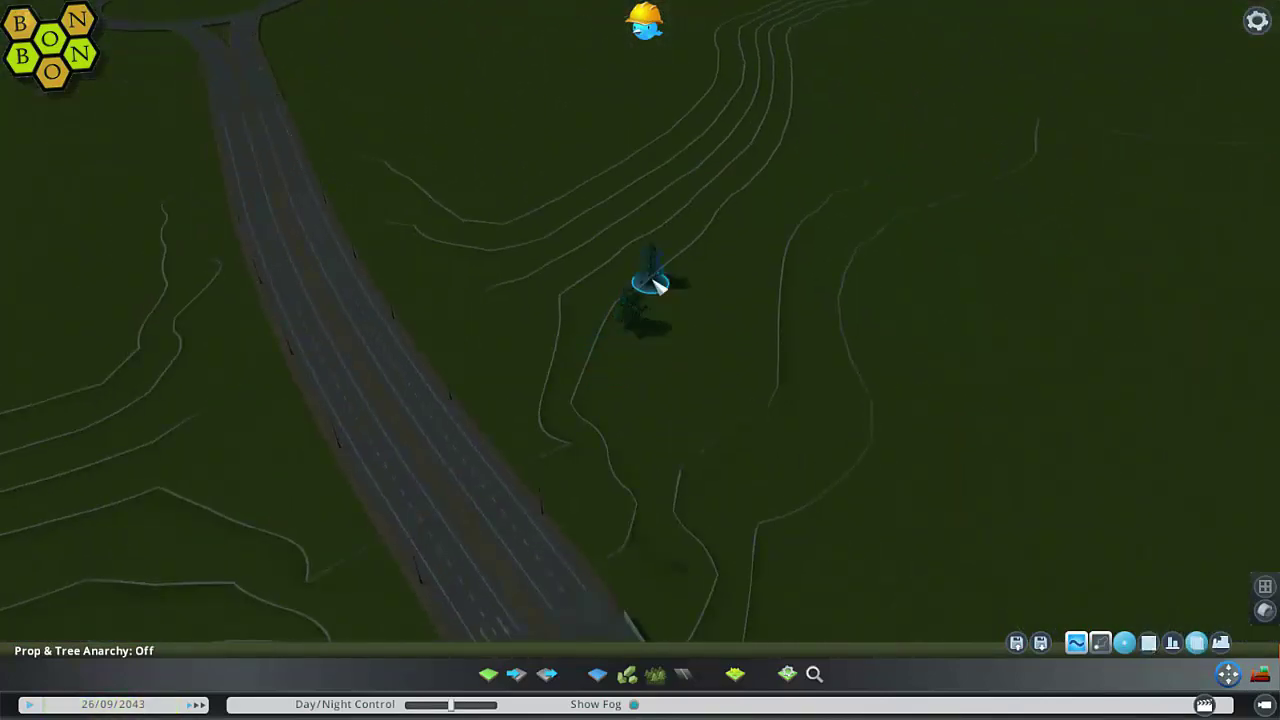
middle_click_drag(797, 48, 648, 310)
middle_click_drag(727, 140, 680, 356)
middle_click_drag(655, 145, 626, 367)
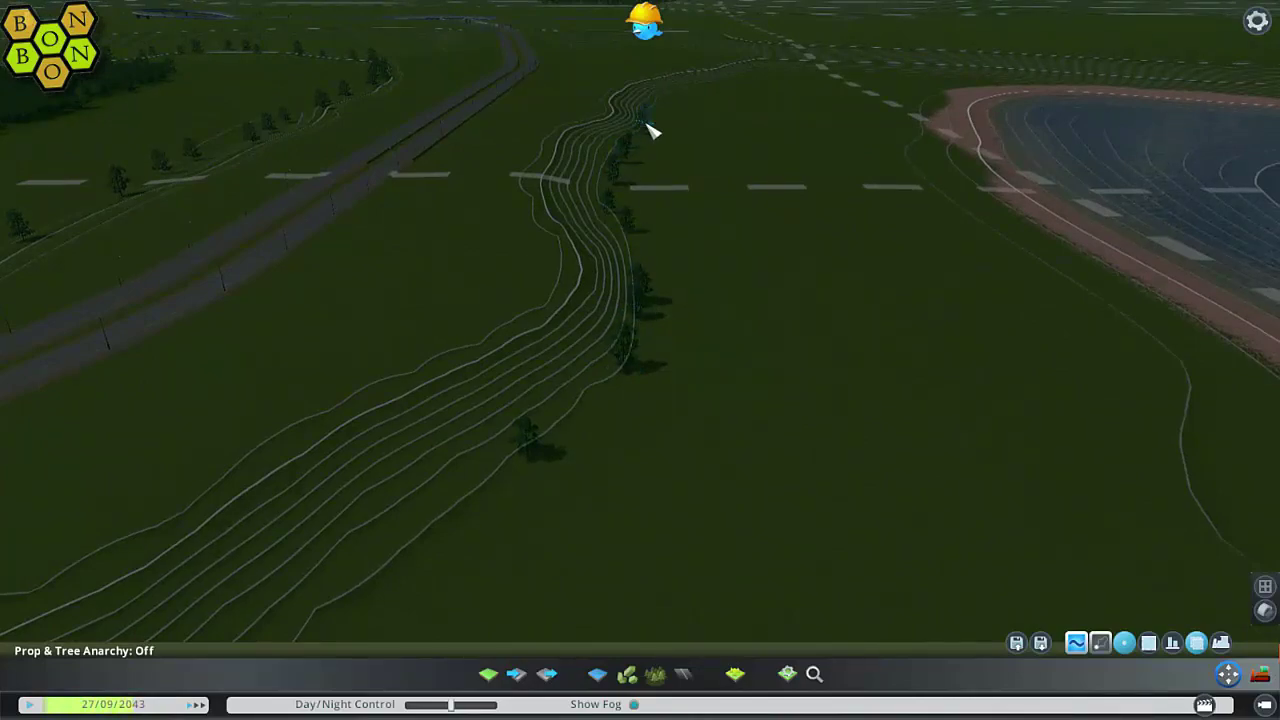
middle_click_drag(650, 130, 680, 380)
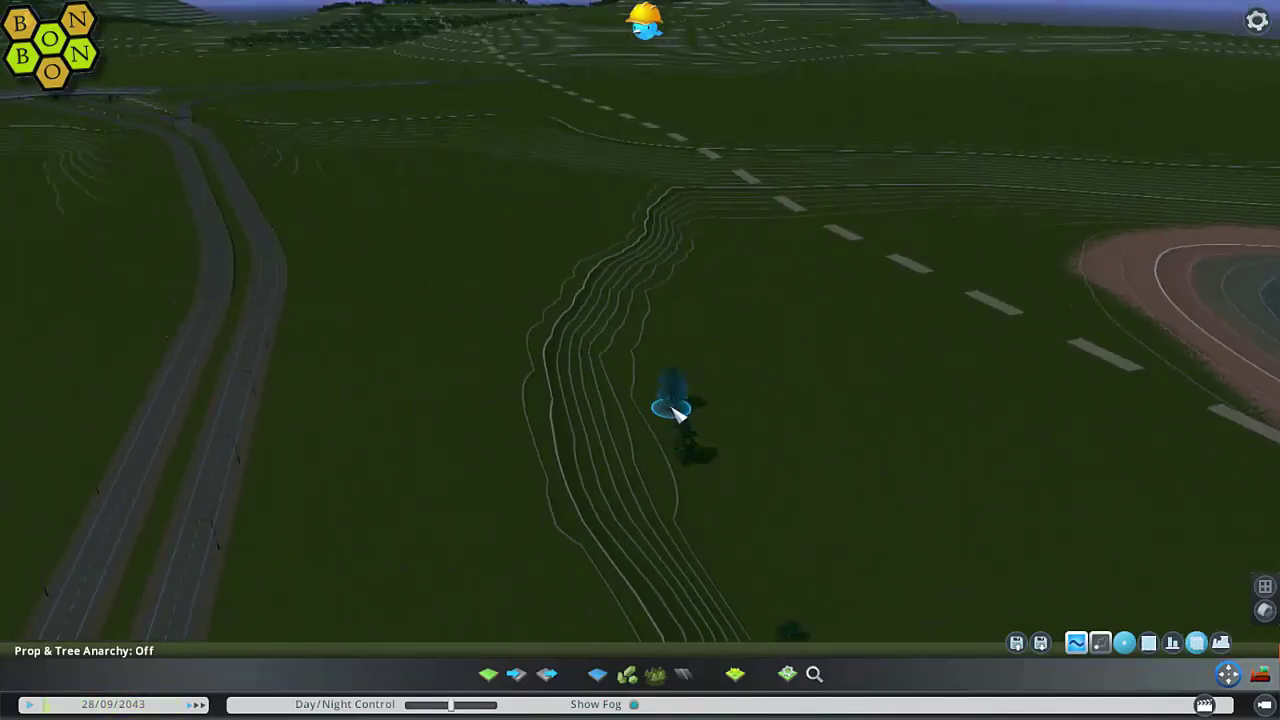
mouse_move(679, 402)
left_mouse_down()
mouse_move(689, 315)
mouse_move(727, 247)
left_mouse_up()
middle_click_drag(770, 220, 648, 388)
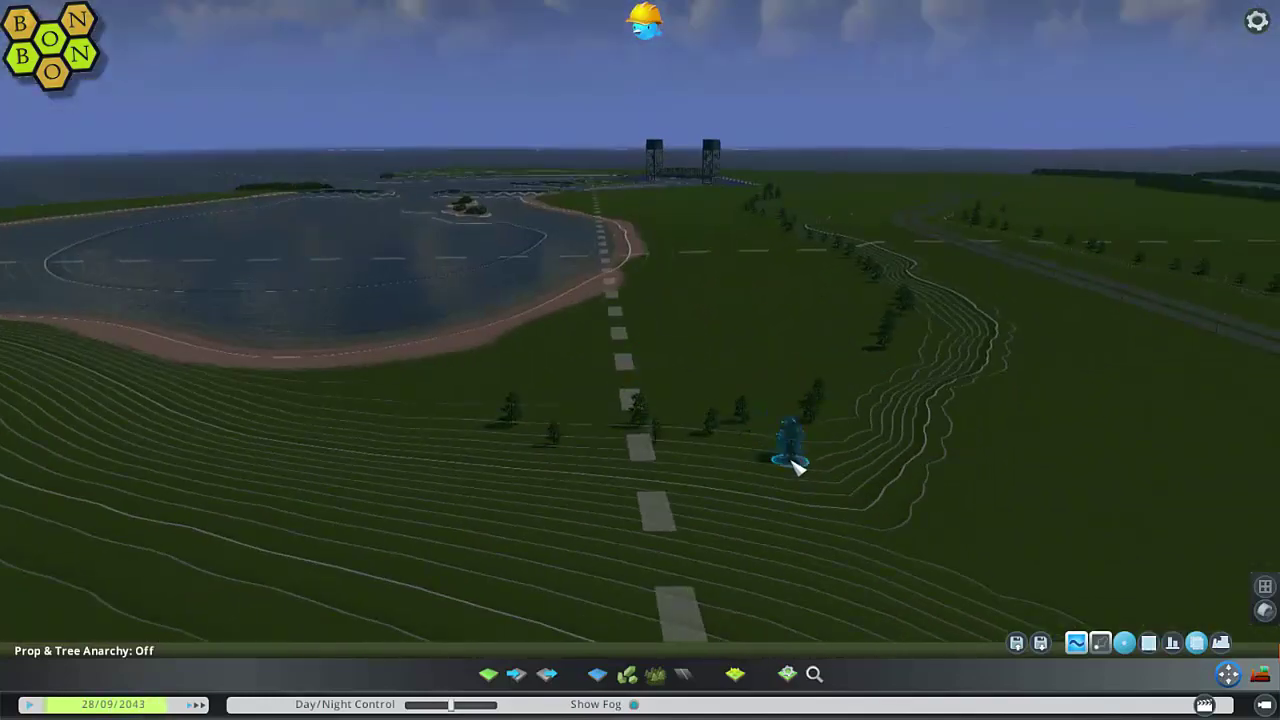
middle_click_drag(828, 447, 595, 378)
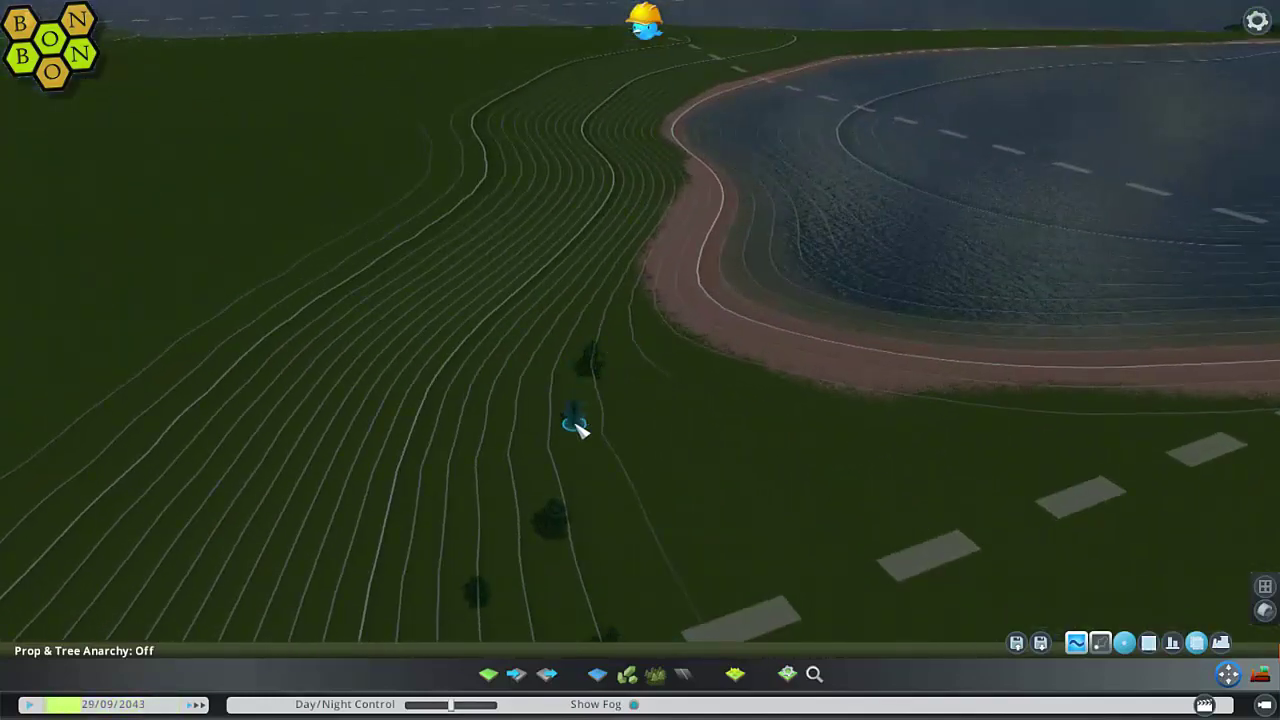
middle_click_drag(575, 425, 885, 465)
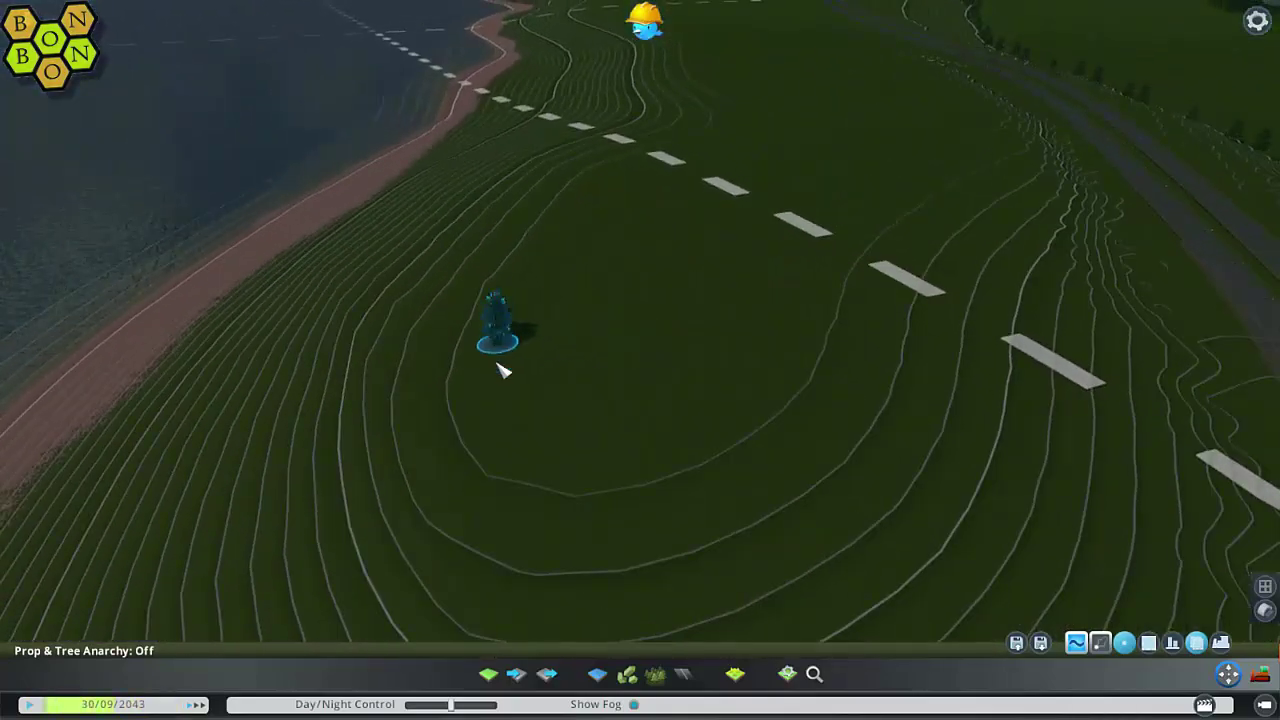
- Plant a curving oval ring of trees around the field
mouse_move(502, 375)
left_mouse_down()
mouse_move(617, 455)
mouse_move(738, 424)
mouse_move(805, 345)
left_mouse_up()
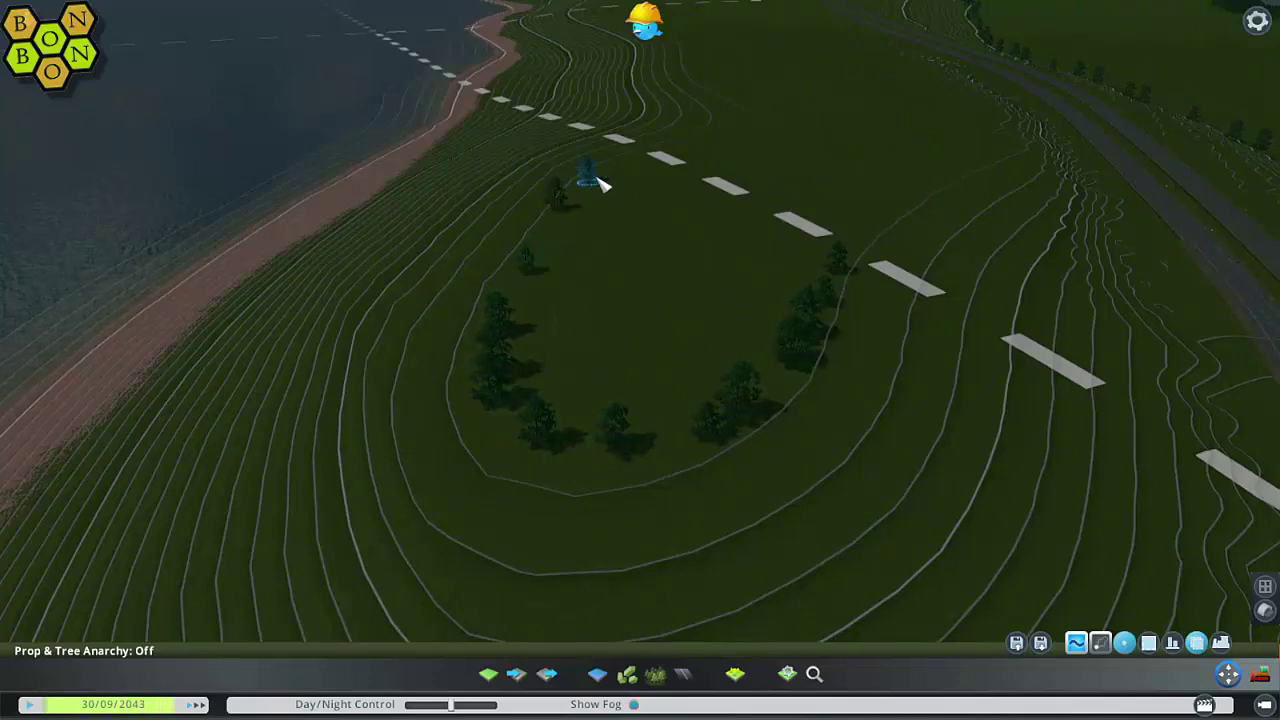
mouse_move(612, 178)
left_mouse_down()
mouse_move(663, 313)
mouse_move(732, 316)
mouse_move(578, 335)
mouse_move(573, 377)
mouse_move(706, 348)
mouse_move(785, 300)
left_mouse_up()
middle_click_drag(903, 208, 603, 342)
middle_click_drag(500, 529, 630, 383)
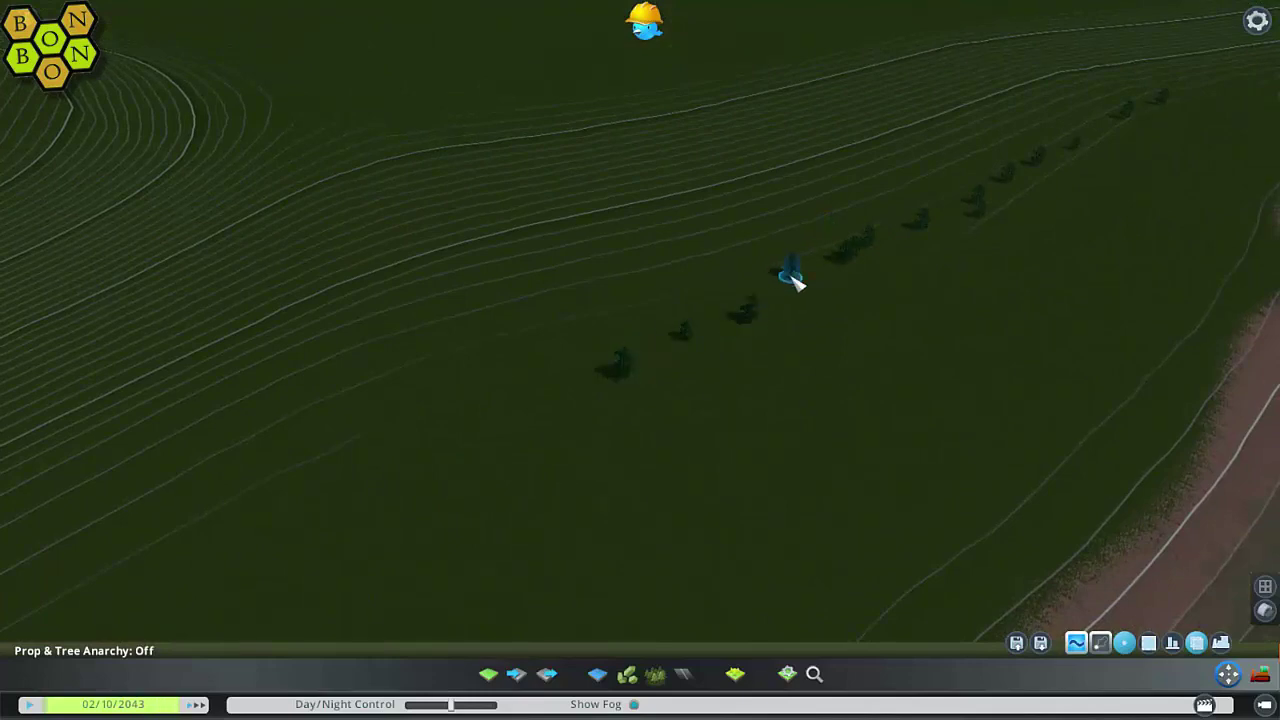
middle_click_drag(792, 280, 617, 413)
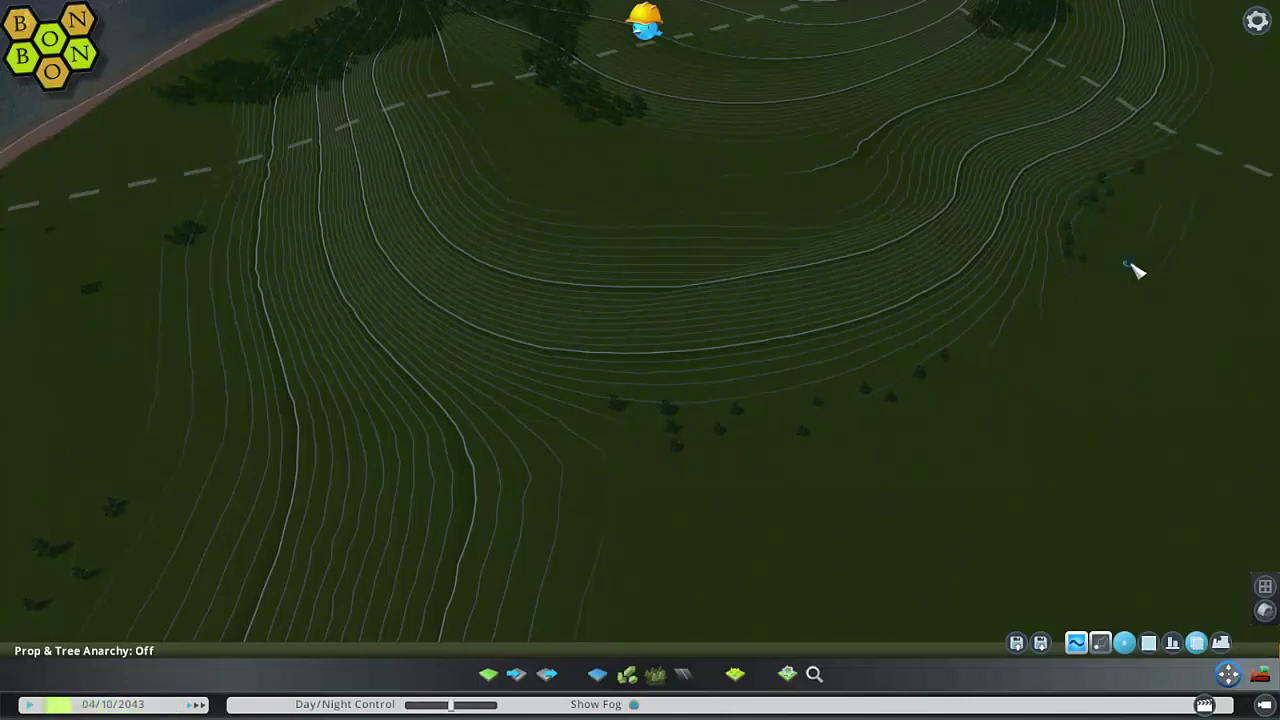
middle_click_drag(1040, 333, 641, 355)
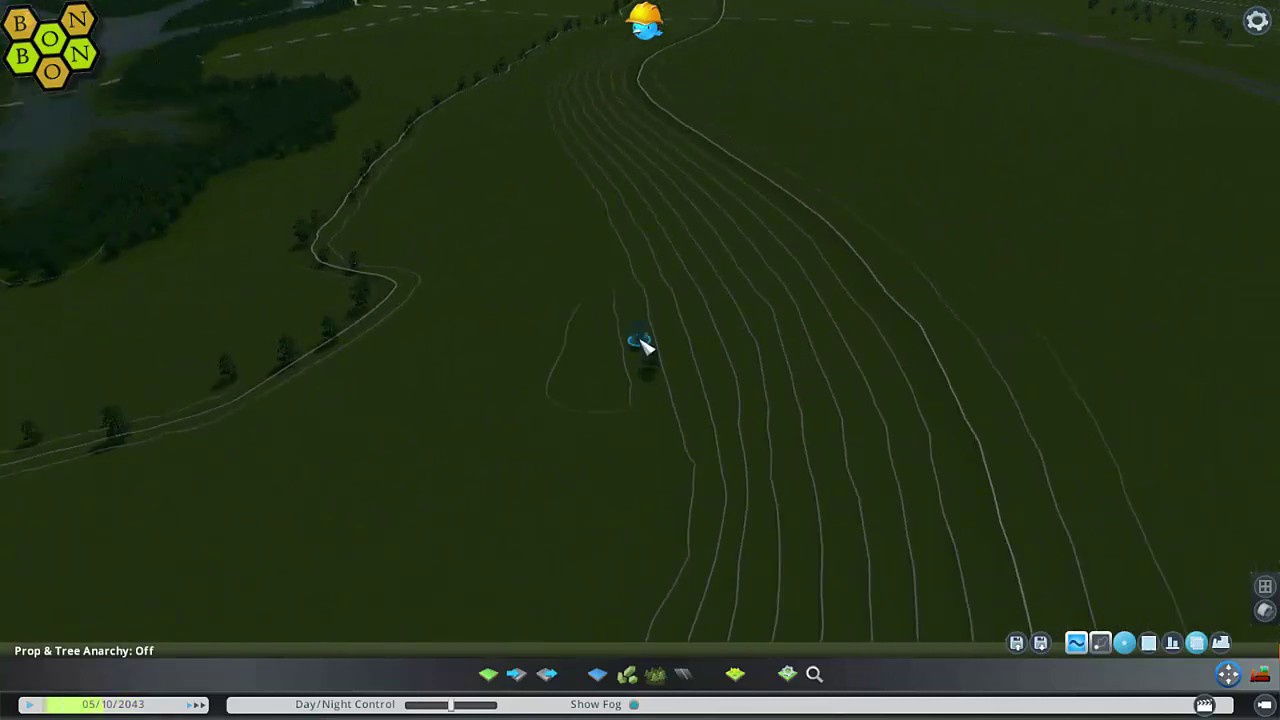
- Inspect the tree rows toward the coast, then bring up the Landscaping tools
middle_click_drag(560, 82, 660, 410)
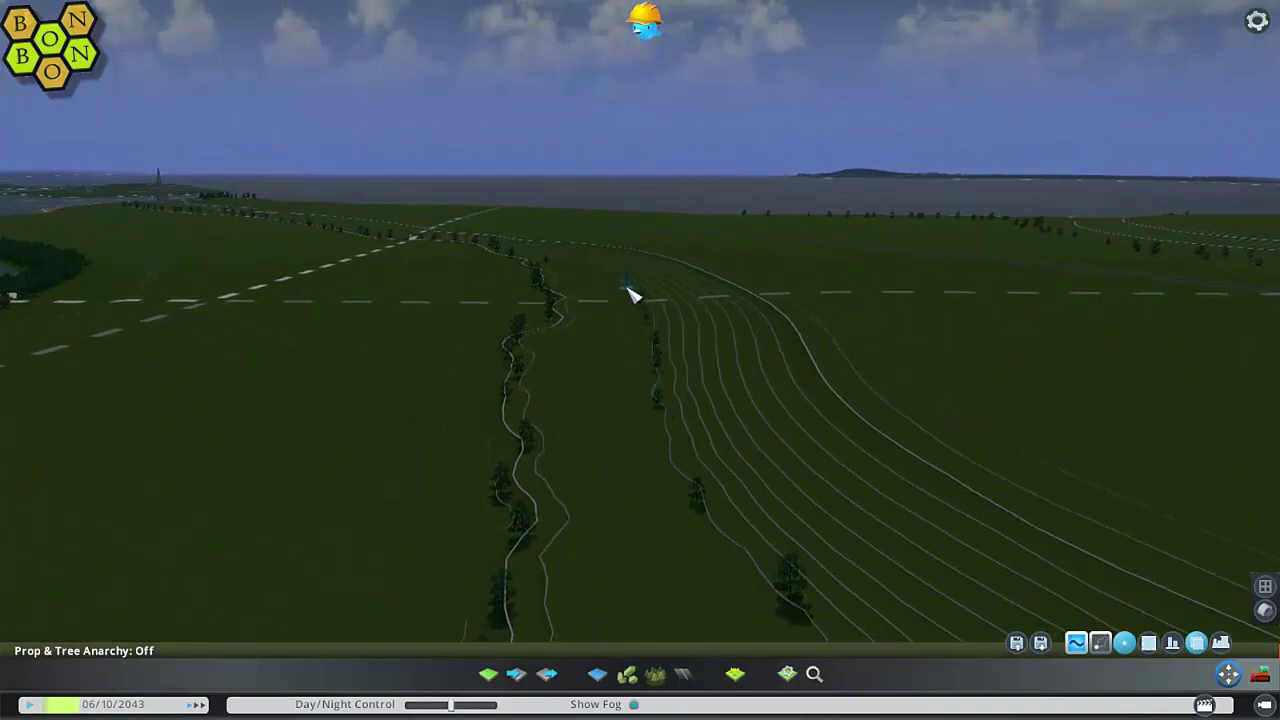
middle_click_drag(567, 265, 700, 270)
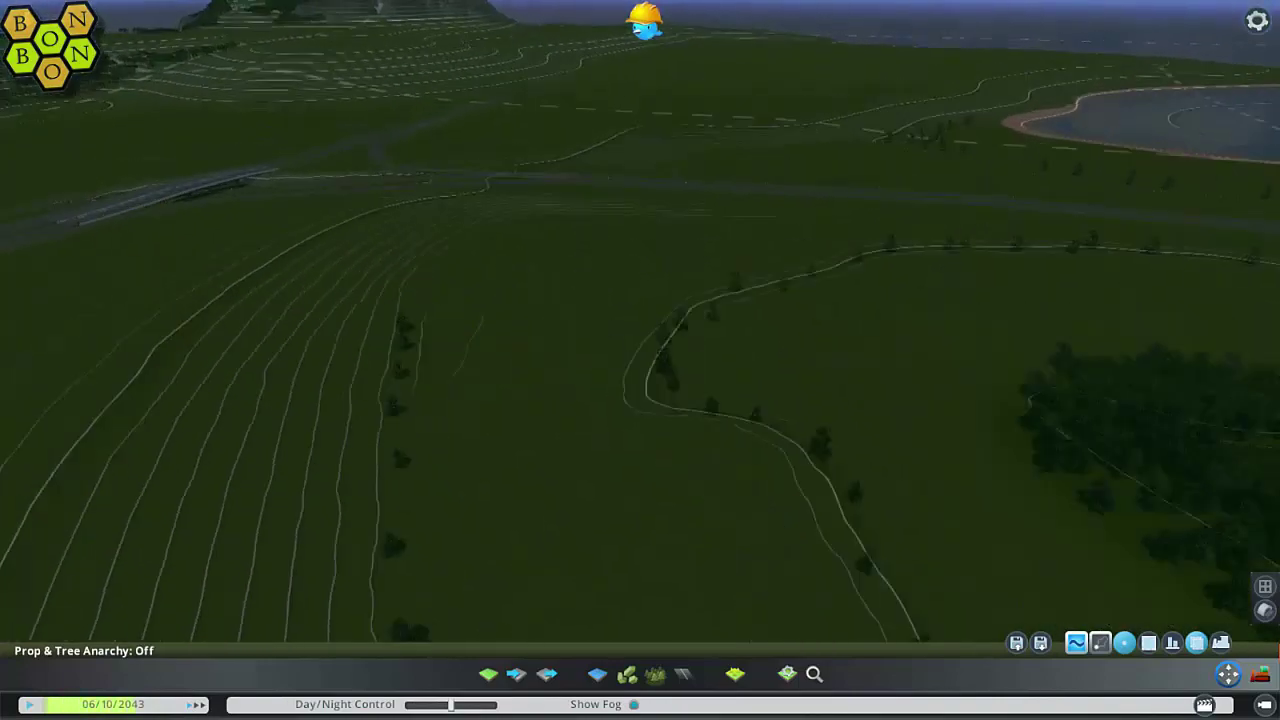
middle_click_drag(605, 374, 605, 374)
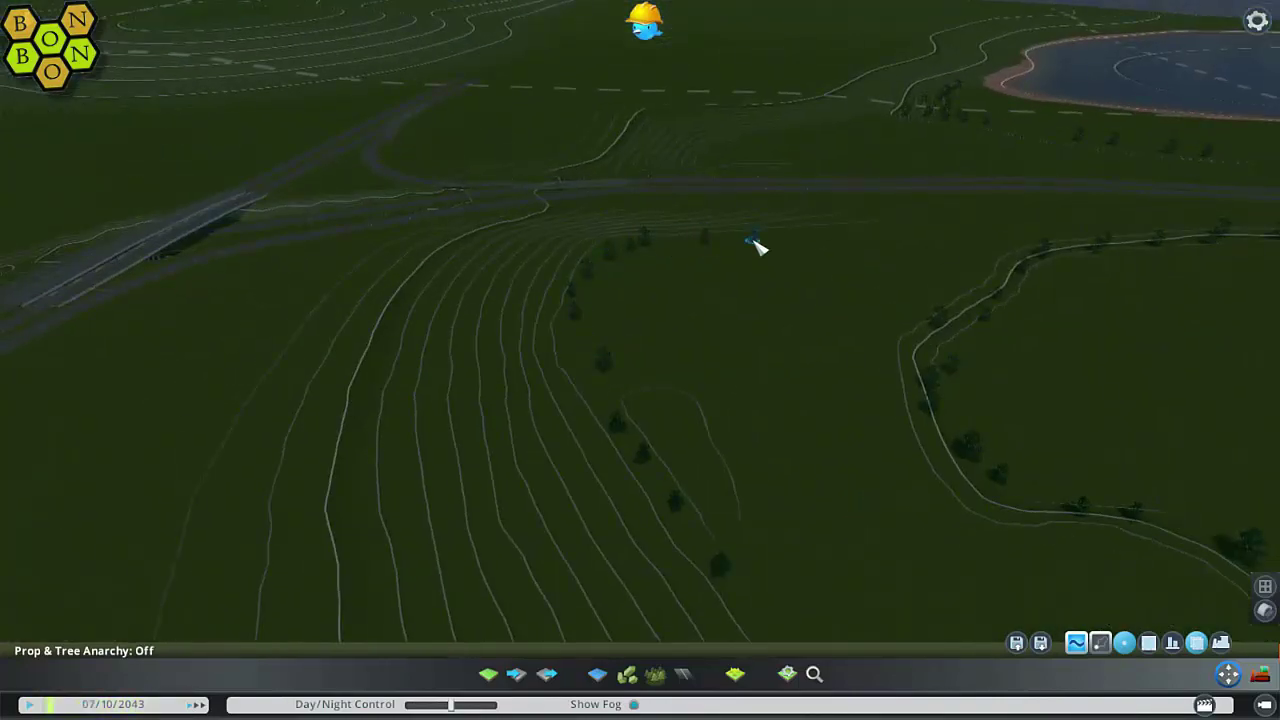
middle_click_drag(757, 247, 757, 247)
middle_click_drag(663, 377, 663, 377)
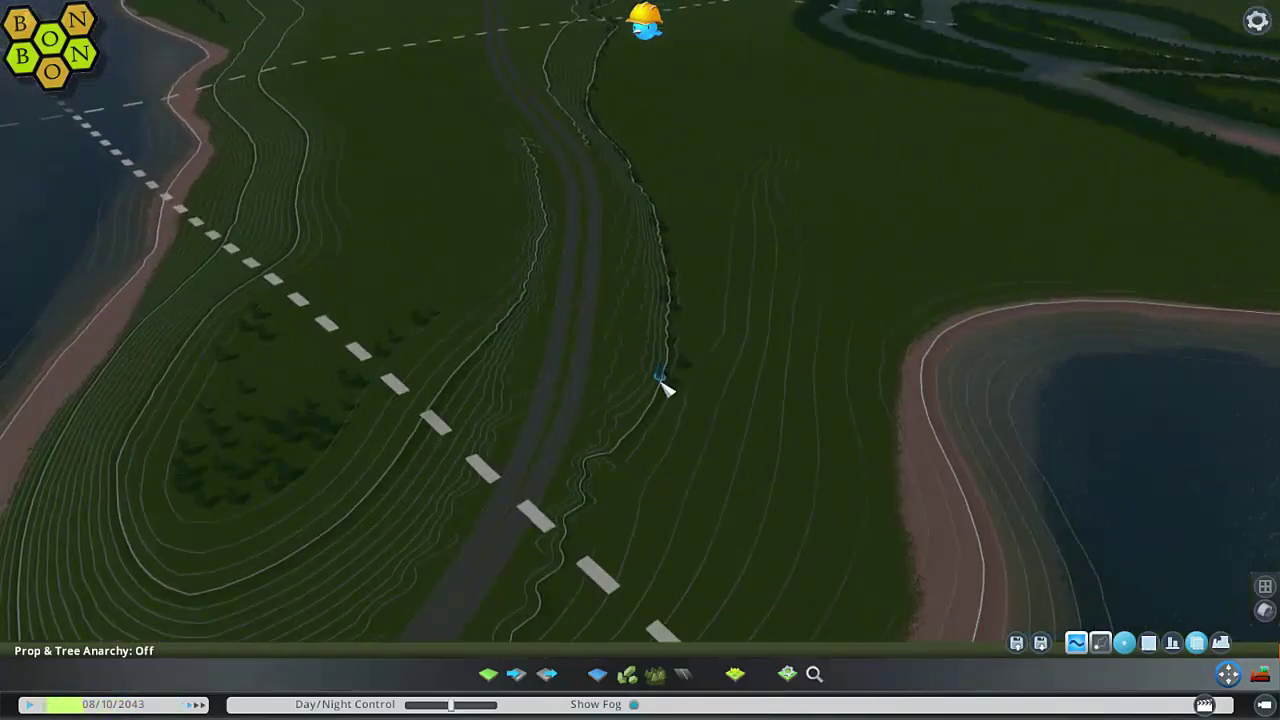
left_click(500, 672)
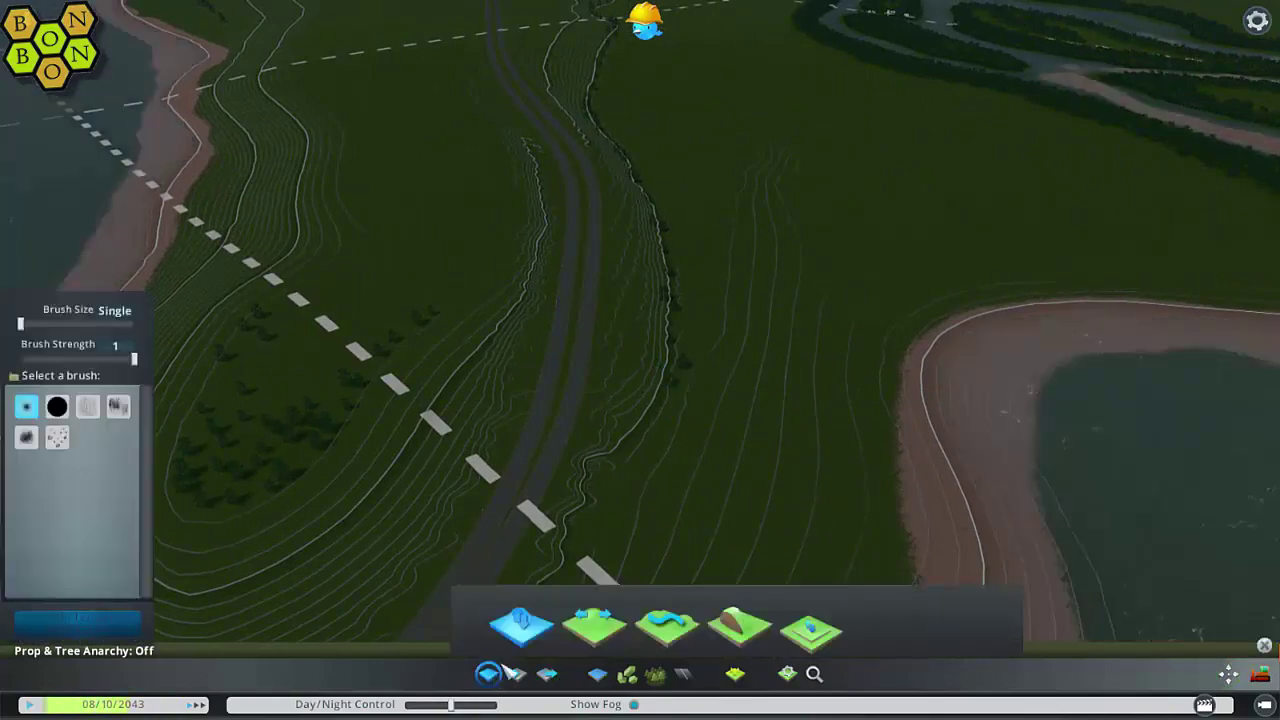
- Choose the third terrain tool at brush size 138 and reshape ground along the tree line
left_click(677, 632)
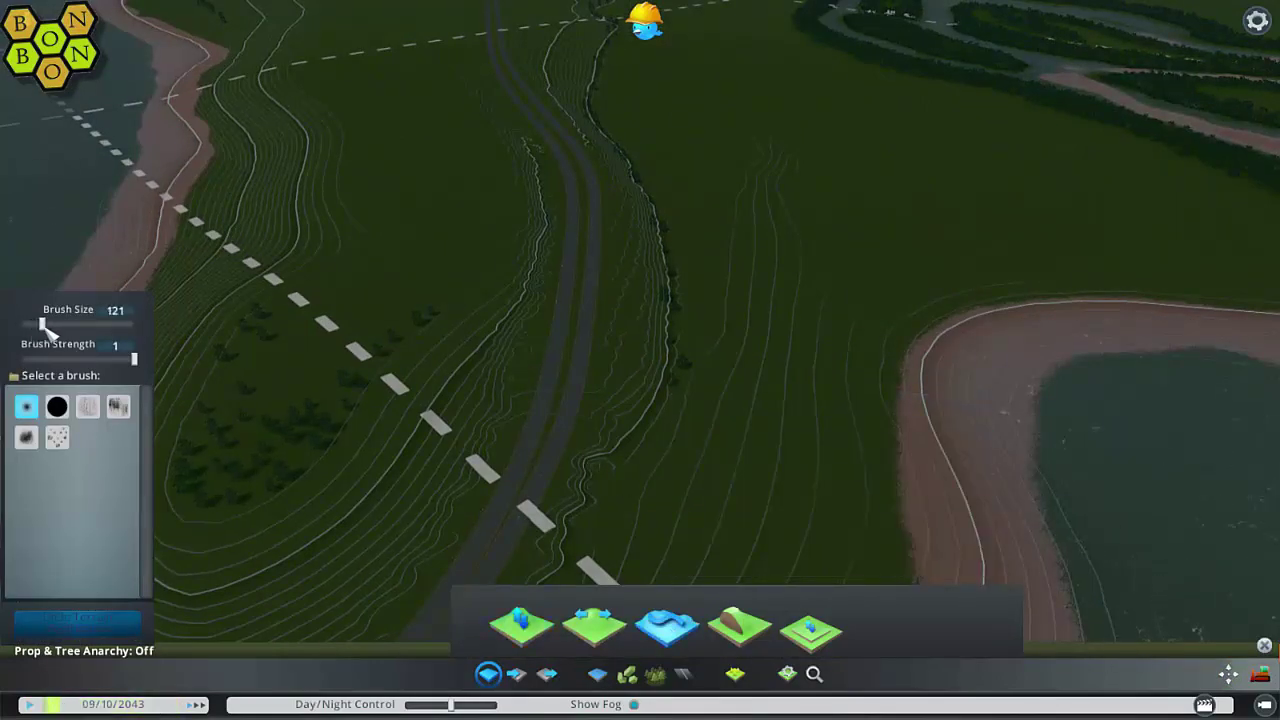
left_click_drag(52, 332, 55, 330)
middle_click_drag(629, 451, 683, 396)
mouse_move(683, 396)
left_mouse_down()
mouse_move(714, 270)
mouse_move(697, 217)
left_mouse_up()
middle_click_drag(676, 183, 657, 343)
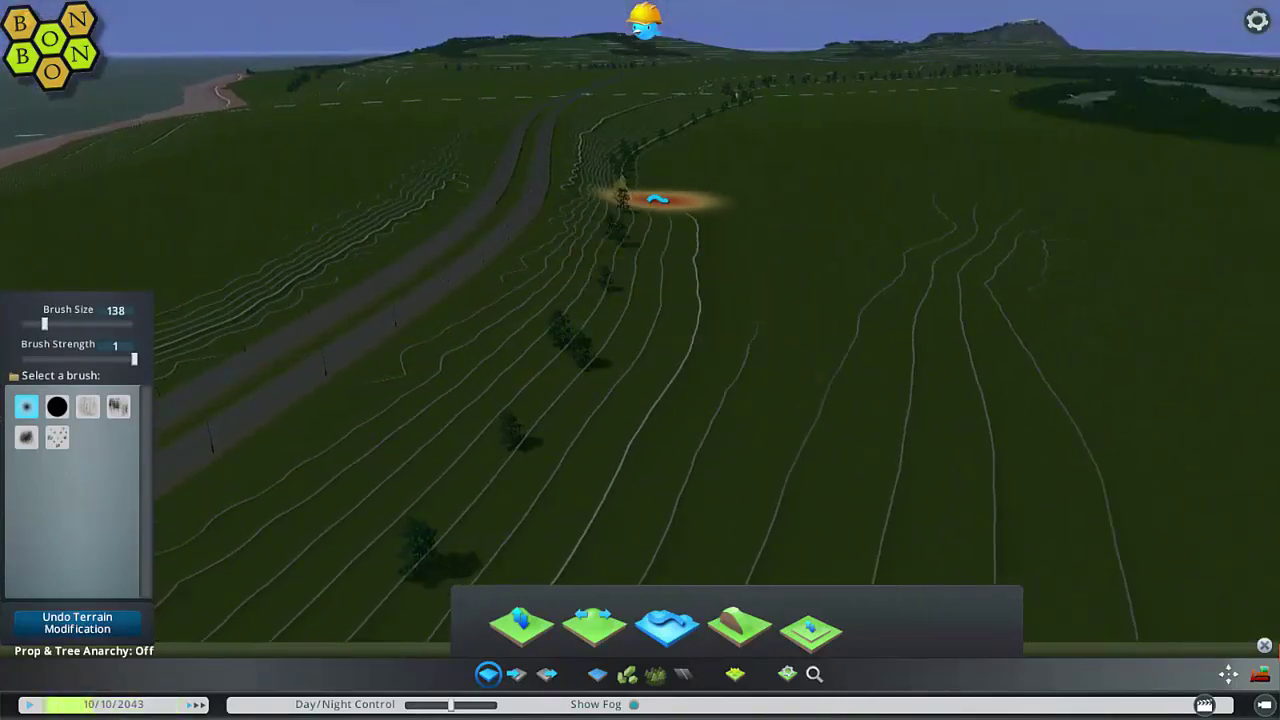
- Check the reshaped slope from several angles, toward the lake, hills and dashed road
mouse_move(651, 174)
middle_mouse_down()
mouse_move(643, 14)
mouse_move(644, 272)
middle_mouse_up()
middle_click_drag(686, 104, 639, 350)
mouse_move(659, 181)
middle_mouse_down()
mouse_move(655, 40)
mouse_move(643, 334)
mouse_move(666, 327)
middle_mouse_up()
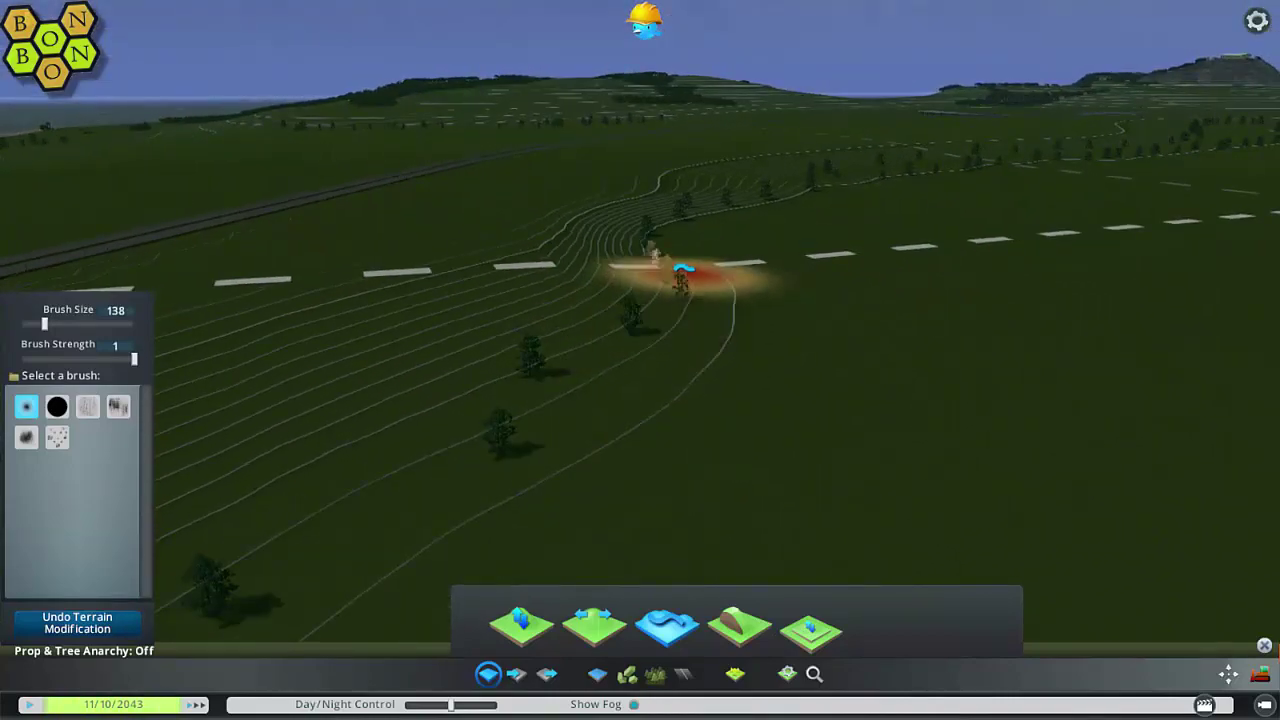
mouse_move(848, 188)
middle_mouse_down()
mouse_move(700, 330)
mouse_move(571, 409)
middle_mouse_up()
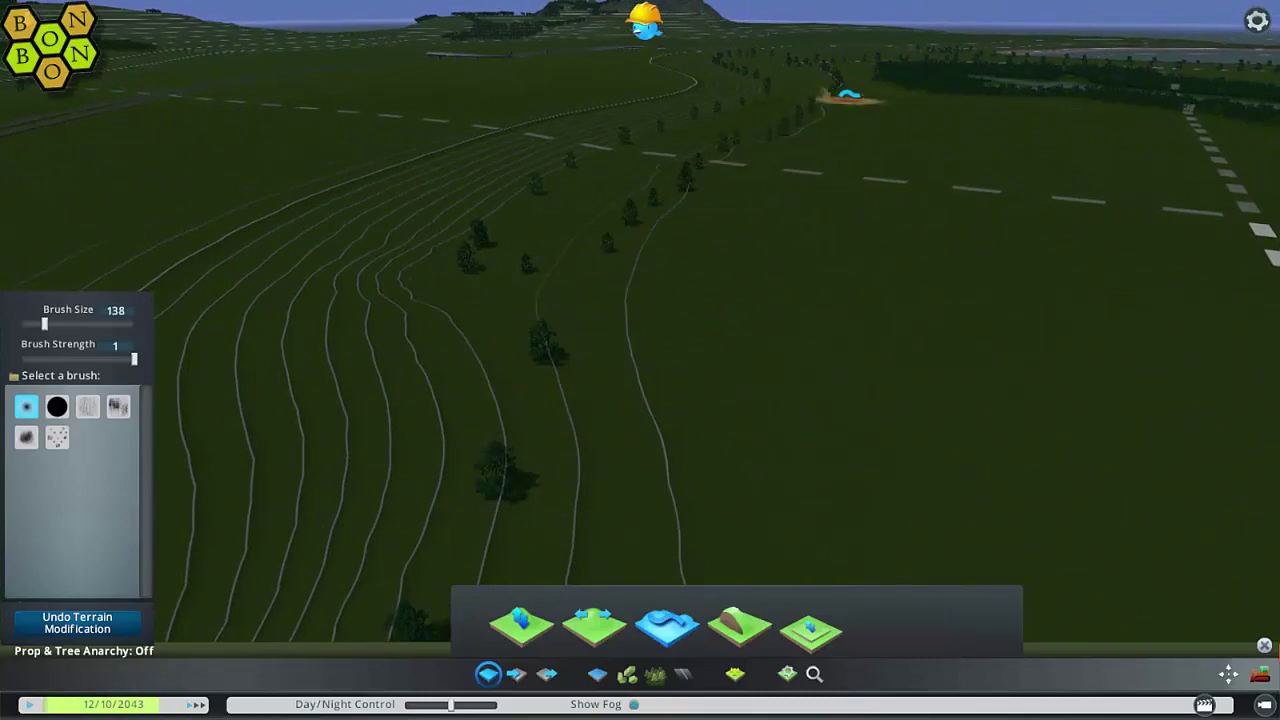
mouse_move(848, 93)
middle_mouse_down()
mouse_move(686, 380)
mouse_move(710, 218)
middle_mouse_up()
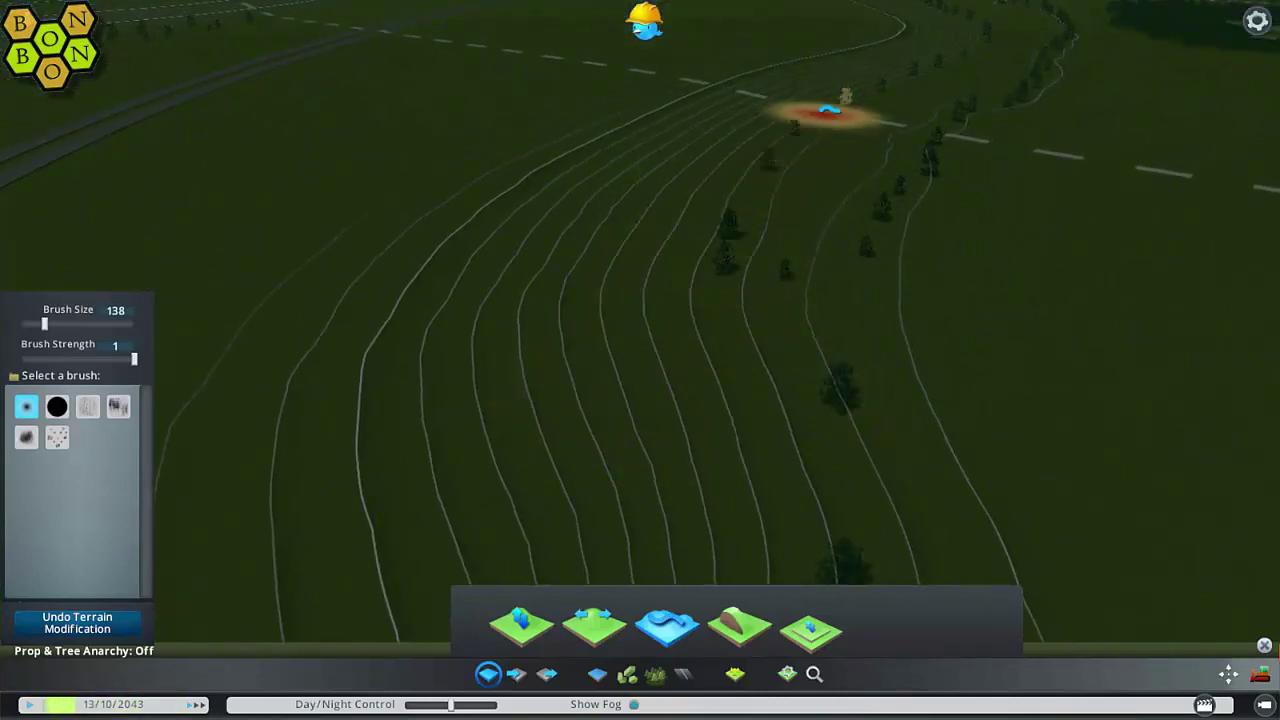
middle_click_drag(872, 160, 686, 334)
middle_click_drag(603, 118, 643, 262)
middle_click_drag(805, 140, 636, 330)
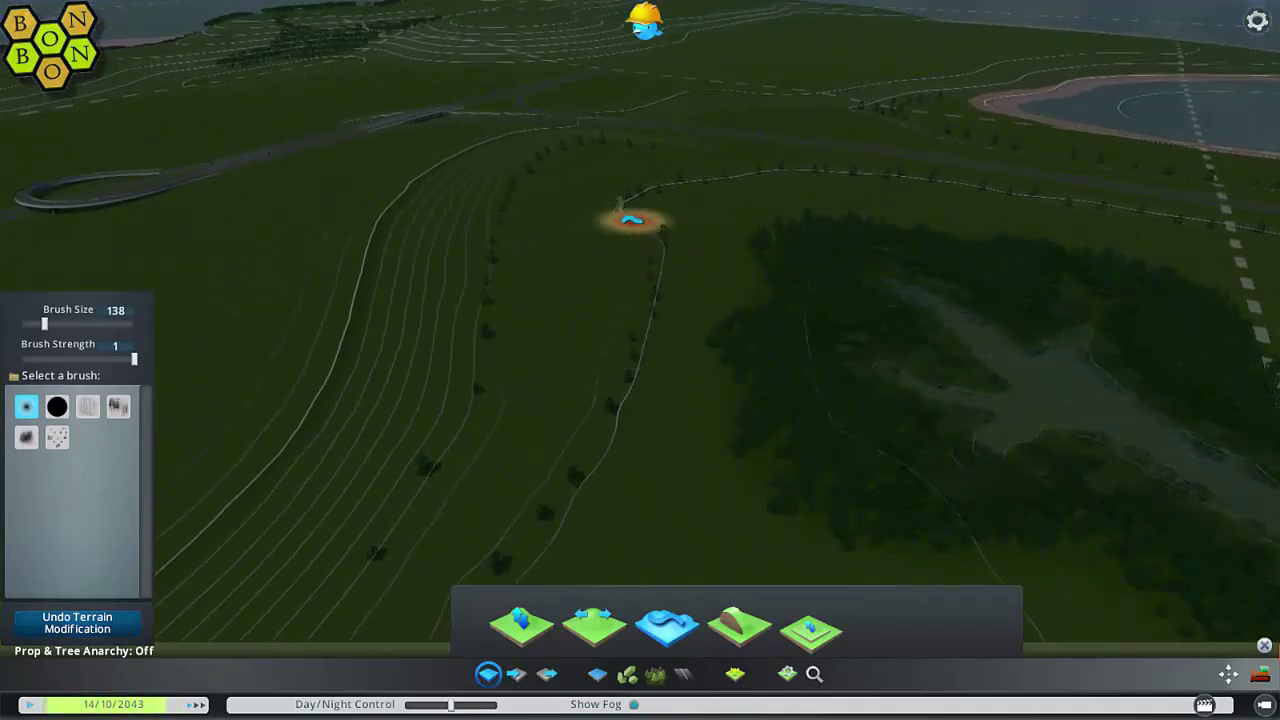
middle_click_drag(786, 243, 670, 325)
mouse_move(834, 135)
middle_mouse_down()
mouse_move(995, 195)
mouse_move(629, 400)
middle_mouse_up()
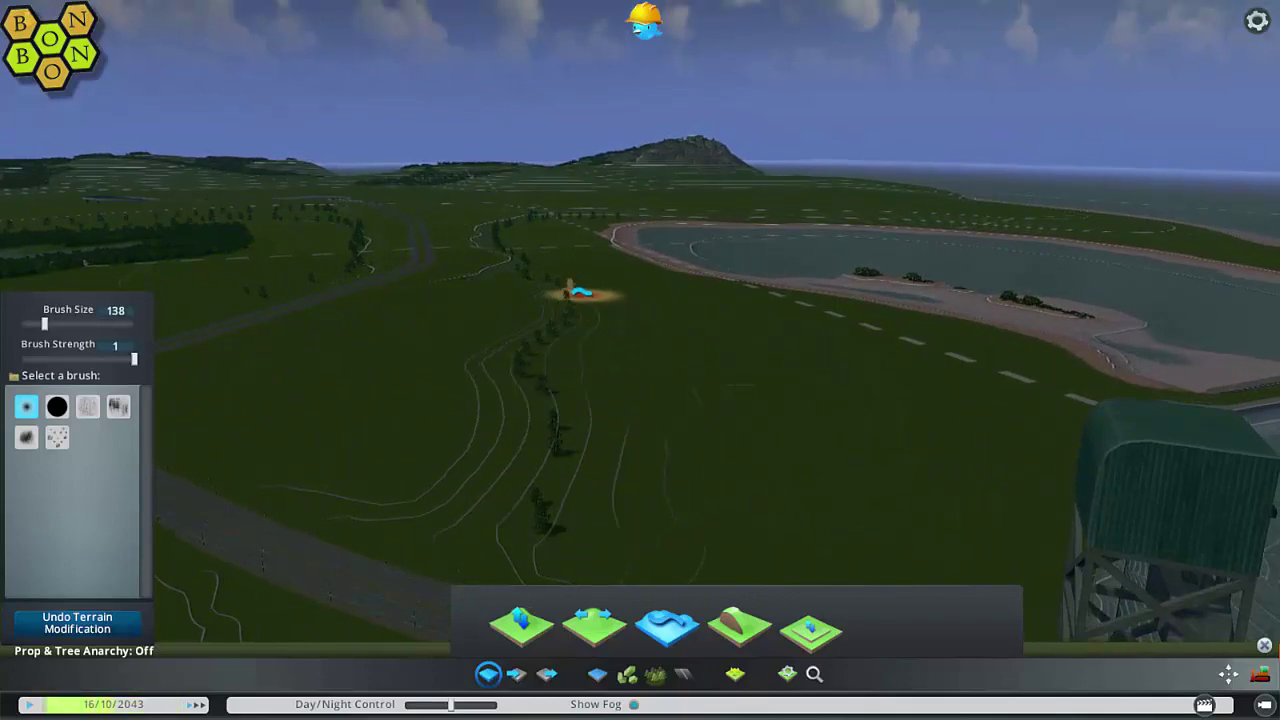
middle_click_drag(572, 302, 654, 360)
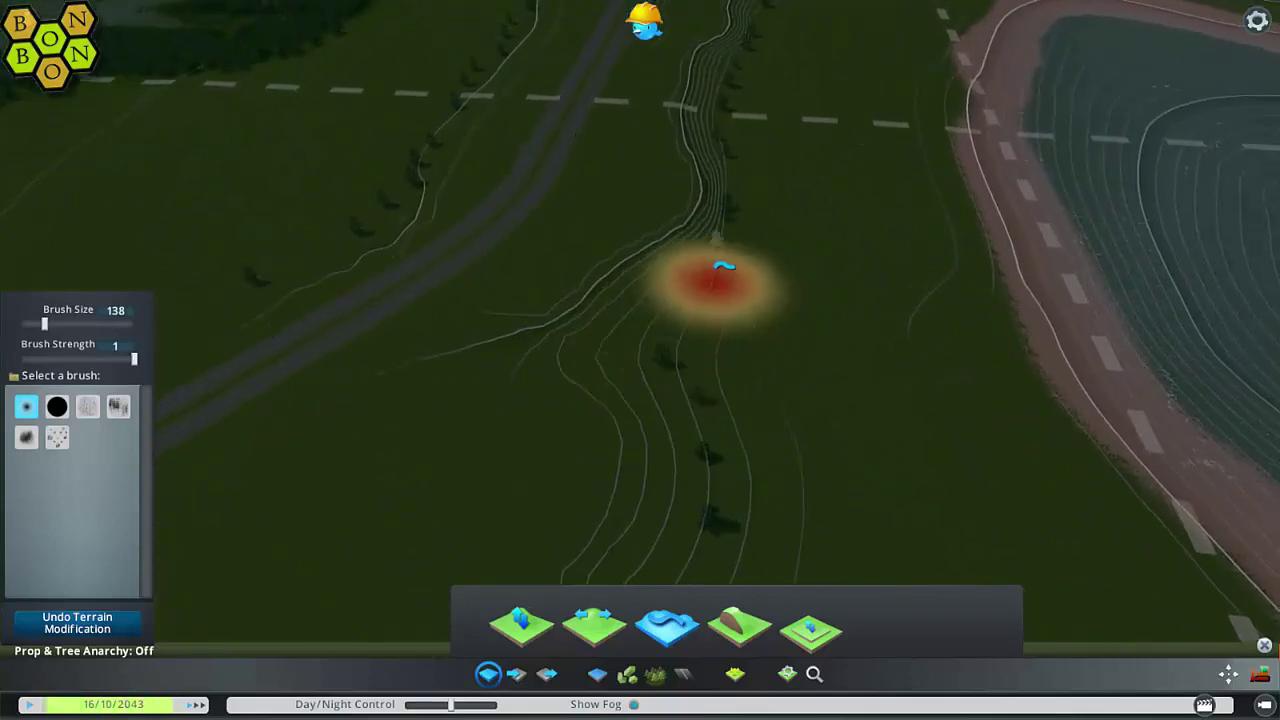
middle_click_drag(766, 80, 729, 351)
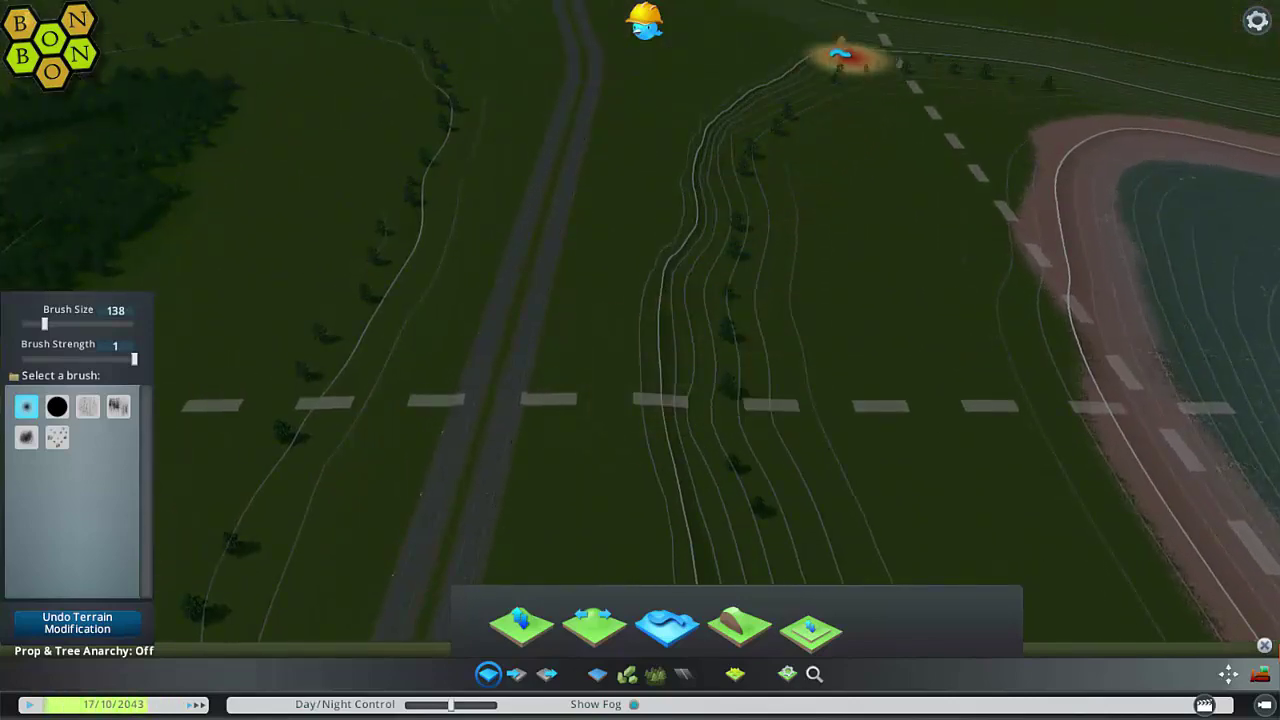
- Zoom out, then zoom in on the field by the lift bridge and reactivate the tree tools
scroll(713, 82, "down", 10)
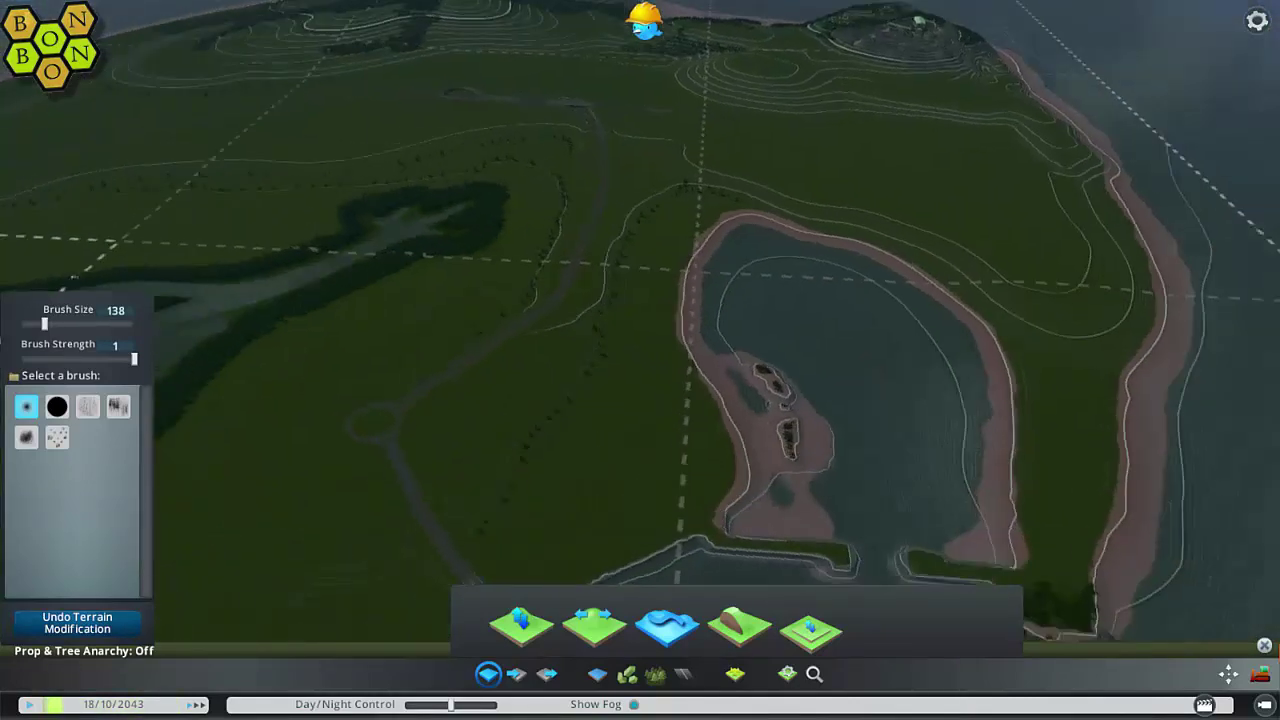
scroll(649, 218, "up", 8)
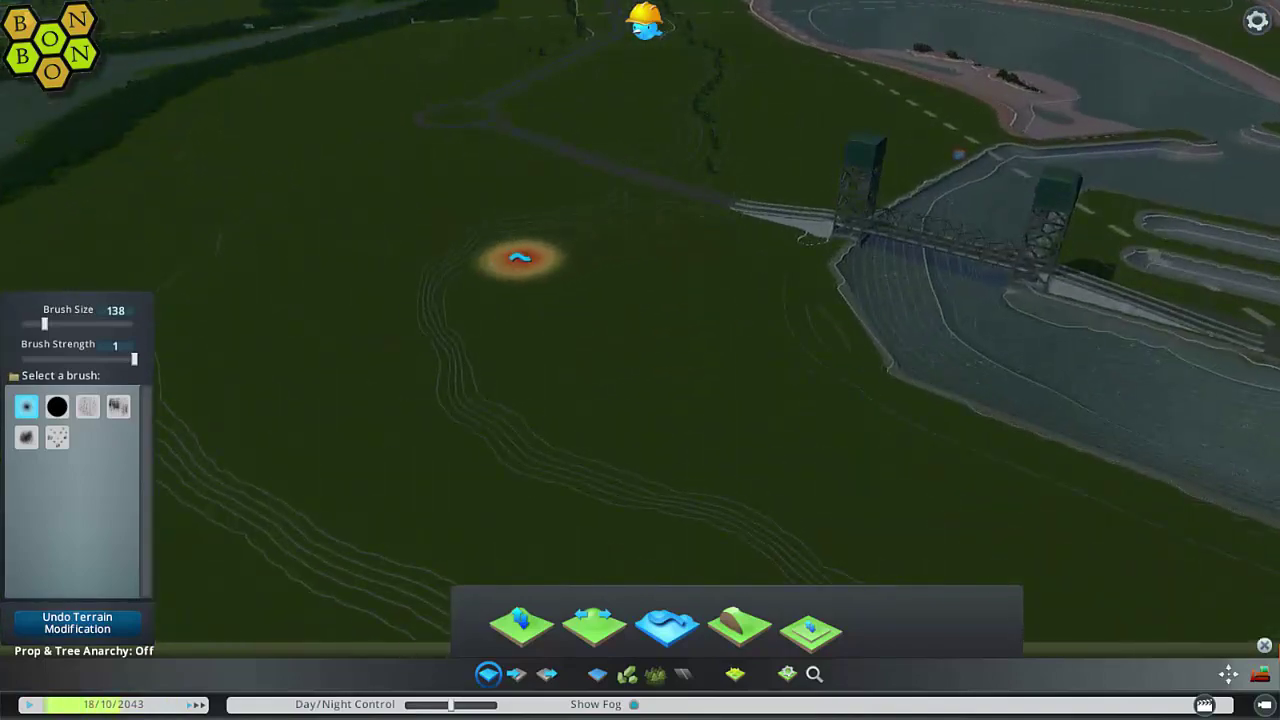
middle_click_drag(880, 549, 860, 470)
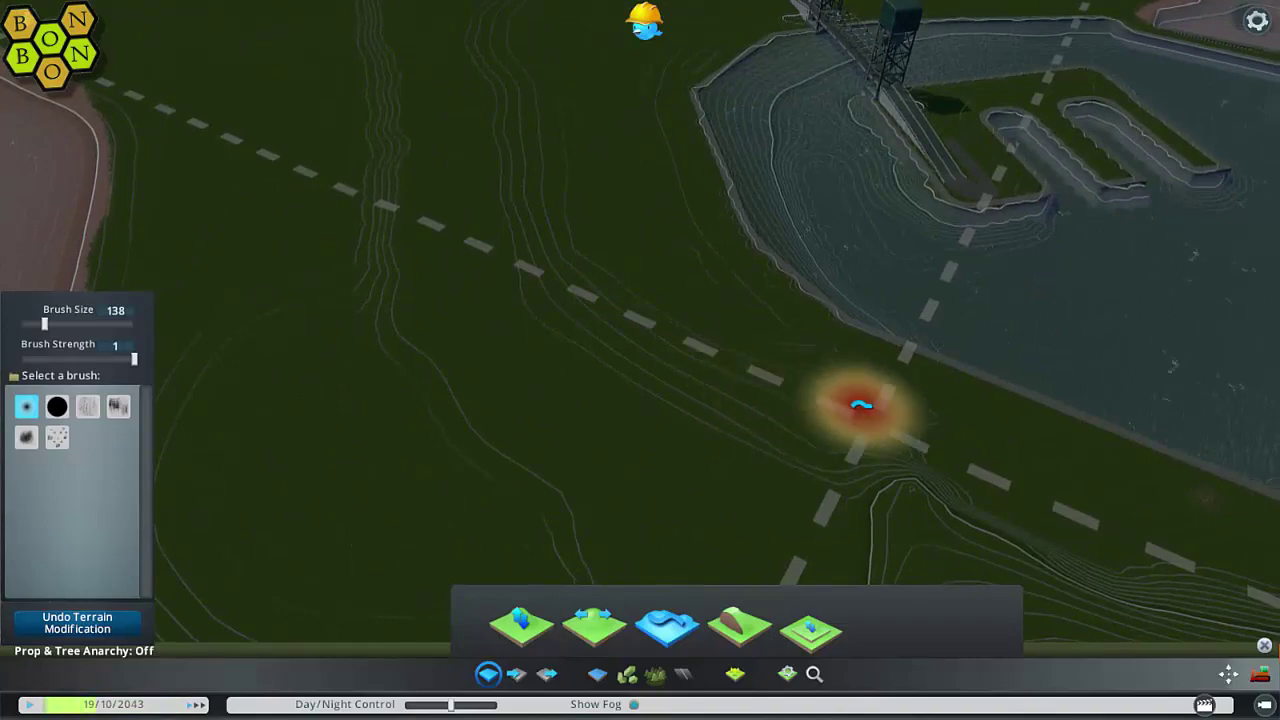
middle_click_drag(846, 514, 560, 505)
mouse_move(609, 251)
middle_mouse_down()
mouse_move(760, 250)
mouse_move(843, 543)
middle_mouse_up()
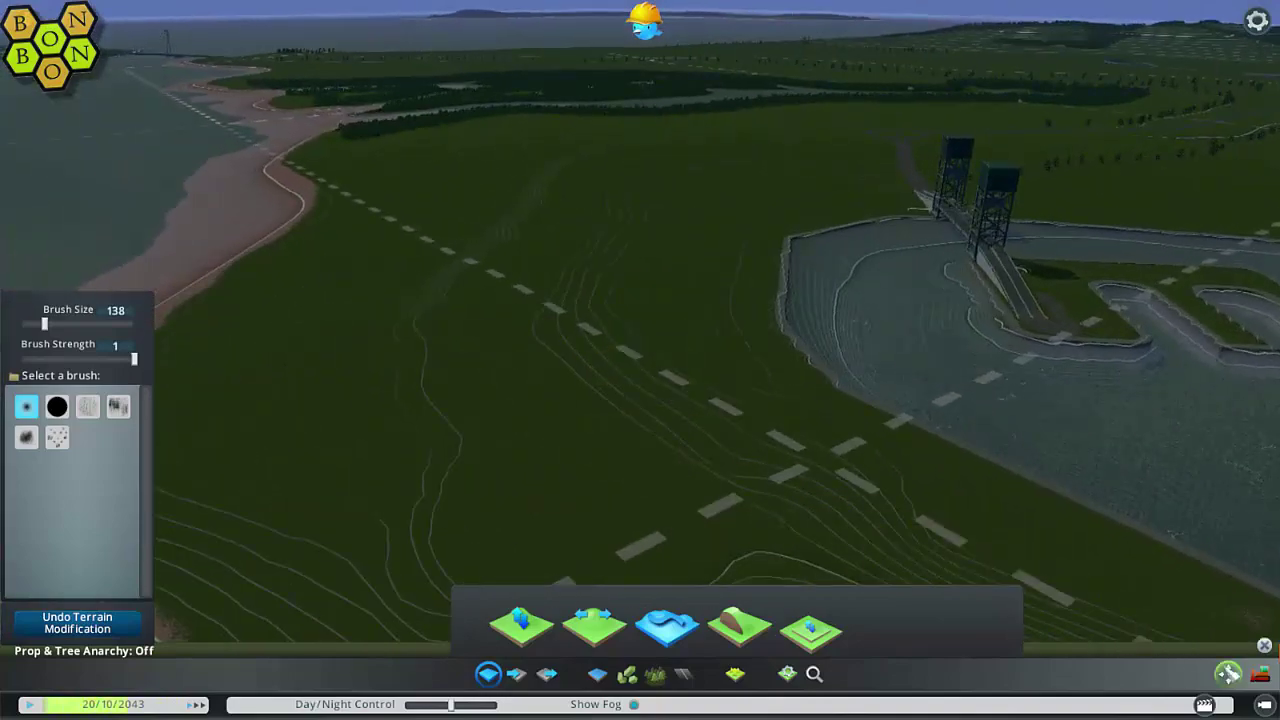
left_click(1228, 673)
middle_click_drag(1175, 610, 900, 480)
- Fly the view over the field by the bridge toward the shore
middle_click_drag(680, 320, 680, 344)
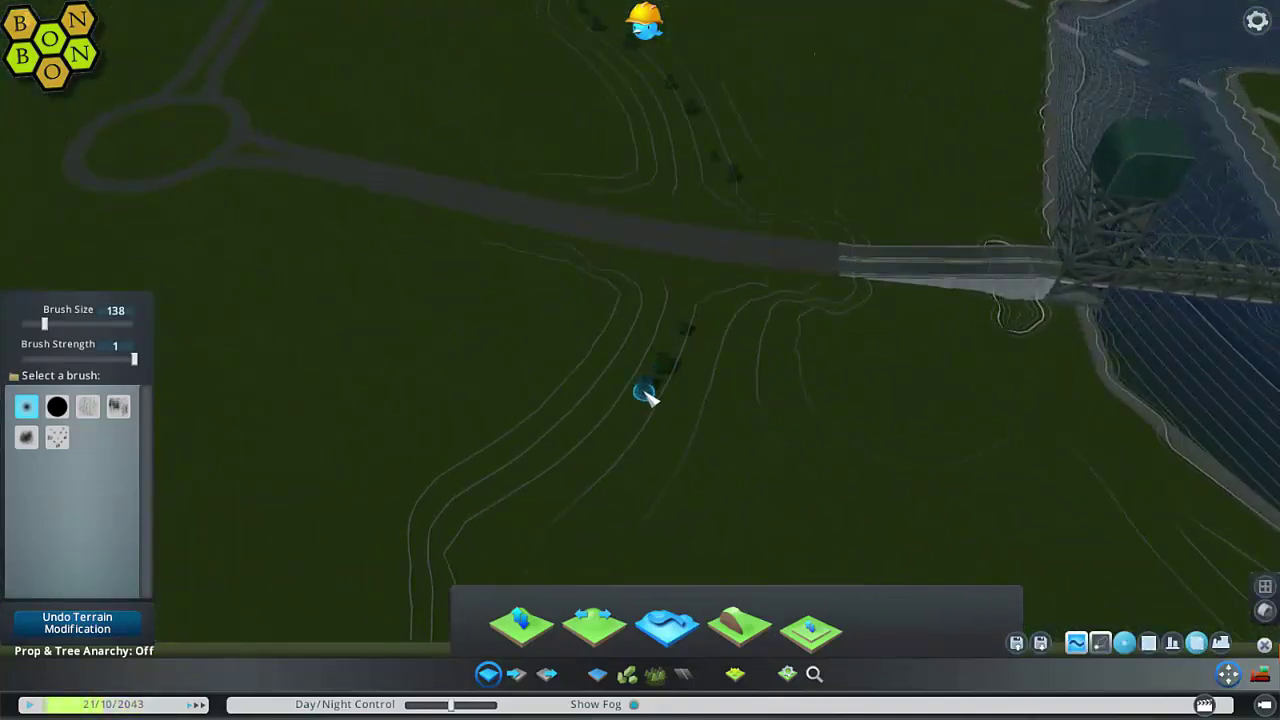
key("w")
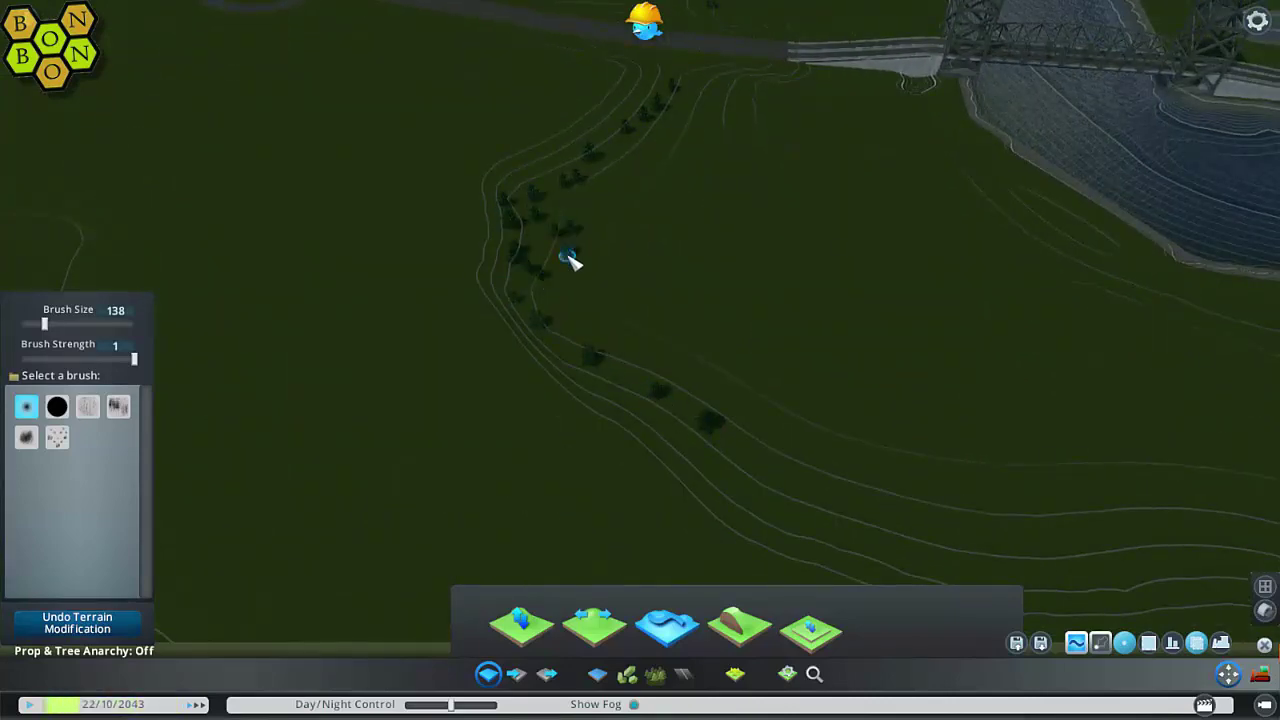
key("e")
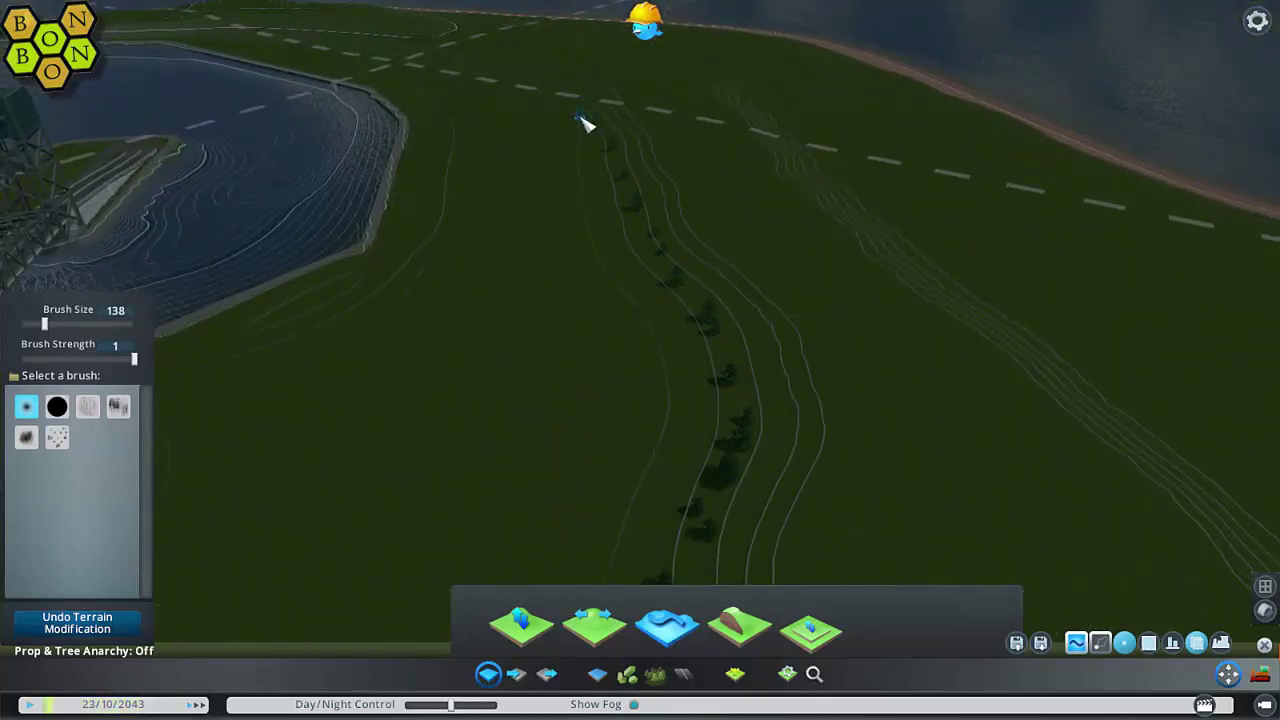
key("w")
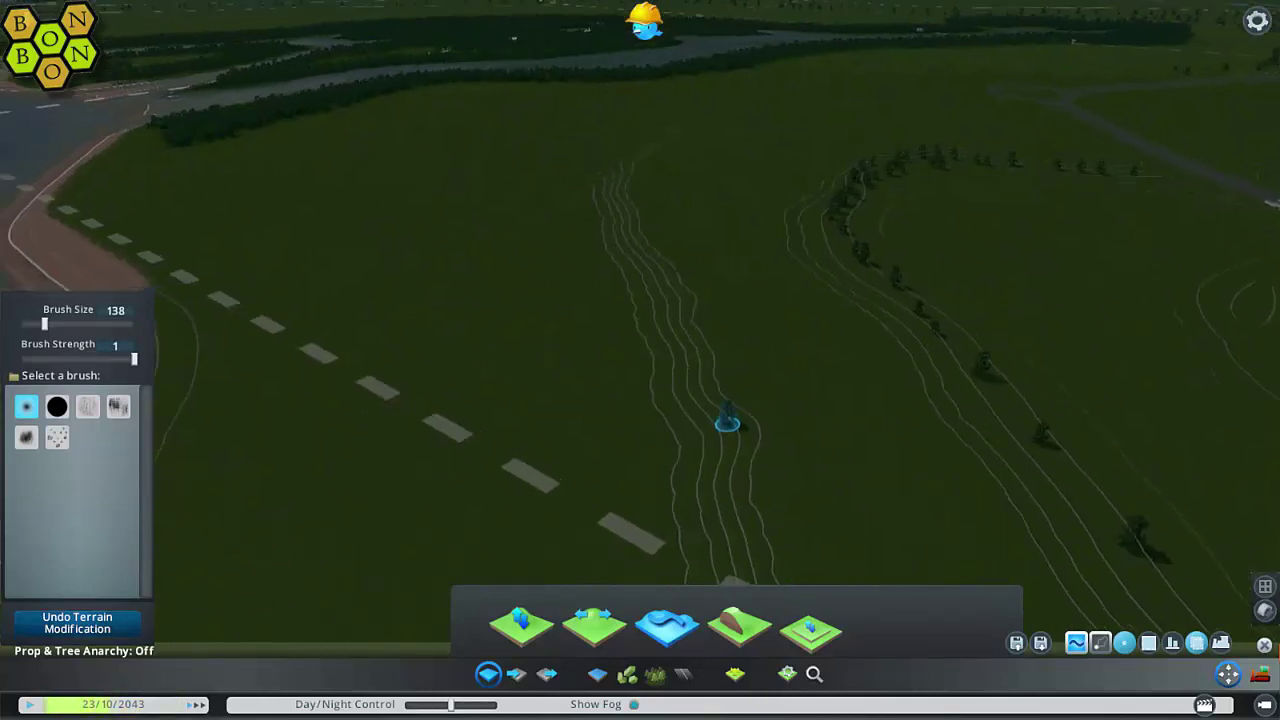
scroll(693, 295, "down", 5)
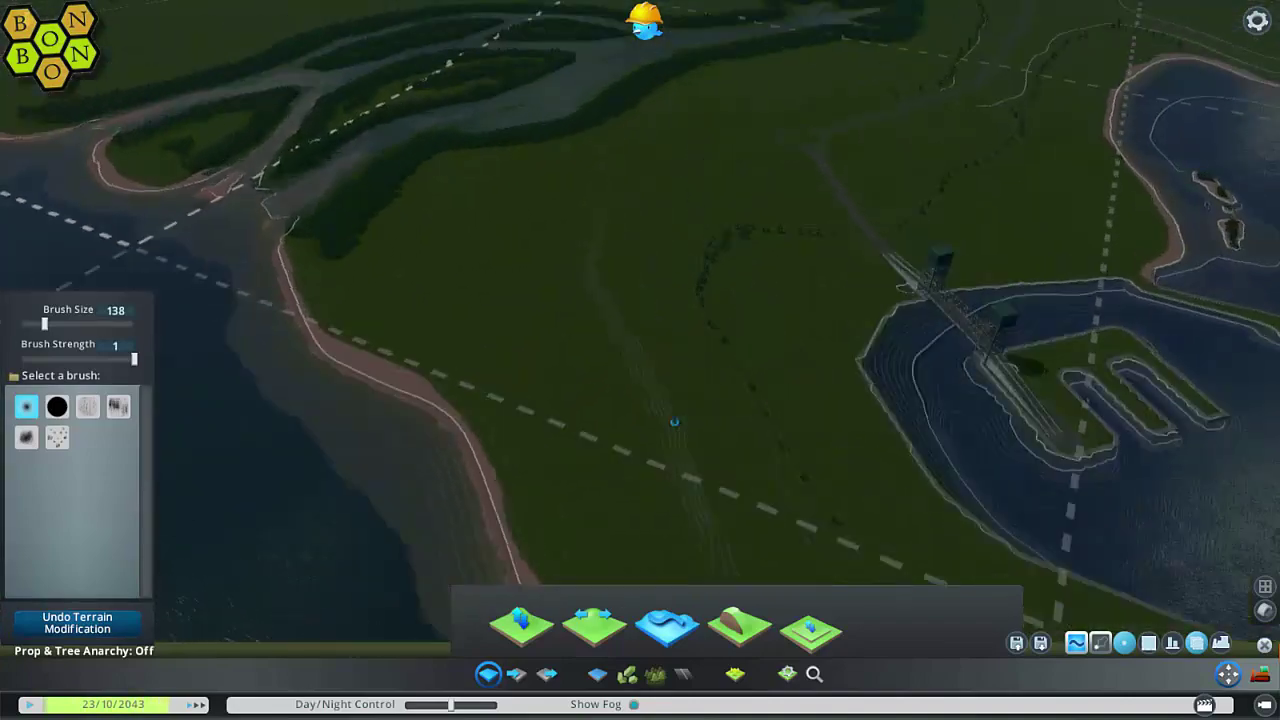
scroll(676, 452, "up", 5)
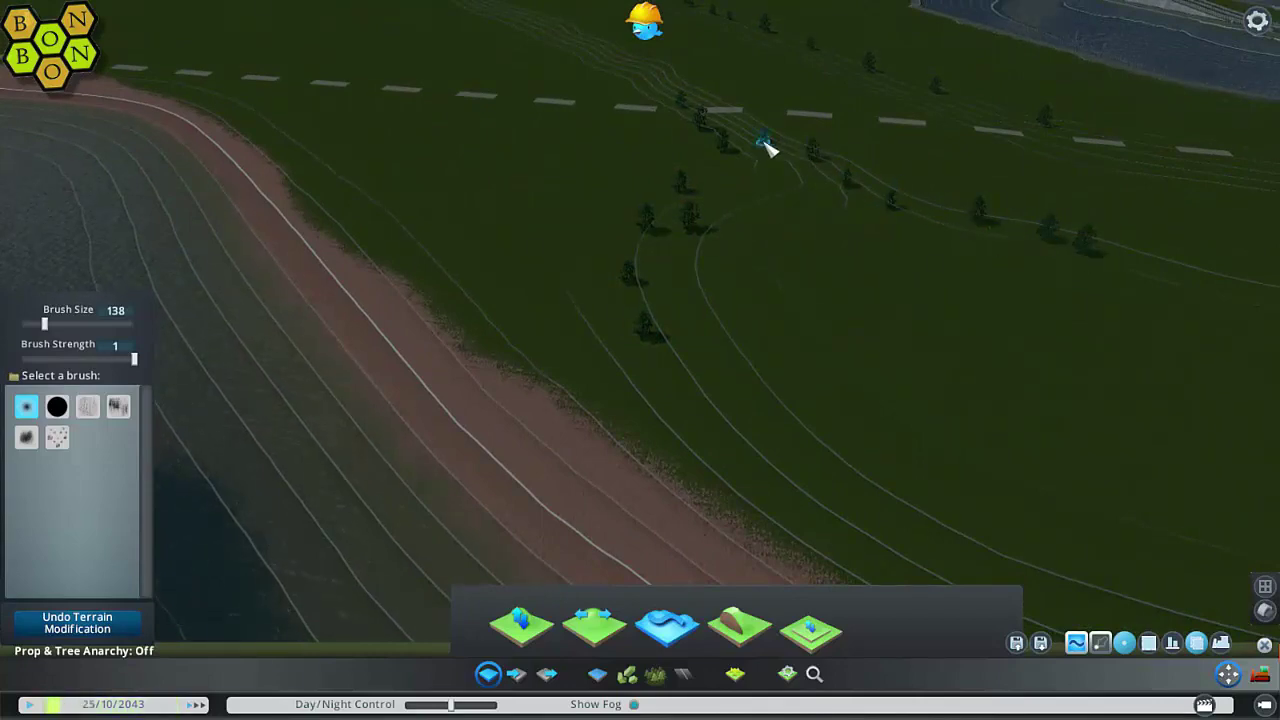
- Follow the tree-lined track past the river delta, then switch Move It to area selection
middle_click_drag(762, 147, 643, 355)
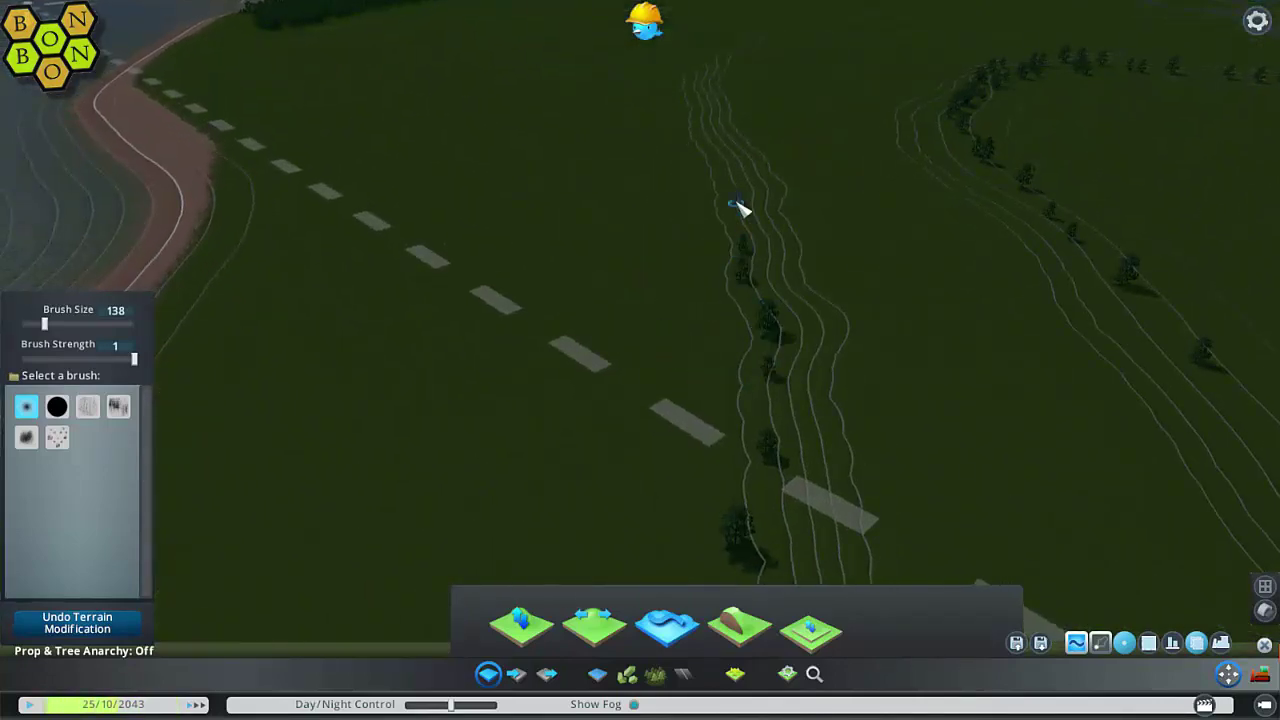
middle_click_drag(710, 72, 640, 515)
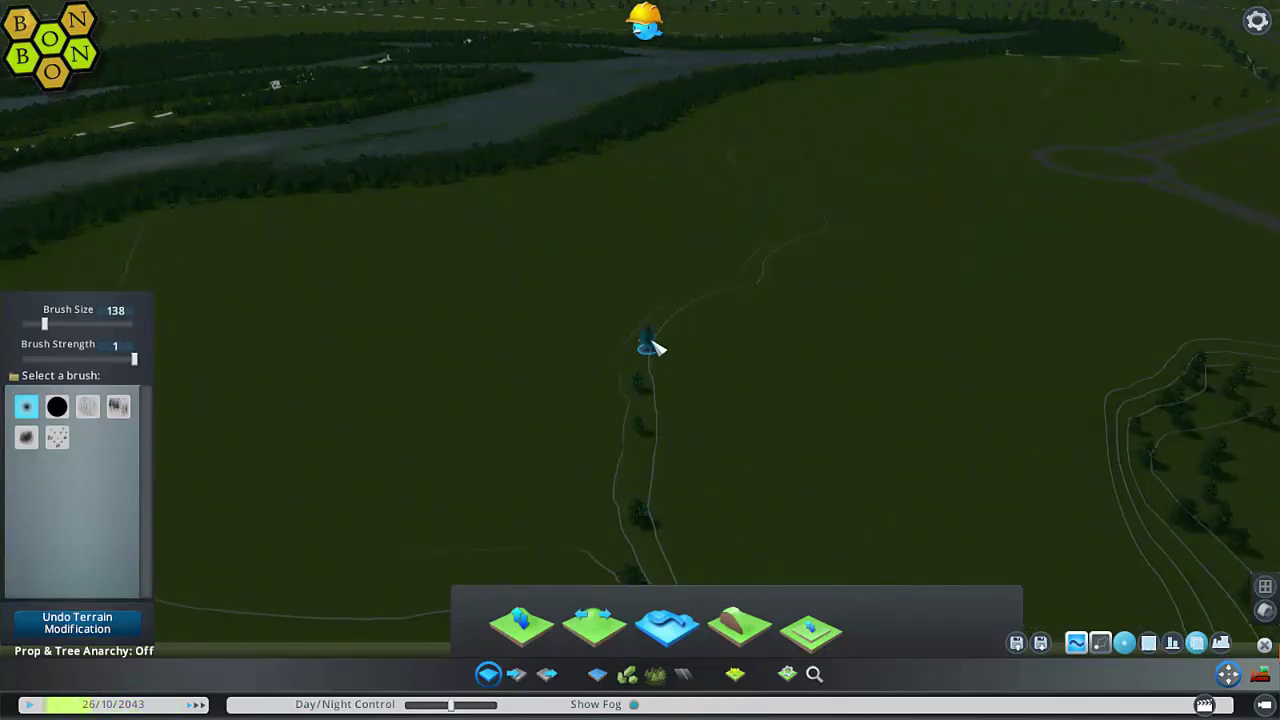
middle_click_drag(750, 174, 643, 357)
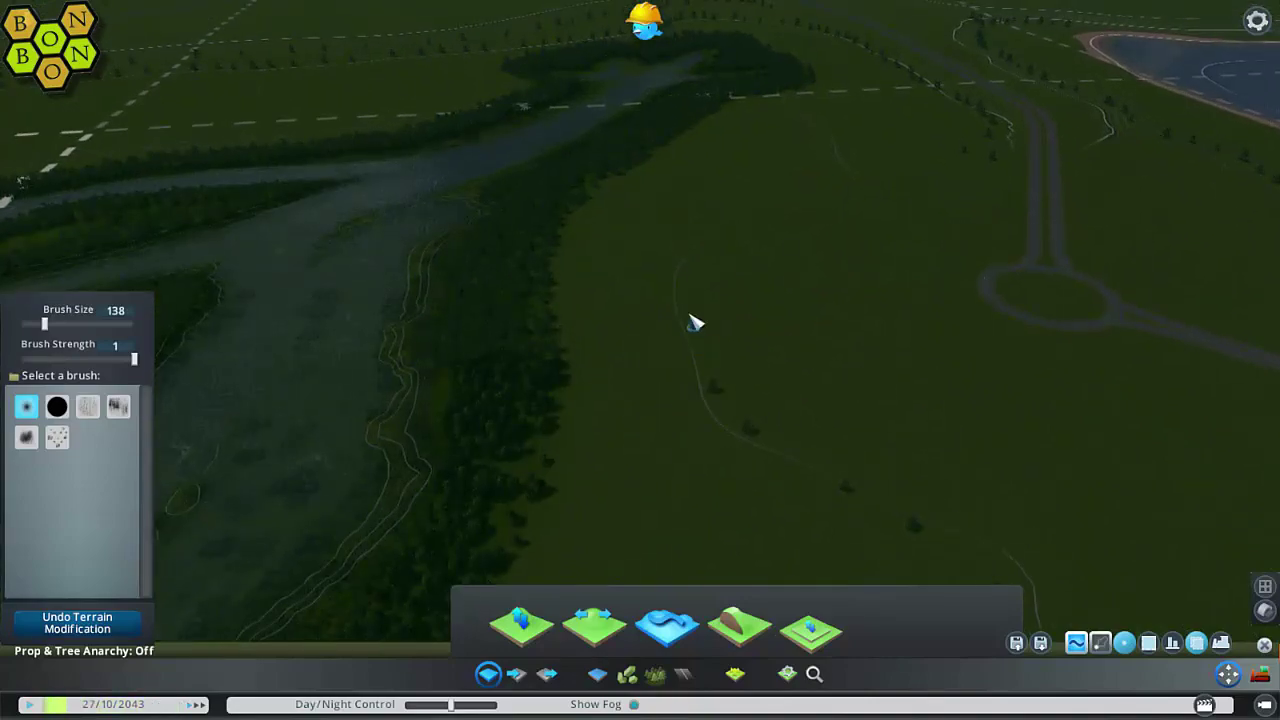
middle_click_drag(820, 142, 640, 360)
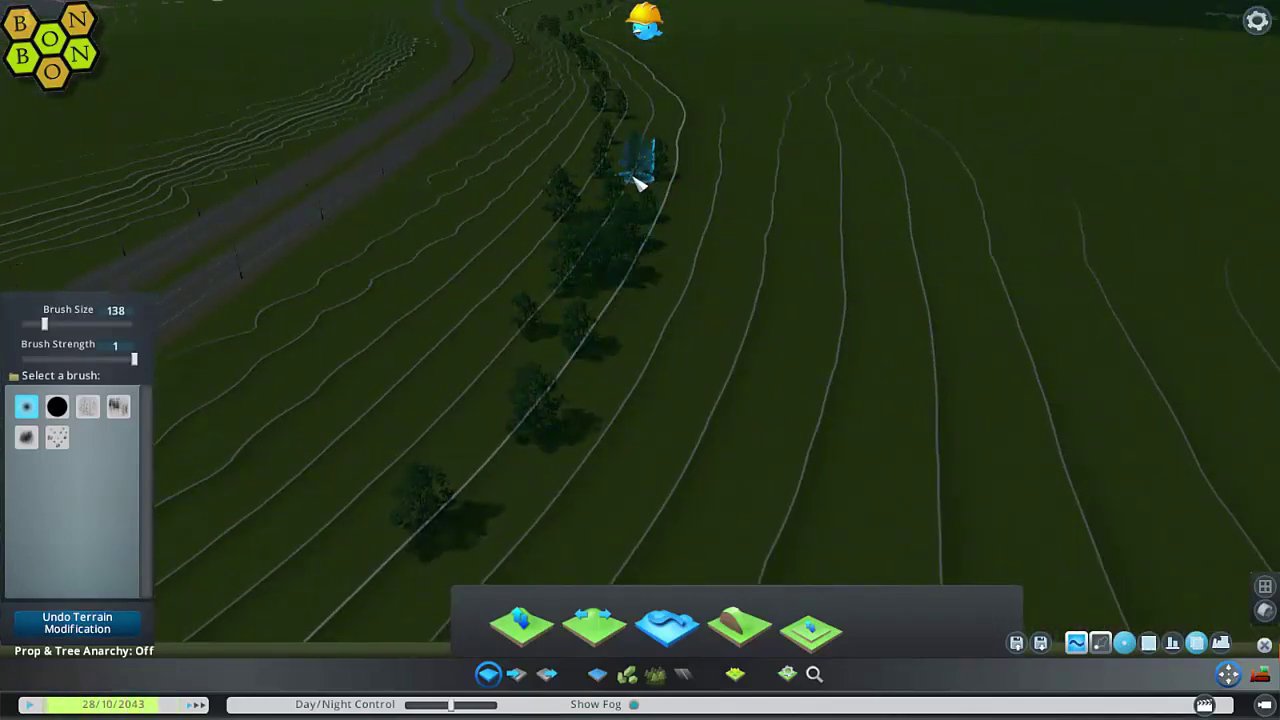
middle_click_drag(722, 163, 772, 275)
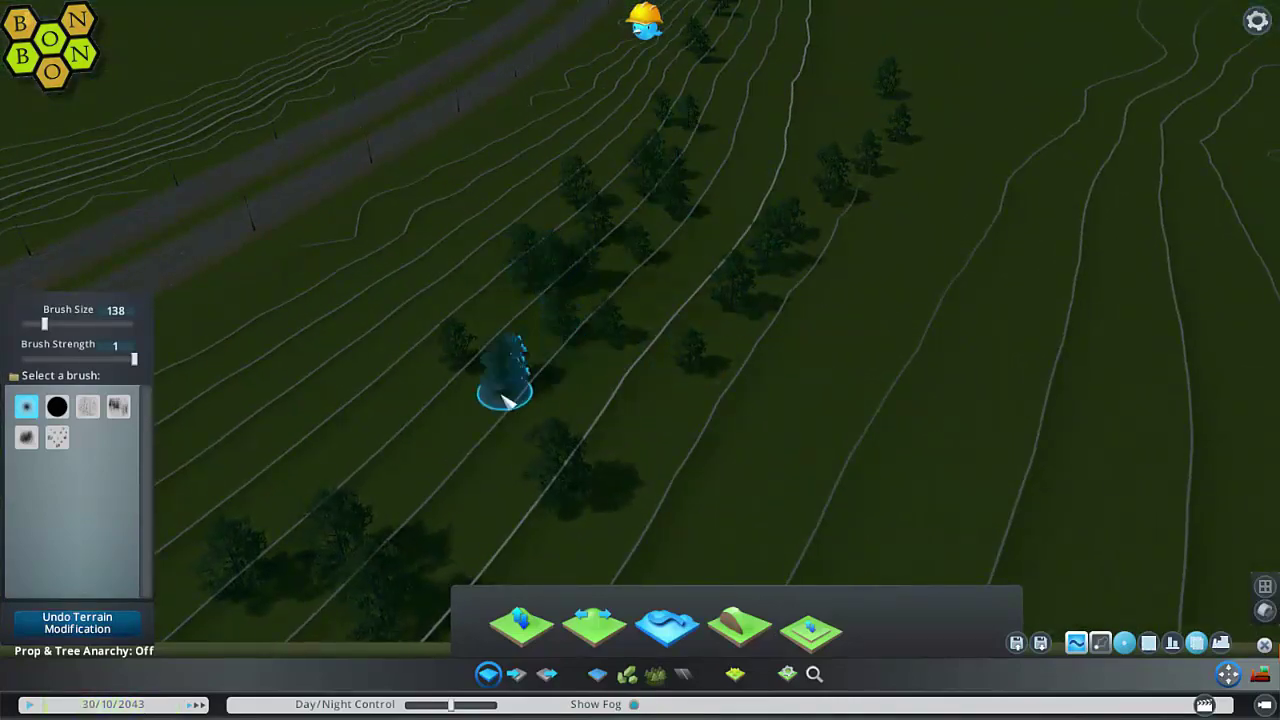
middle_click_drag(500, 408, 637, 358)
left_click(1149, 643)
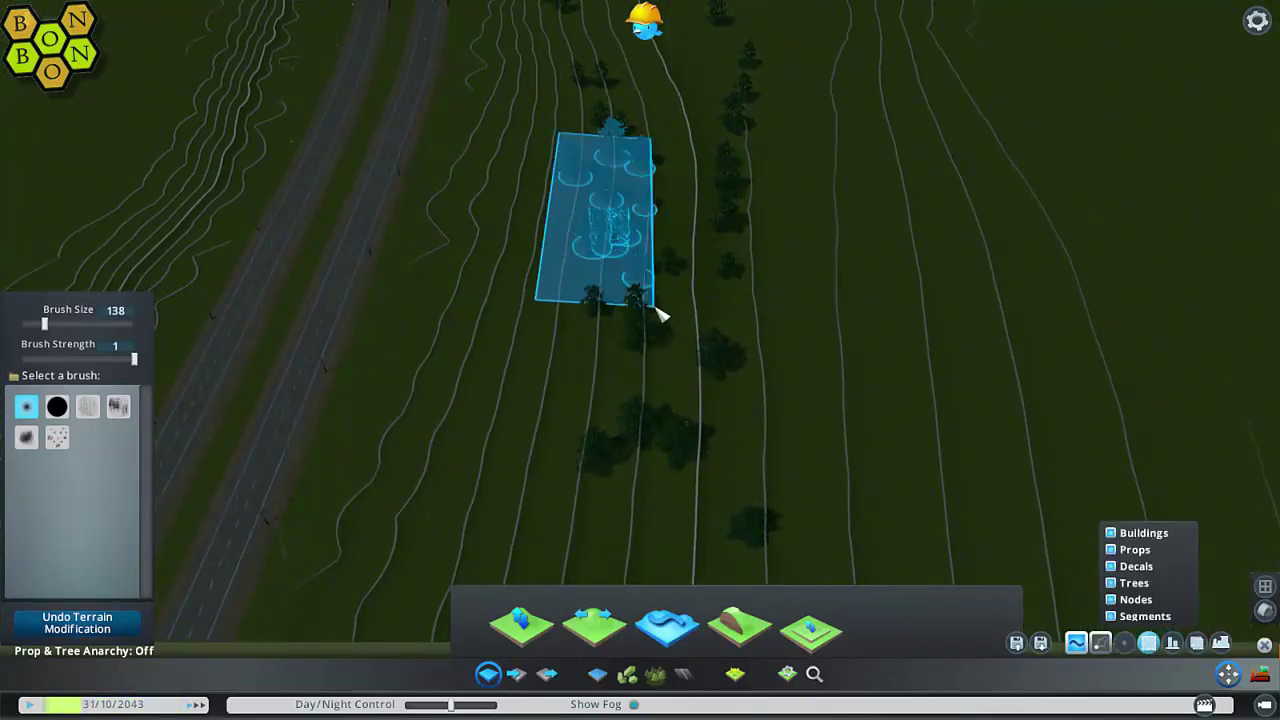
- Select the trees in a hedgerow section and clone them
left_click_drag(660, 314, 661, 315)
left_click(1197, 643)
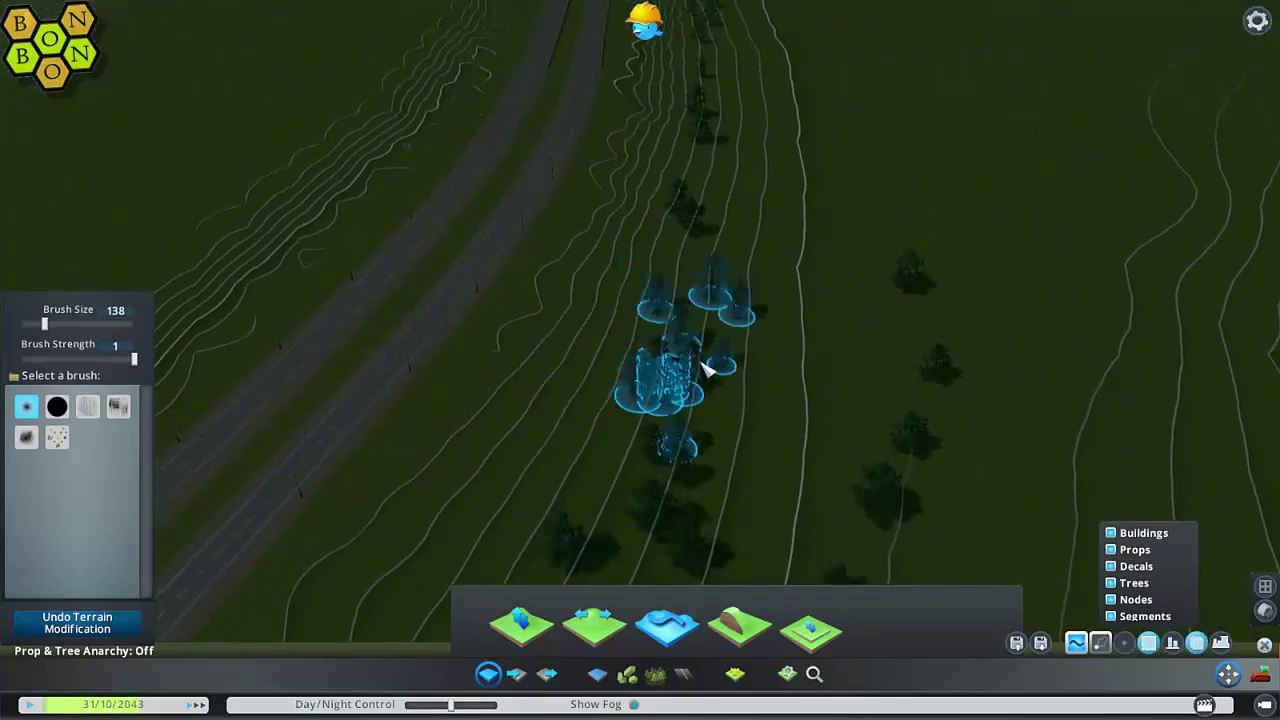
middle_click_drag(757, 137, 820, 345)
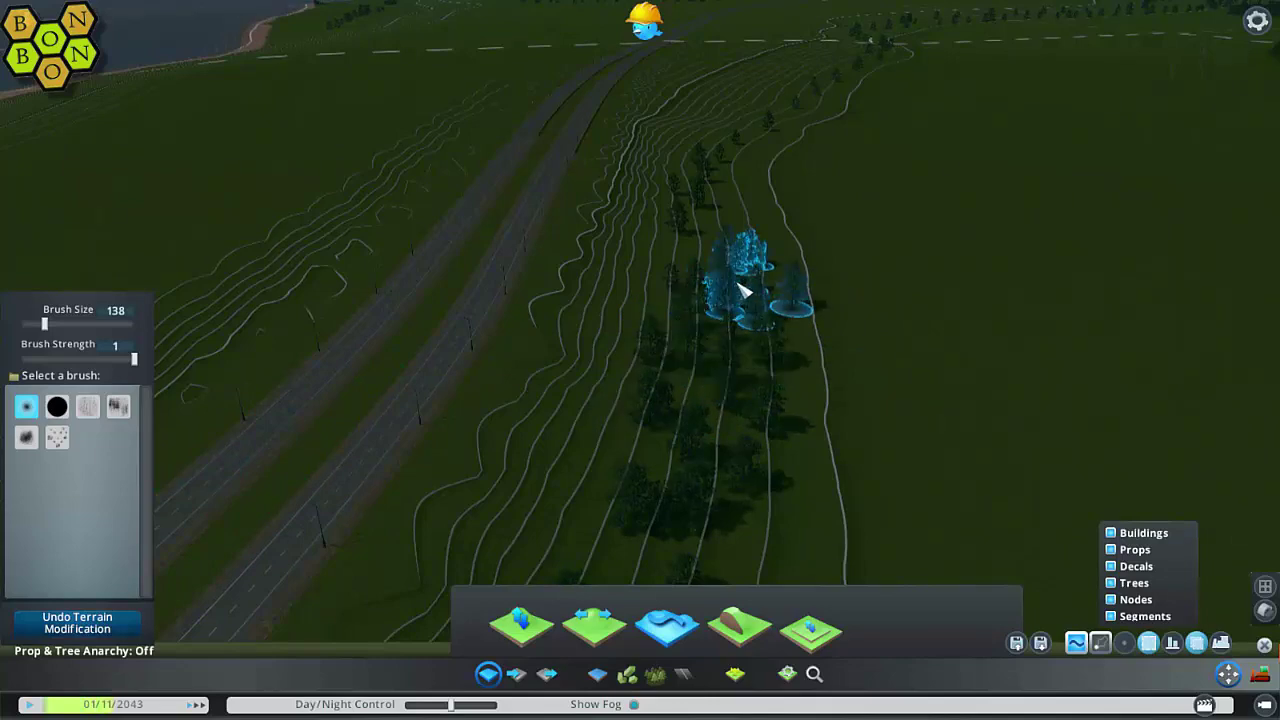
middle_click_drag(729, 203, 626, 403)
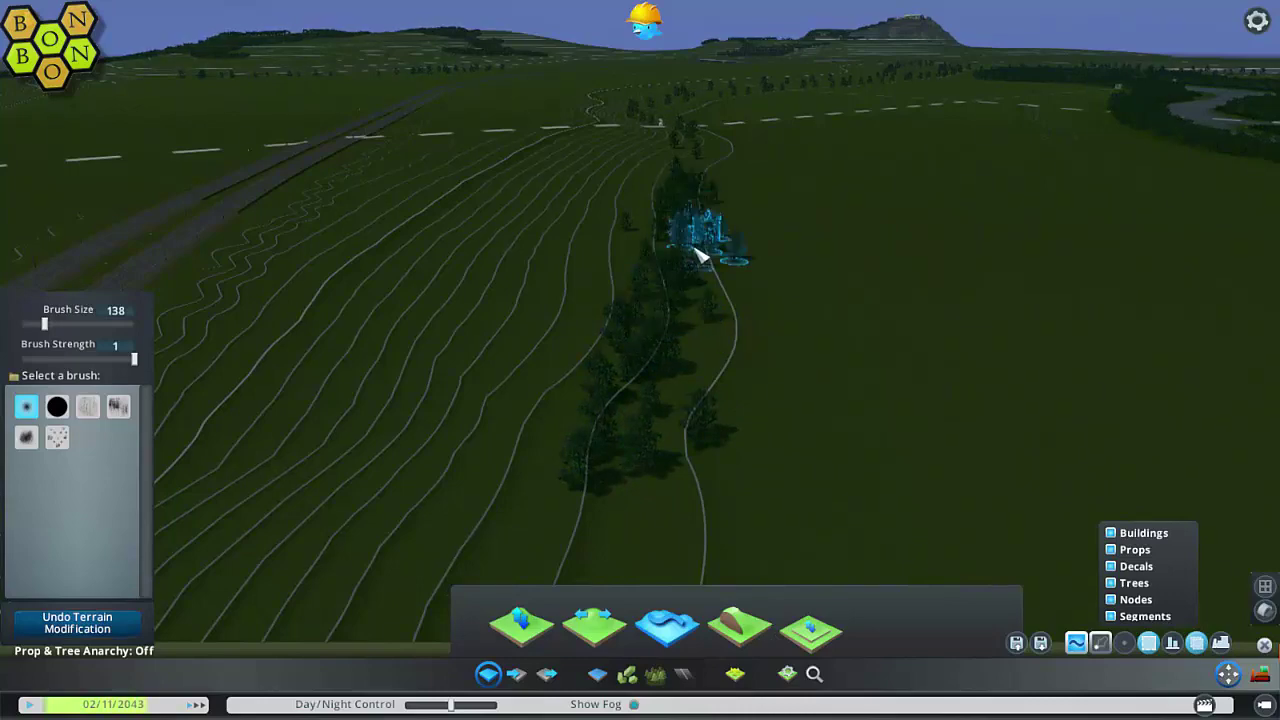
mouse_move(712, 282)
middle_mouse_down()
mouse_move(571, 465)
mouse_move(688, 275)
middle_mouse_up()
- Position the cloned trees into the gap in the hedgerow
middle_click_drag(688, 155, 668, 368)
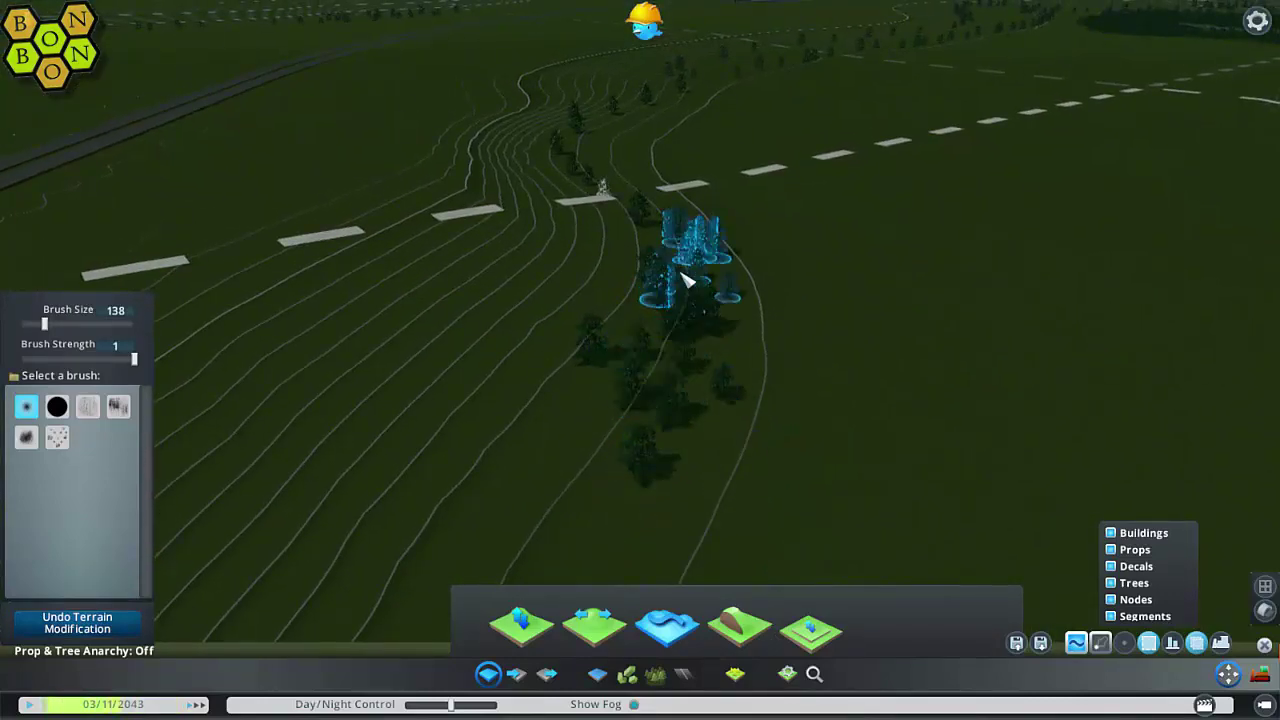
middle_click_drag(694, 286, 760, 295)
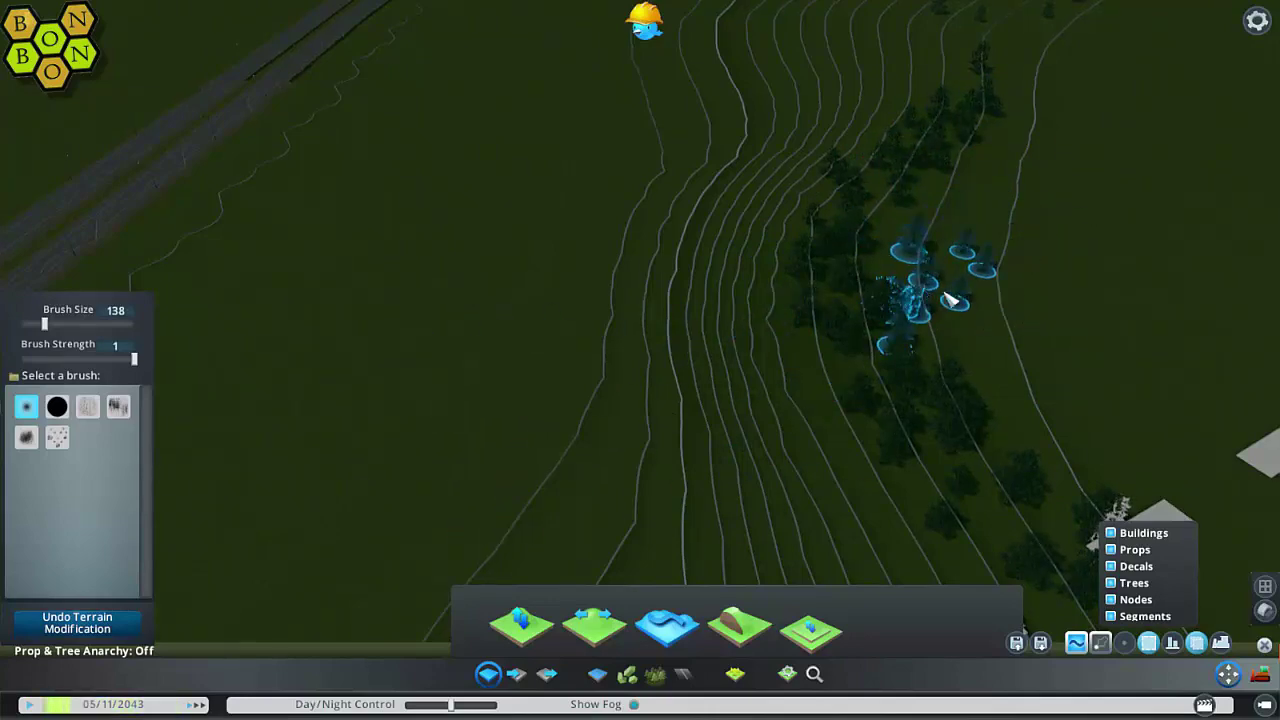
middle_click_drag(920, 290, 722, 365)
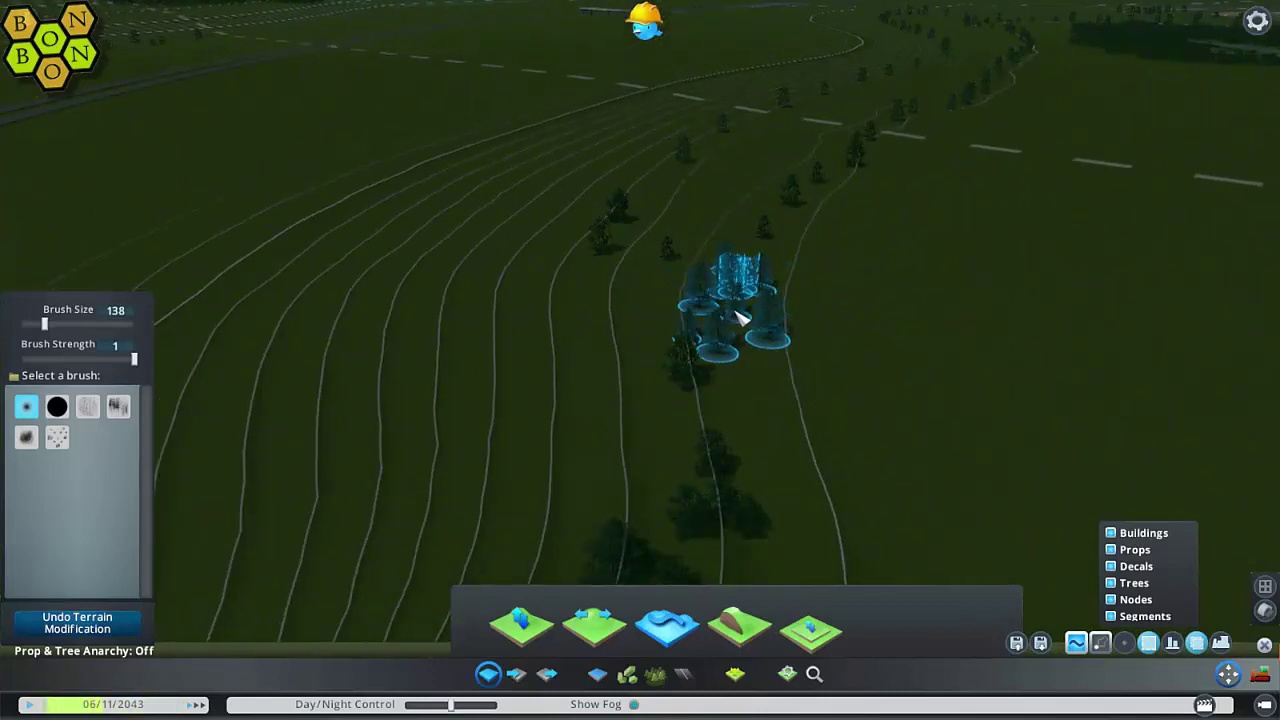
middle_click_drag(909, 349, 537, 424)
left_click_drag(537, 424, 730, 400)
- Check the placed tree group and locate the next hedgerow gap
middle_click_drag(780, 305, 697, 327)
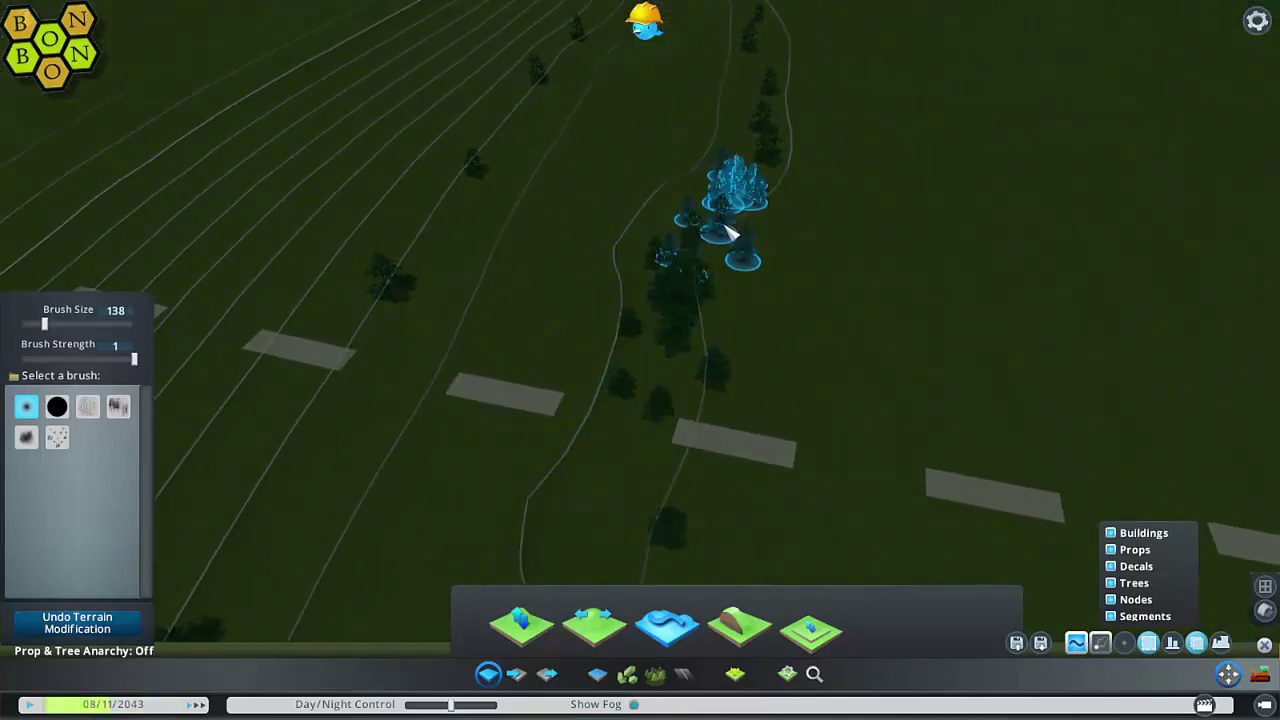
middle_click_drag(730, 232, 730, 367)
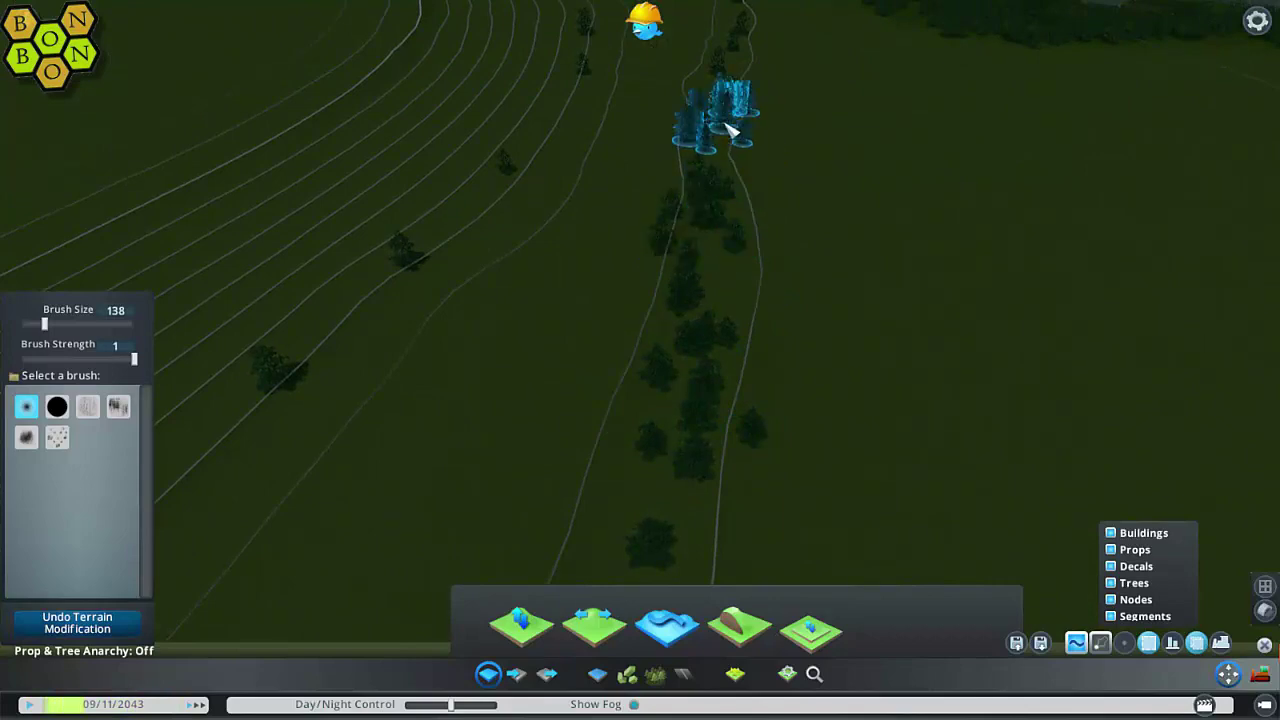
middle_click_drag(730, 130, 563, 337)
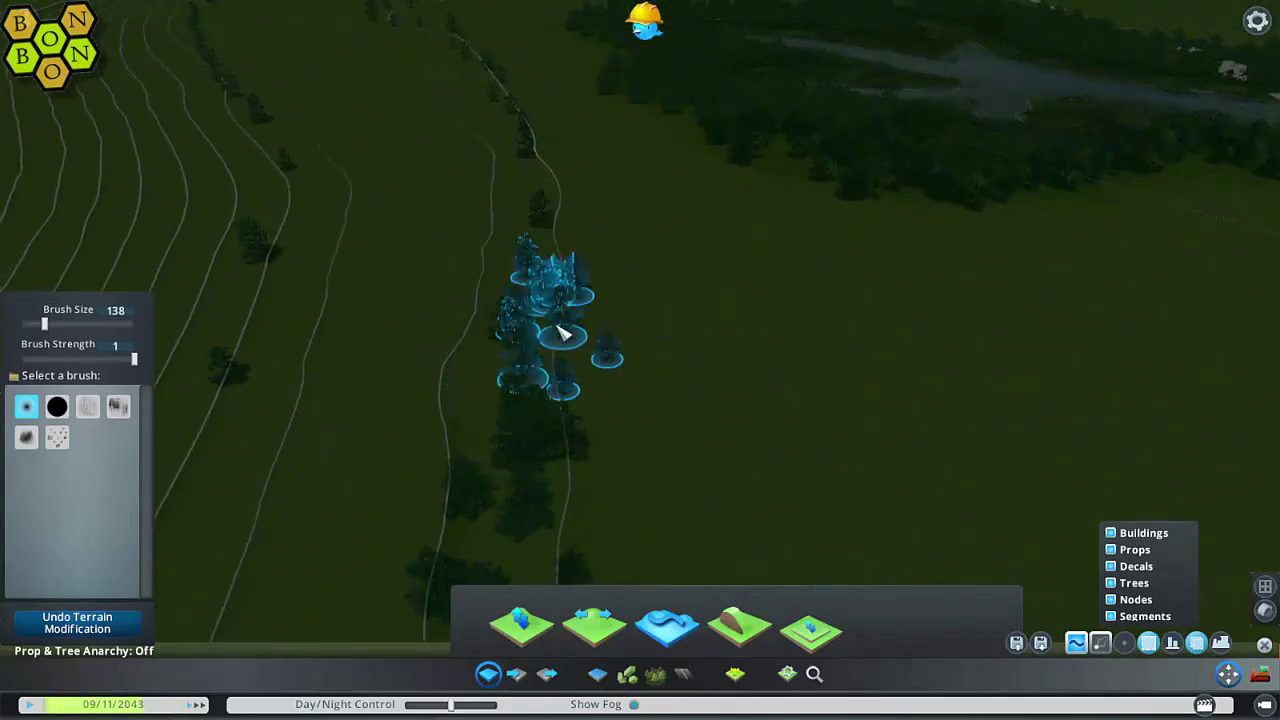
middle_click_drag(540, 162, 652, 320)
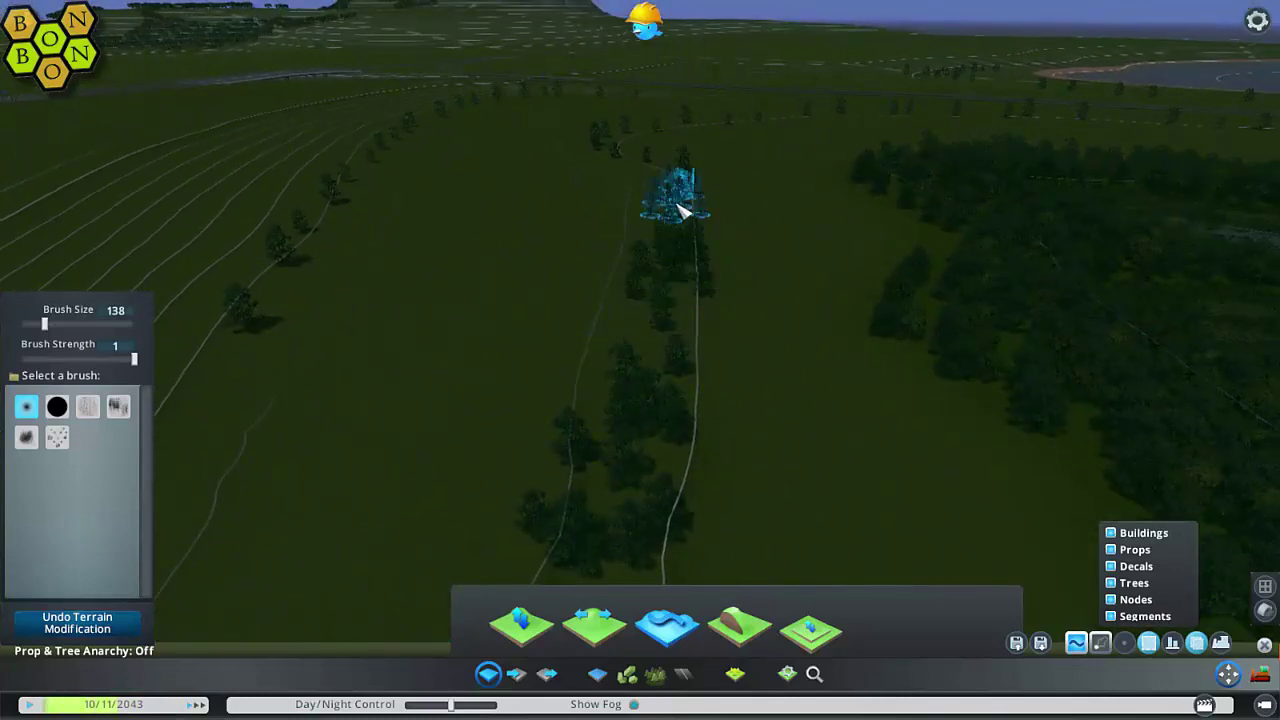
middle_click_drag(686, 207, 737, 318)
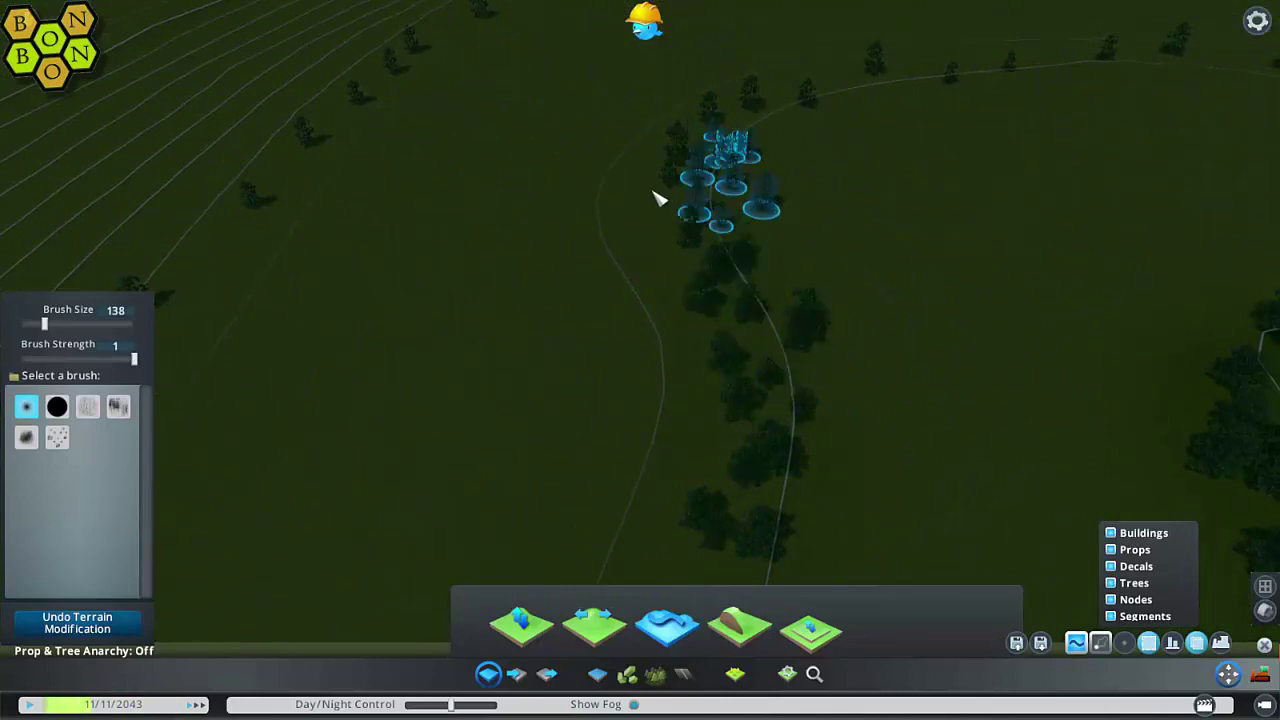
- Drop another tree-group copy into the gap by the road, then jump to the river valley
middle_click_drag(712, 187, 540, 355)
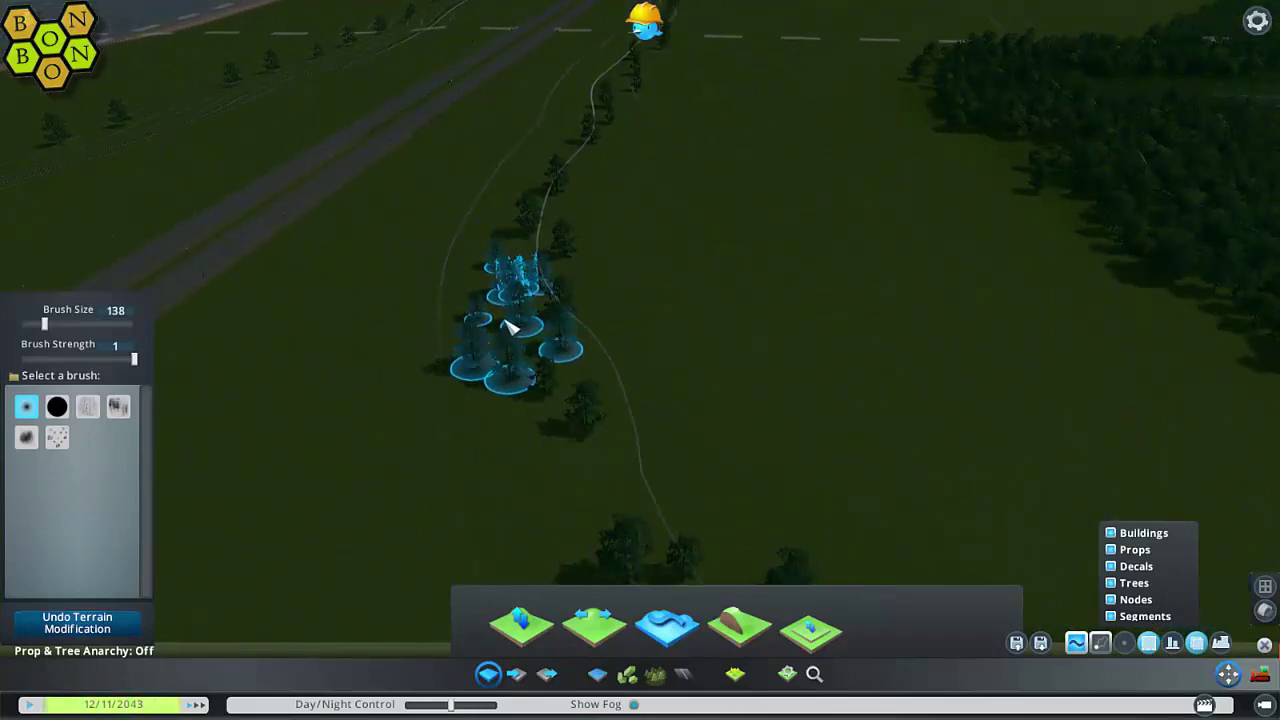
middle_click_drag(750, 460, 550, 440)
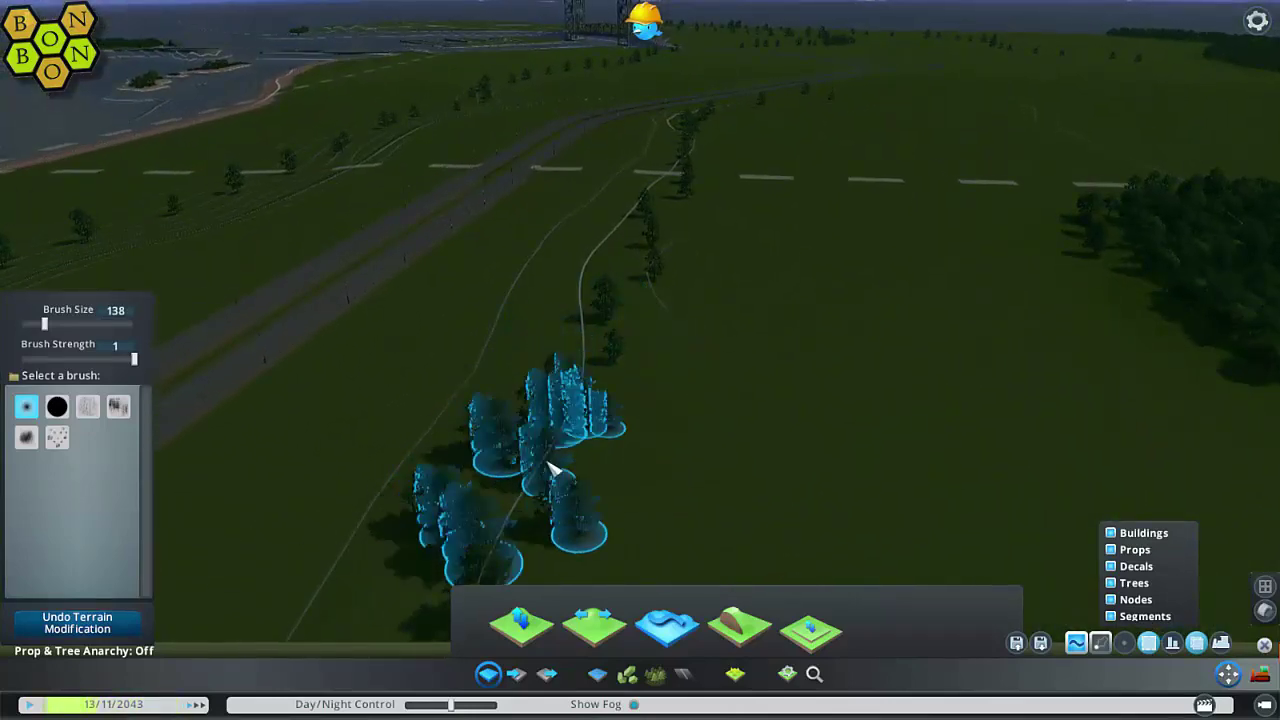
middle_click_drag(665, 220, 880, 480)
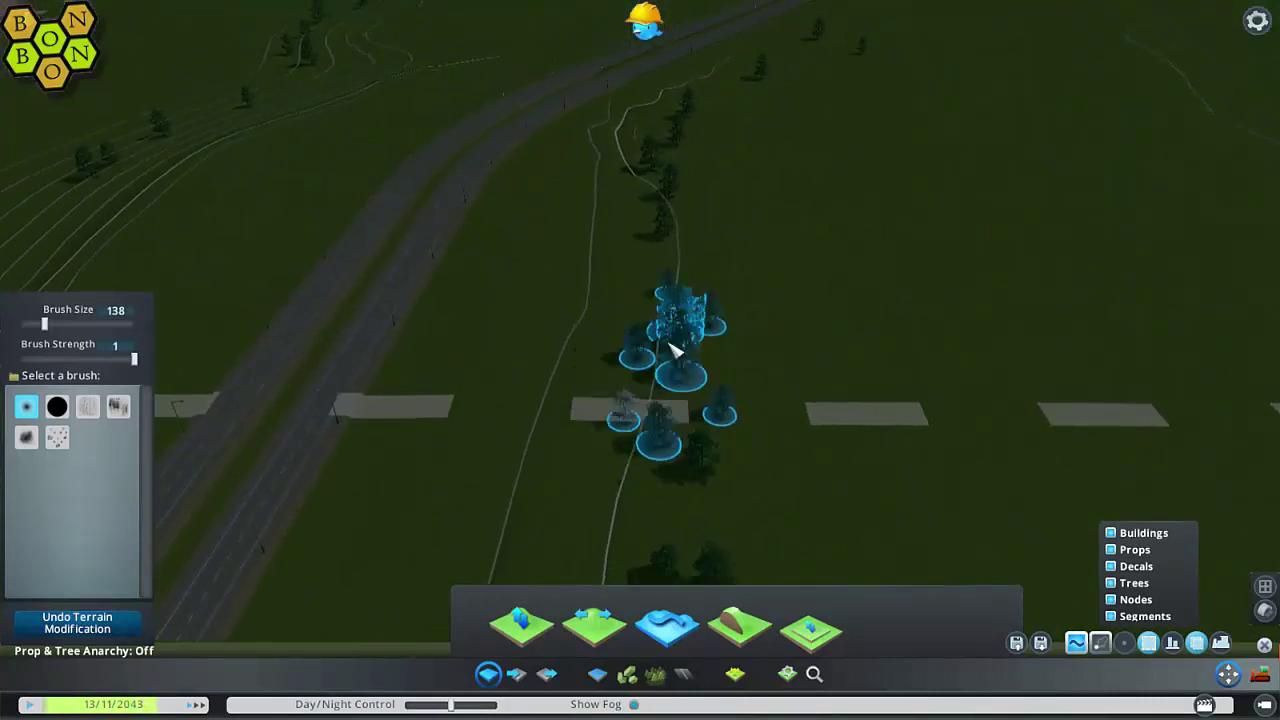
key("w")
key("w")
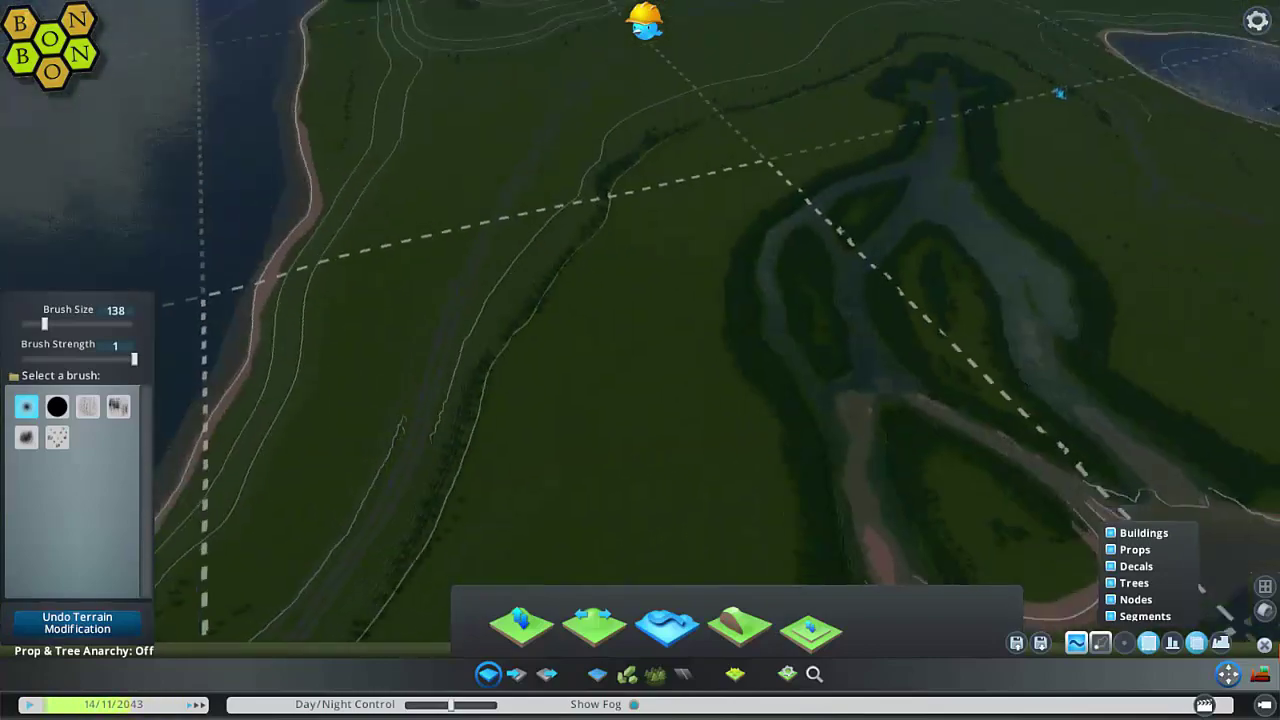
- Bring the view over the shoreline and look down on the gap in the curving hedgerow
middle_click_drag(617, 372, 617, 372)
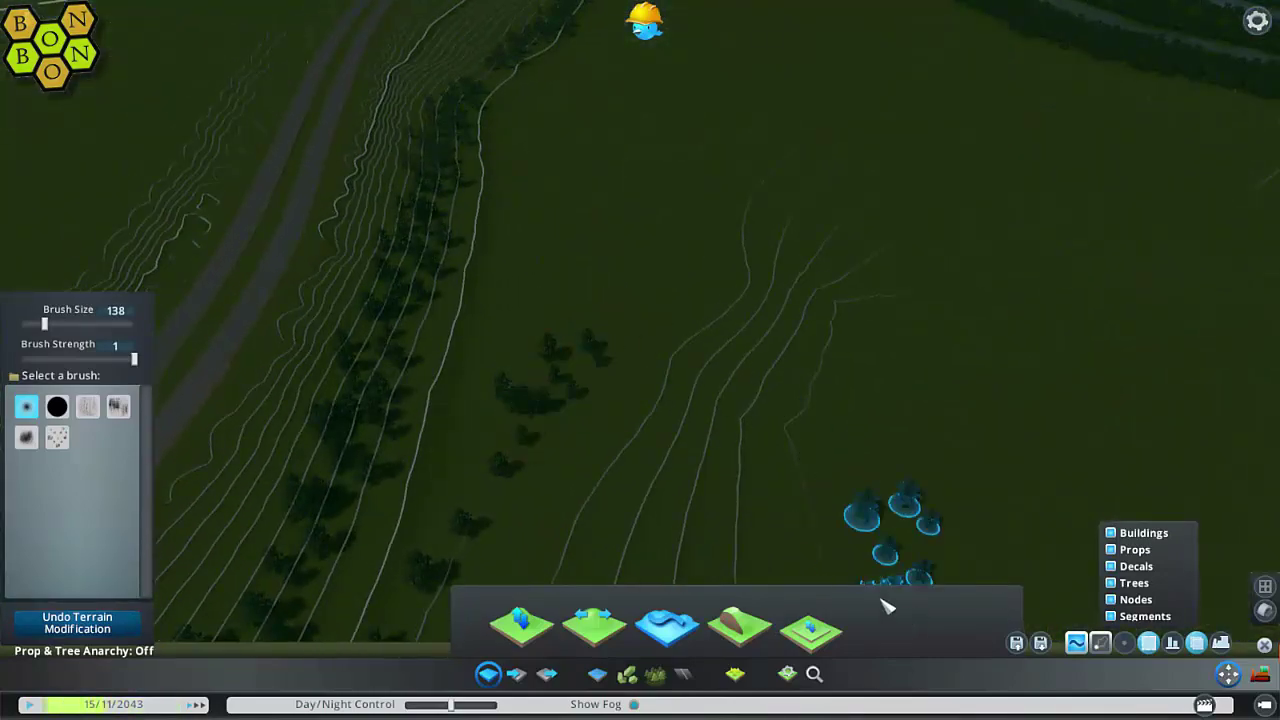
key("w")
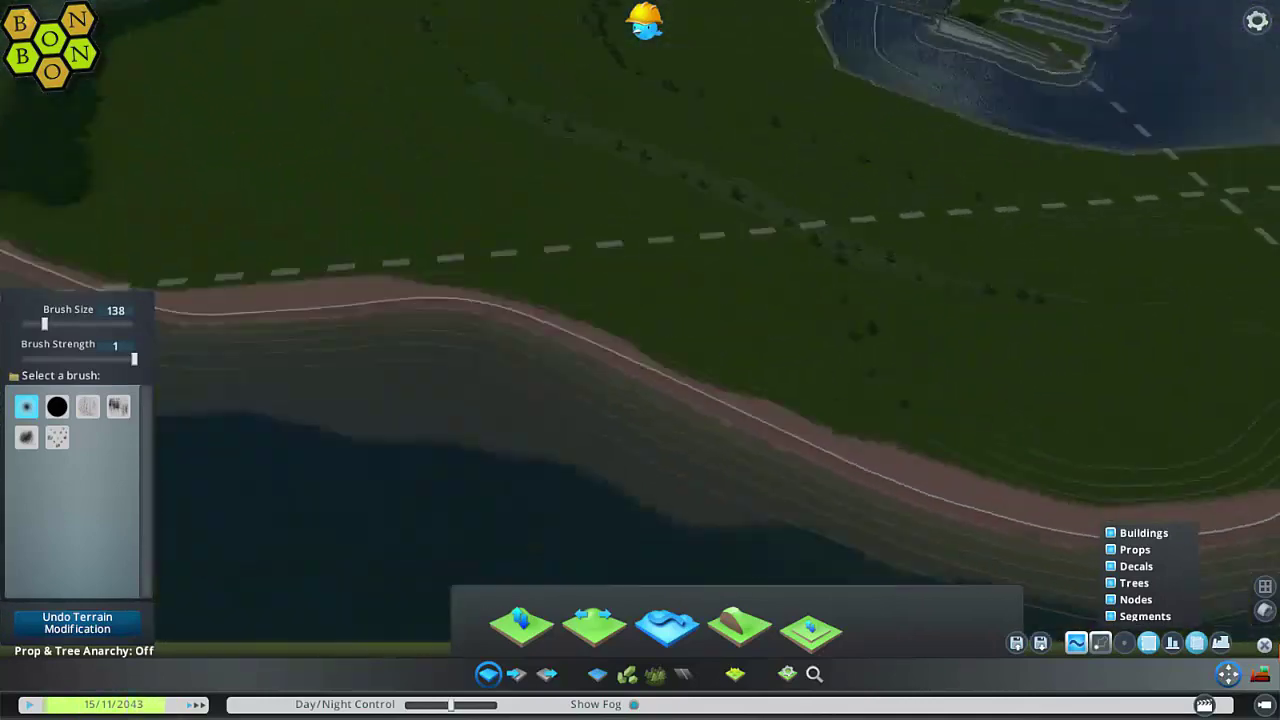
middle_click_drag(705, 285, 705, 285)
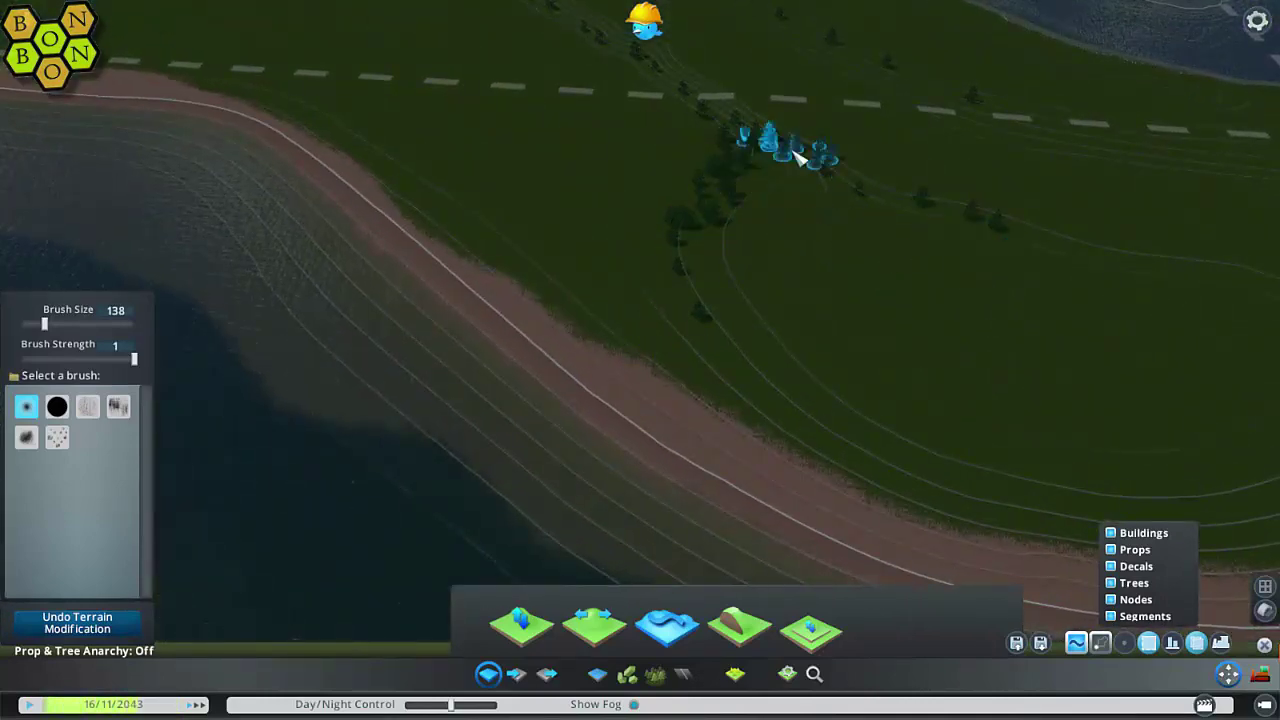
middle_click_drag(812, 172, 650, 320)
mouse_move(745, 240)
middle_mouse_down()
mouse_move(643, 357)
mouse_move(588, 290)
middle_mouse_up()
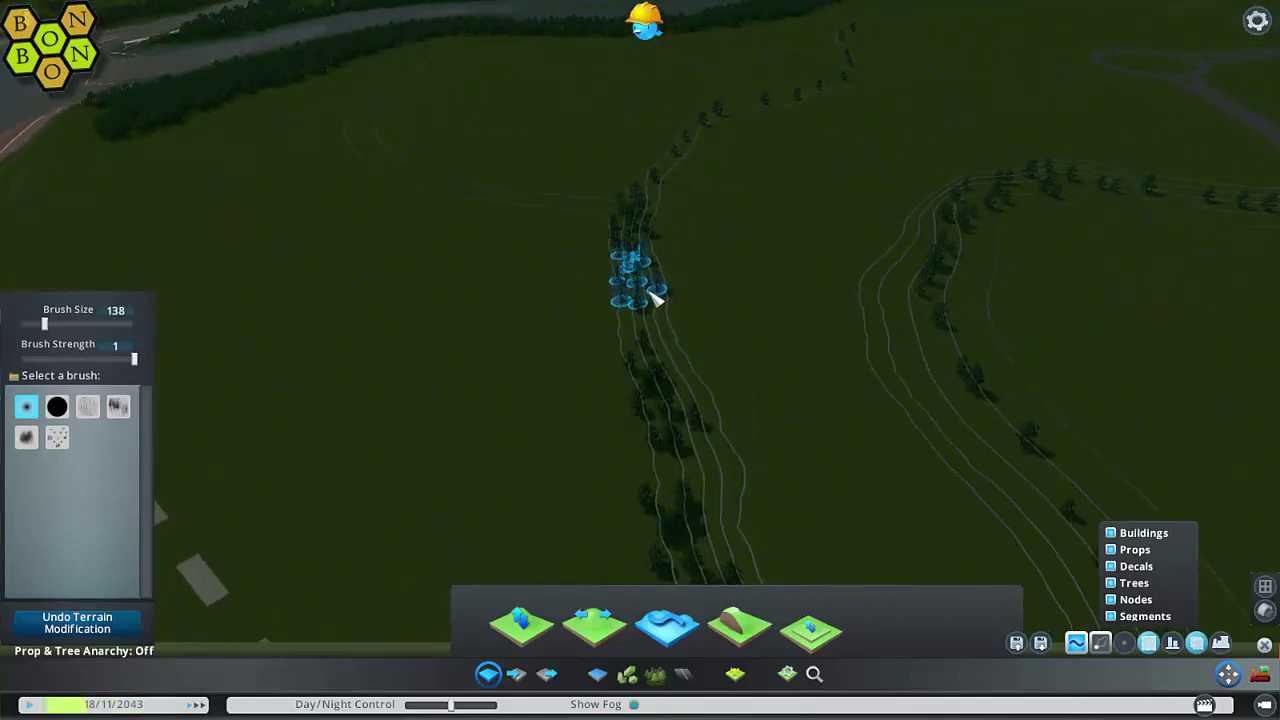
mouse_move(490, 352)
middle_mouse_down()
mouse_move(557, 422)
mouse_move(640, 445)
mouse_move(720, 425)
mouse_move(595, 367)
middle_mouse_up()
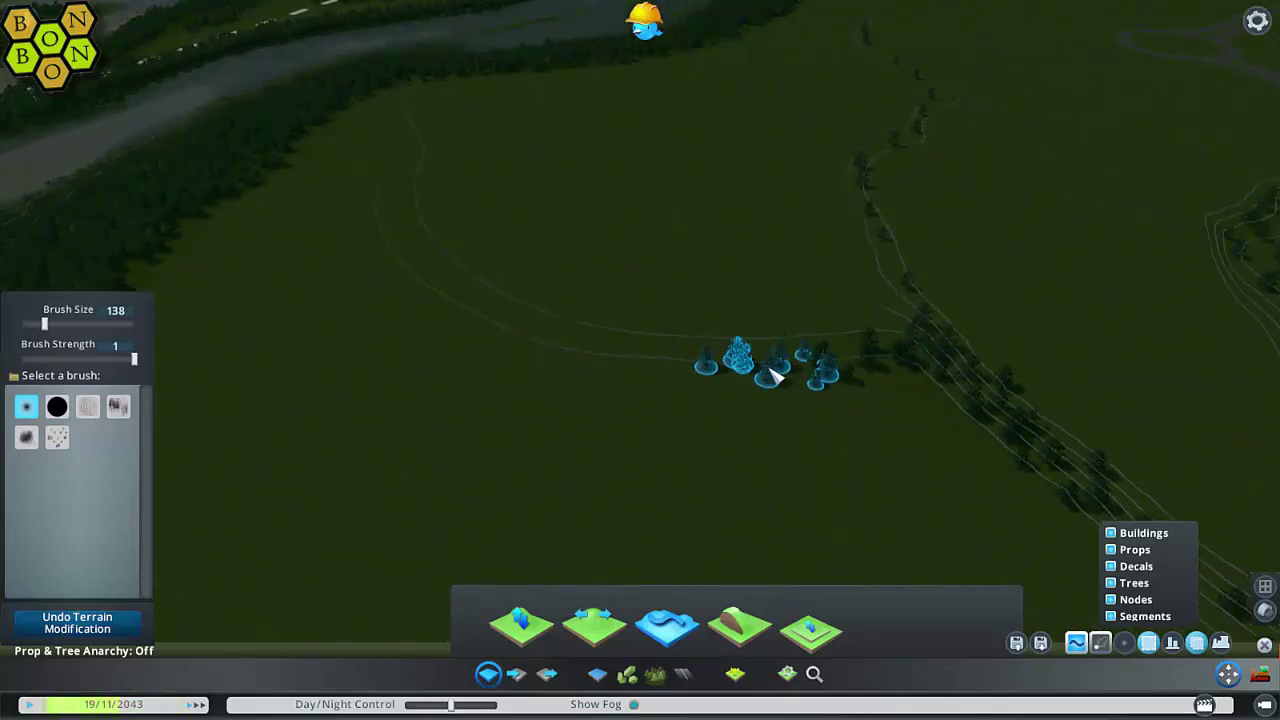
middle_click_drag(772, 374, 420, 423)
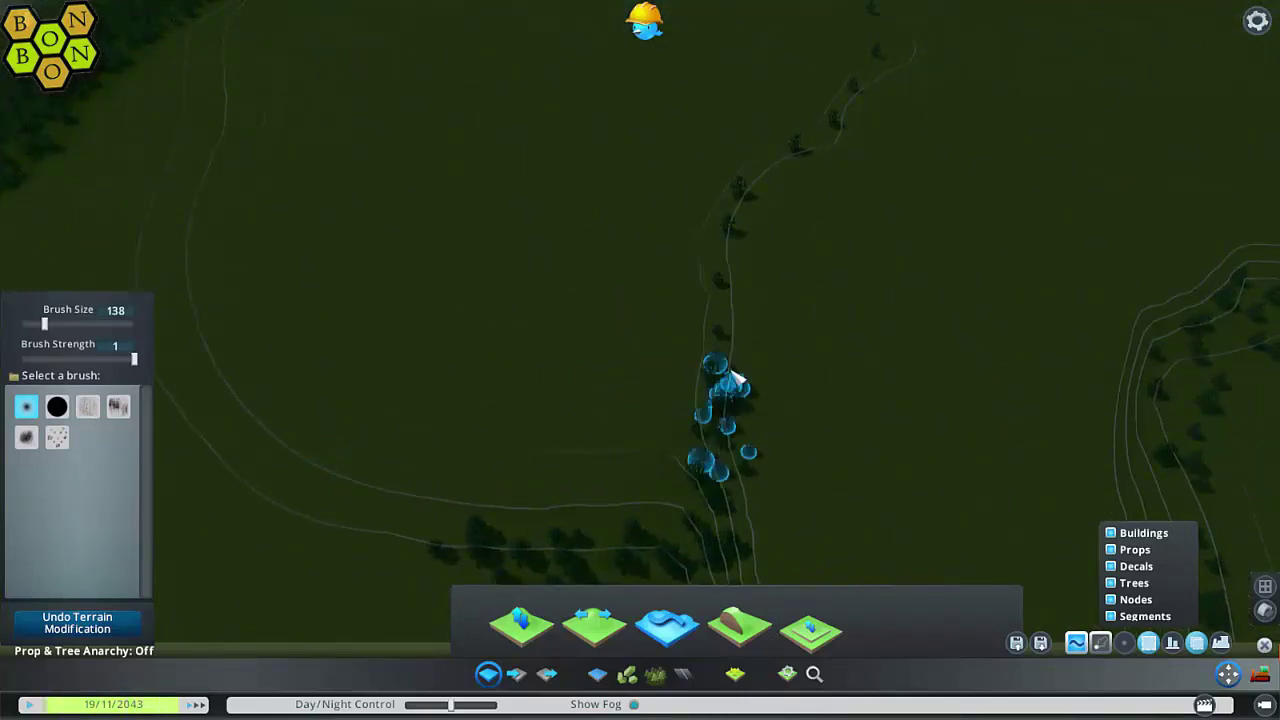
- Follow the winding hedgerow toward the lake to find its next gaps
middle_click_drag(718, 337, 624, 352)
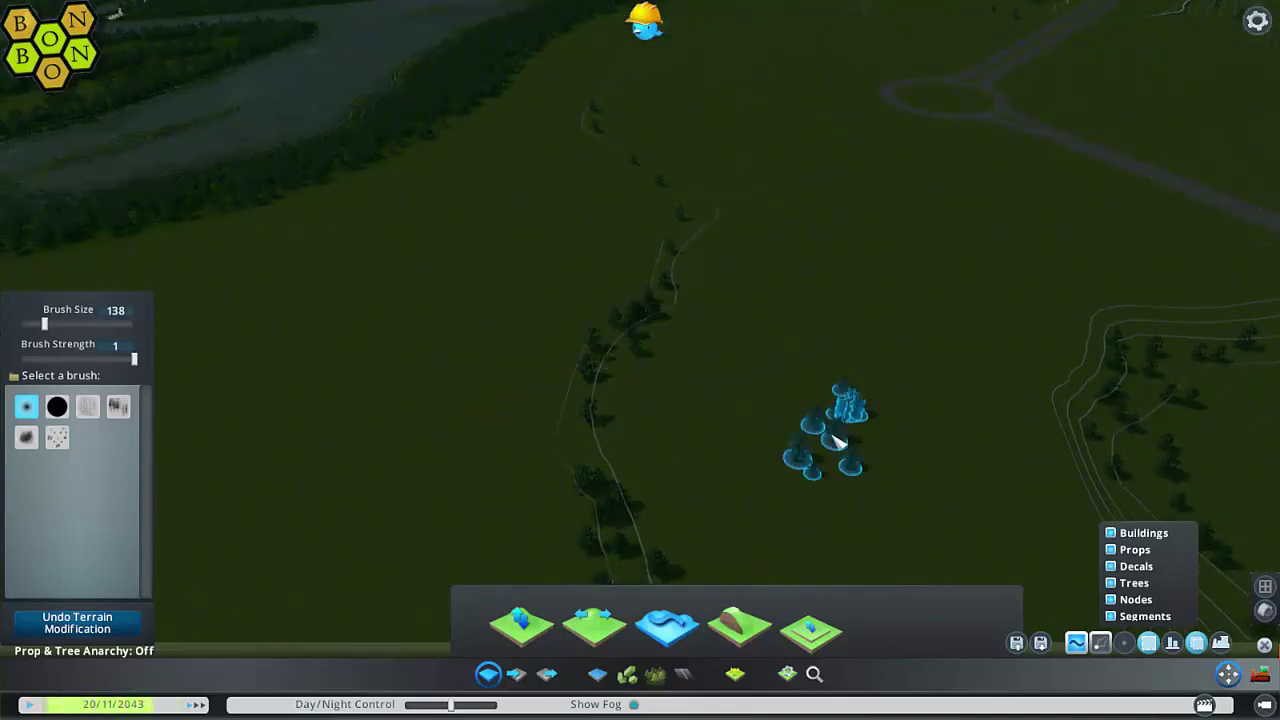
mouse_move(830, 430)
middle_mouse_down()
mouse_move(757, 314)
mouse_move(800, 486)
mouse_move(655, 362)
middle_mouse_up()
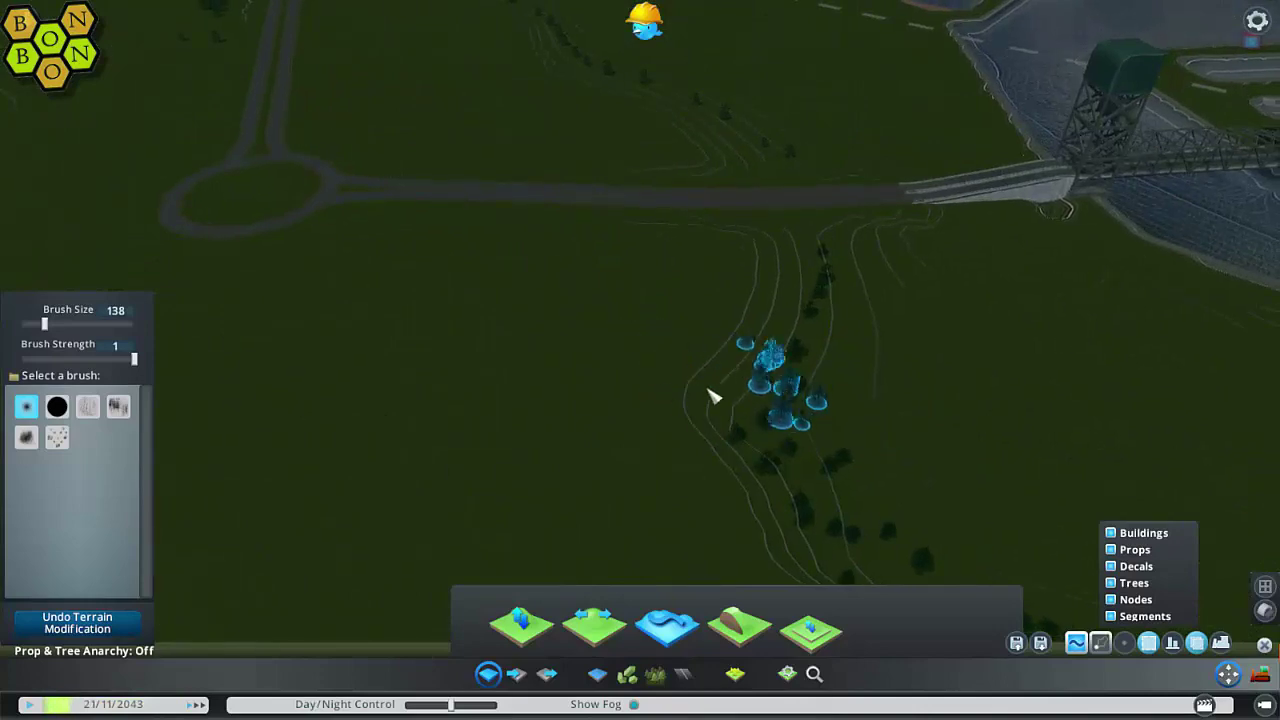
mouse_move(790, 368)
middle_mouse_down()
mouse_move(857, 486)
mouse_move(857, 223)
mouse_move(742, 238)
mouse_move(829, 357)
mouse_move(645, 357)
middle_mouse_up()
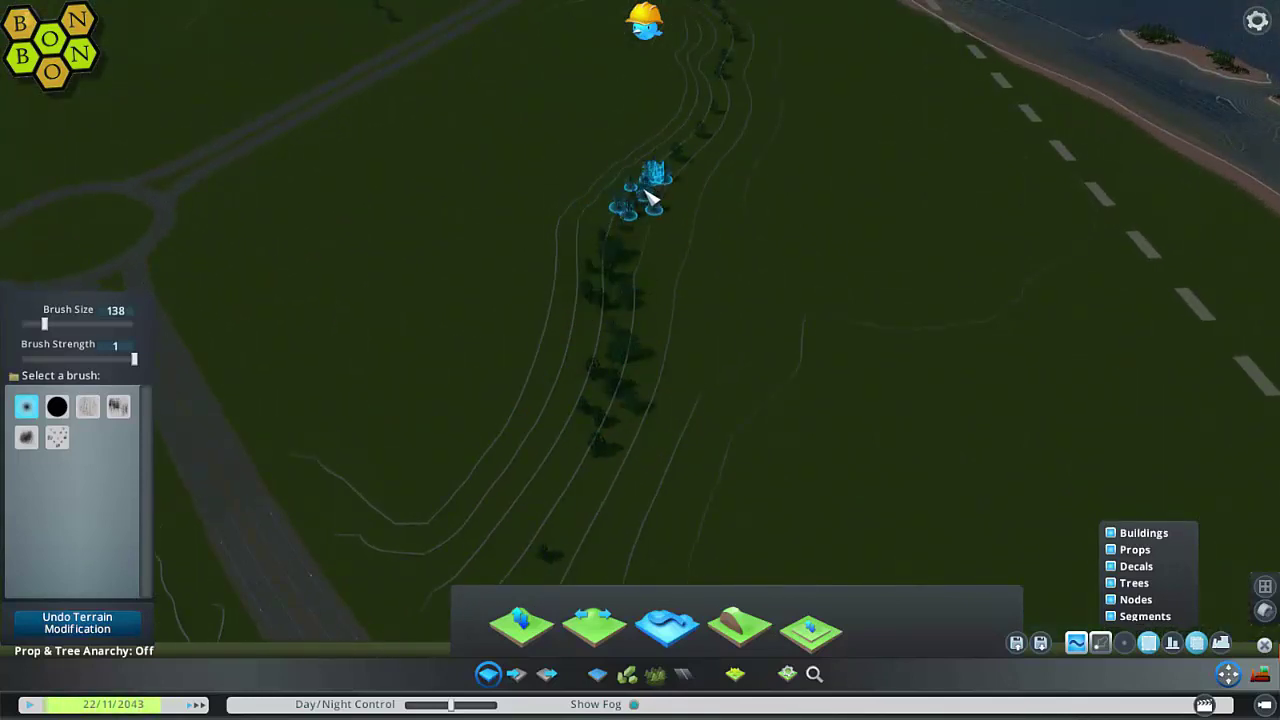
scroll(626, 368, "up", 3)
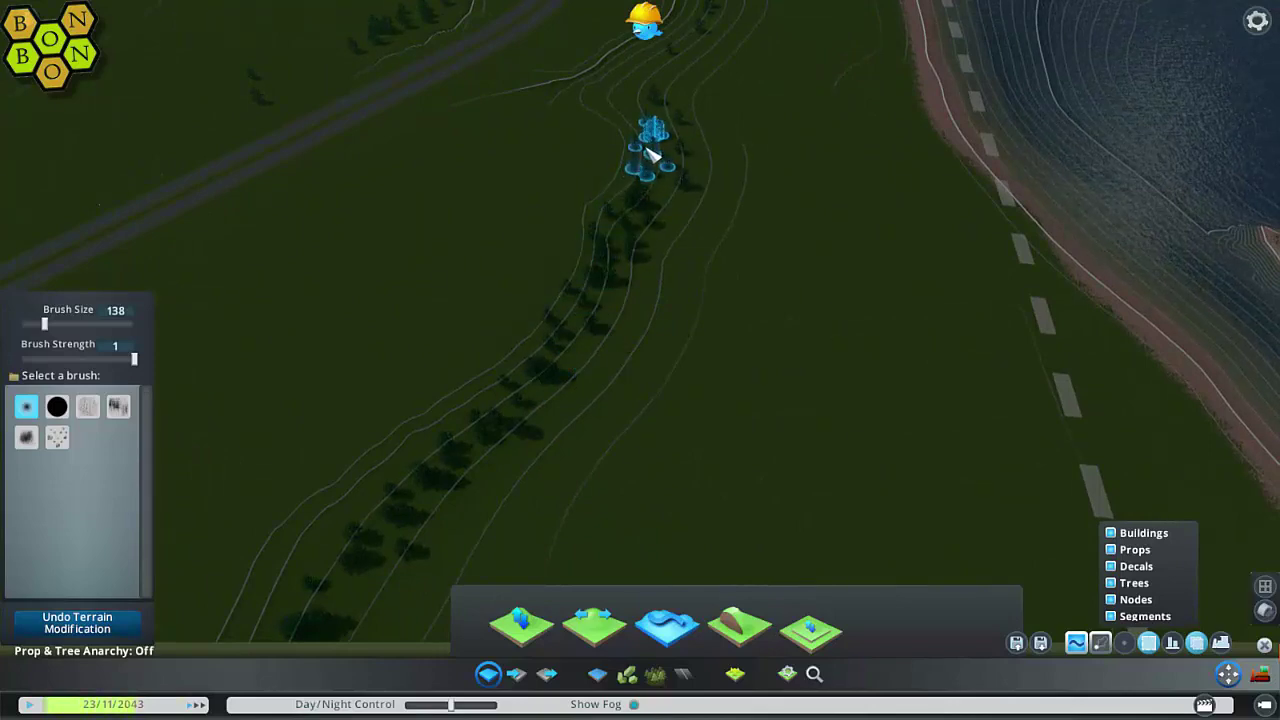
mouse_move(632, 108)
middle_mouse_down()
mouse_move(757, 234)
mouse_move(640, 360)
mouse_move(634, 330)
mouse_move(718, 392)
middle_mouse_up()
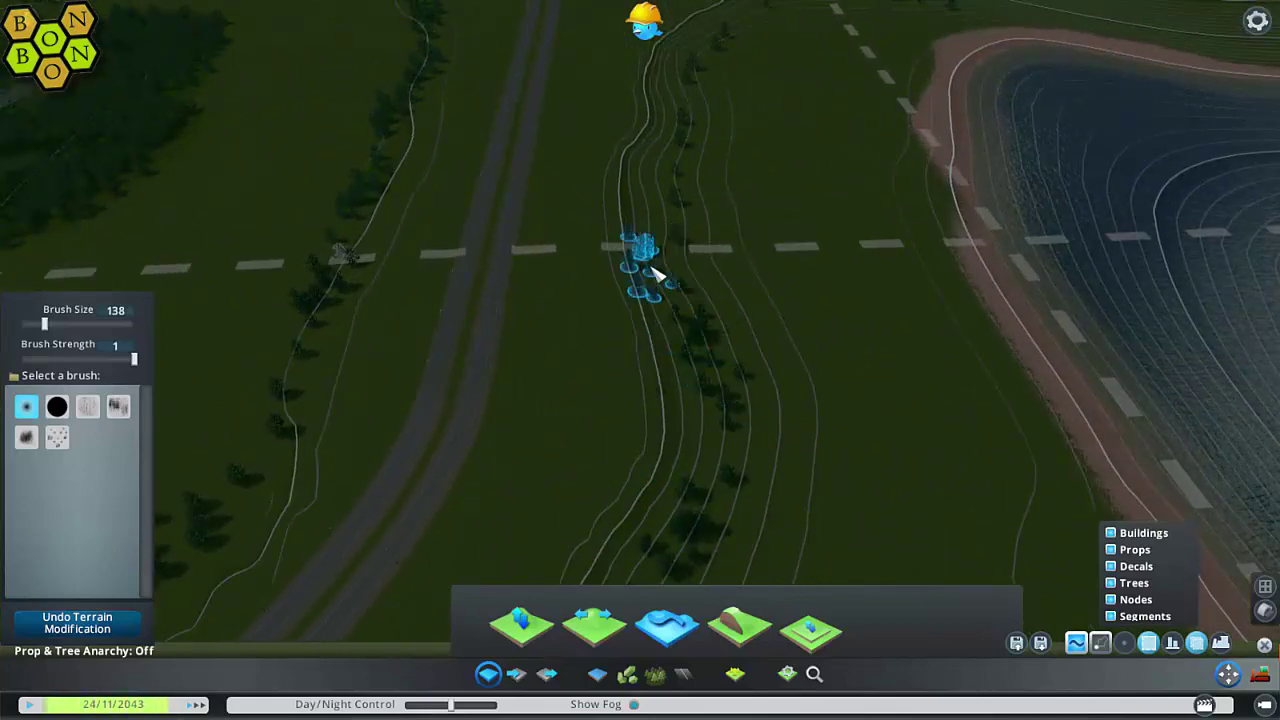
mouse_move(657, 275)
middle_mouse_down()
mouse_move(660, 295)
mouse_move(608, 343)
middle_mouse_up()
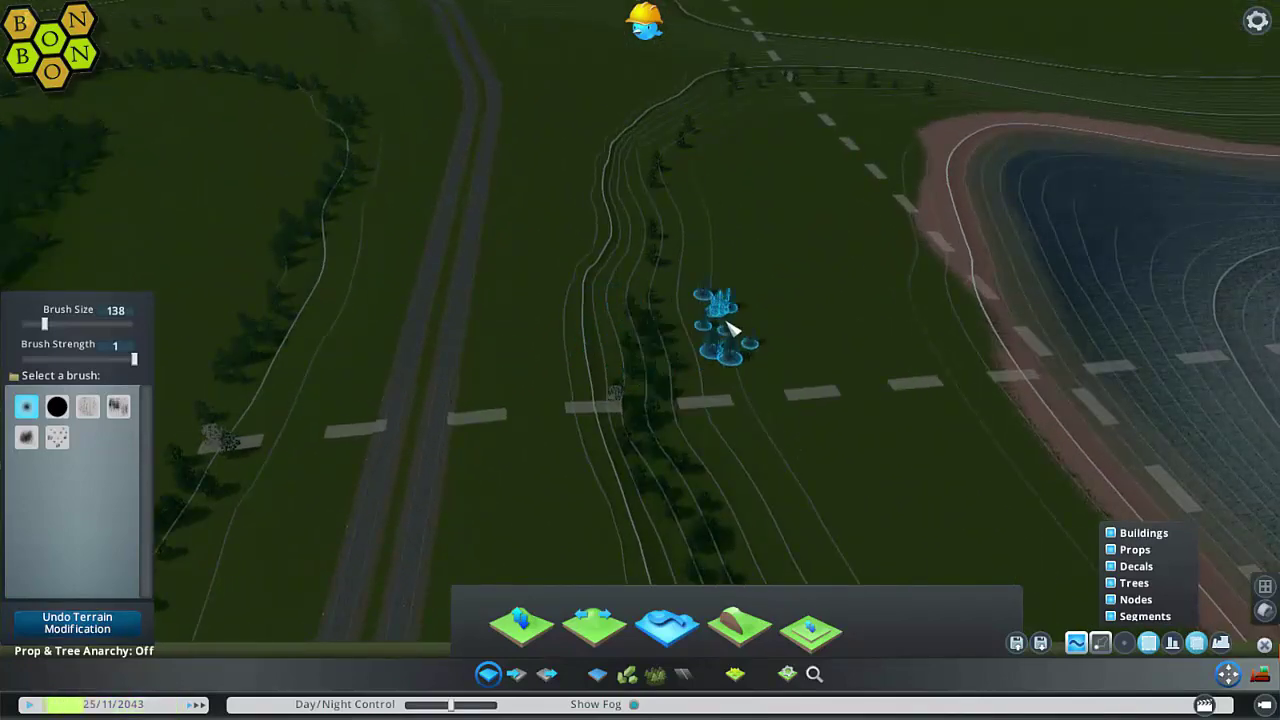
mouse_move(676, 248)
middle_mouse_down()
mouse_move(614, 529)
mouse_move(636, 355)
middle_mouse_up()
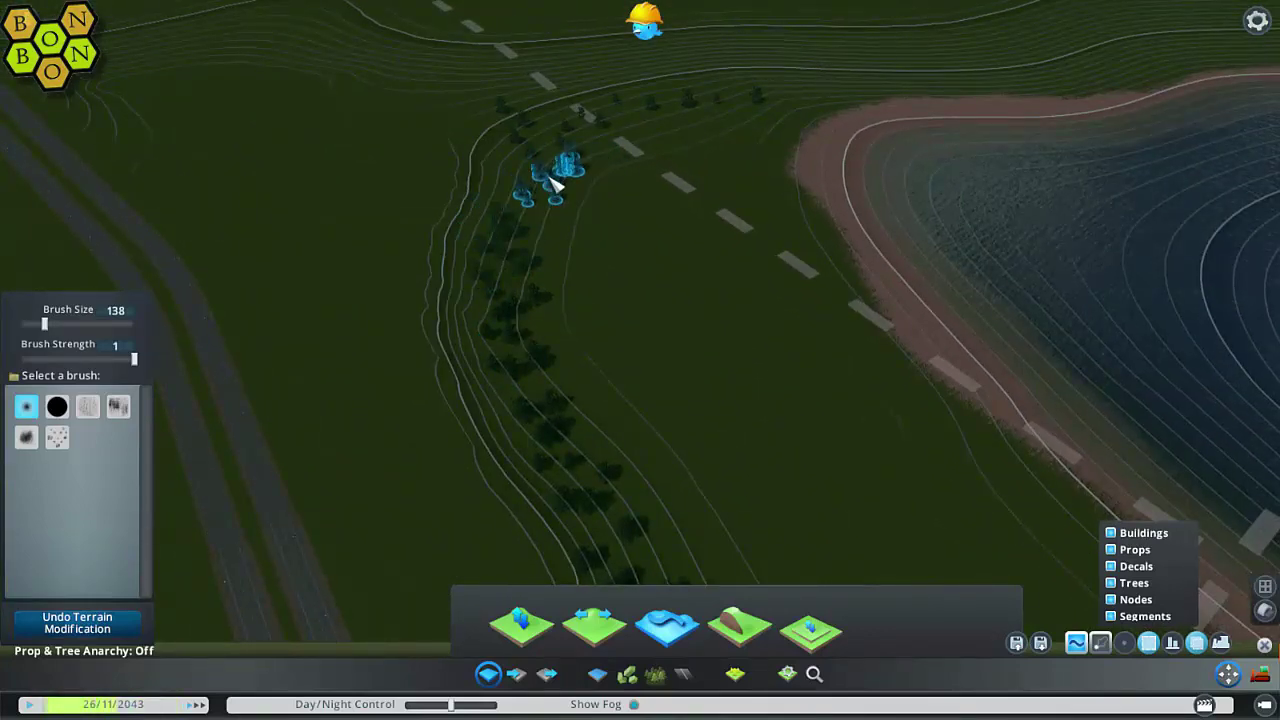
mouse_move(620, 145)
middle_mouse_down()
mouse_move(594, 251)
mouse_move(630, 540)
mouse_move(449, 366)
middle_mouse_up()
- Drag the cloned tree cluster into successive gaps along the lakeside hedgerow
left_click_drag(895, 258, 900, 380)
middle_click_drag(900, 380, 820, 229)
left_click_drag(820, 229, 757, 257)
middle_click_drag(757, 257, 614, 349)
left_click_drag(614, 349, 529, 246)
middle_click_drag(529, 246, 611, 290)
left_click_drag(611, 290, 546, 280)
- Drop the cloned trees into the next gap and shift them into line with the row
middle_click_drag(546, 280, 598, 343)
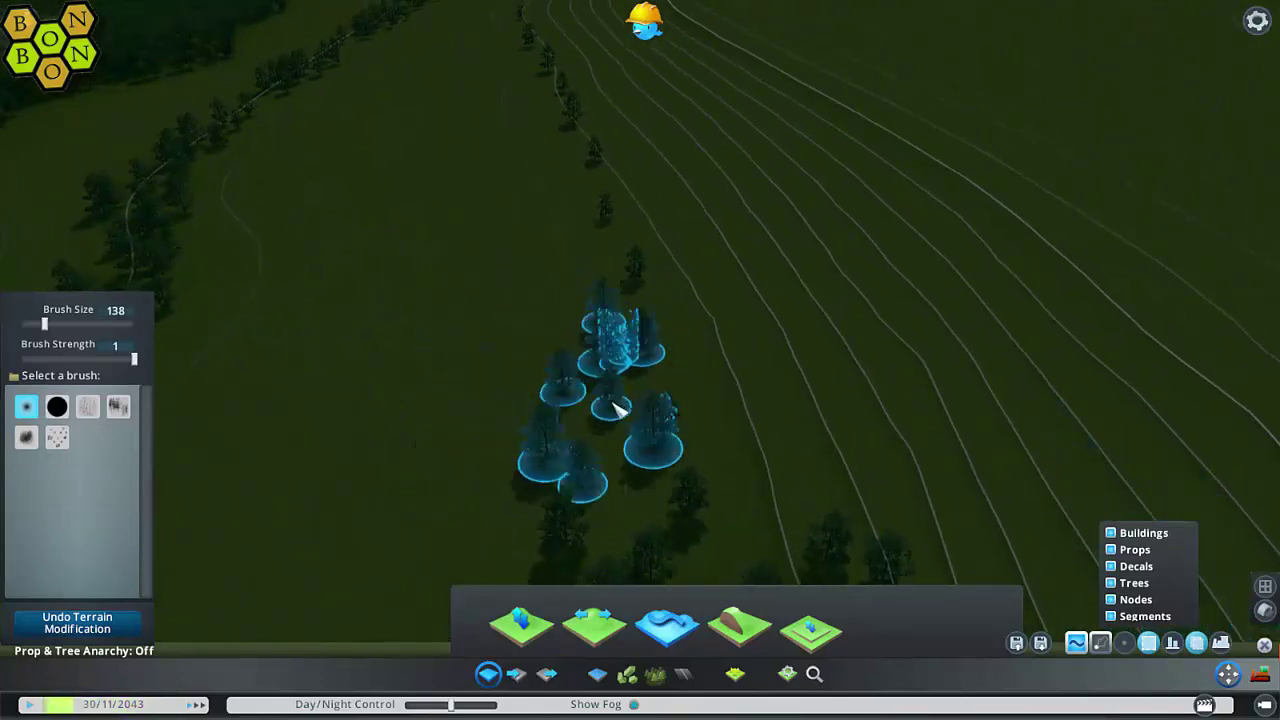
mouse_move(675, 413)
left_mouse_down()
mouse_move(337, 423)
mouse_move(195, 400)
mouse_move(737, 423)
mouse_move(750, 418)
mouse_move(688, 238)
left_mouse_up()
left_click_drag(617, 152, 409, 329)
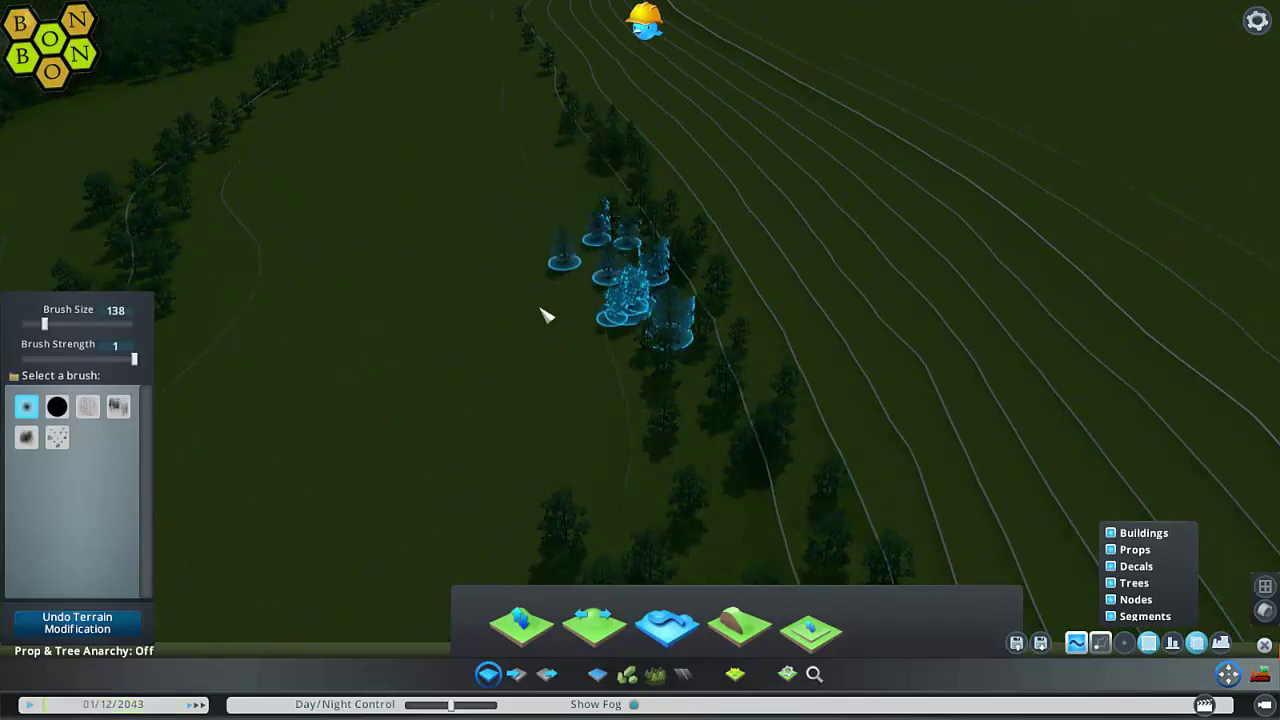
middle_click_drag(409, 329, 557, 400)
left_click_drag(557, 400, 791, 434)
middle_click_drag(791, 434, 742, 268)
left_click_drag(742, 268, 950, 310)
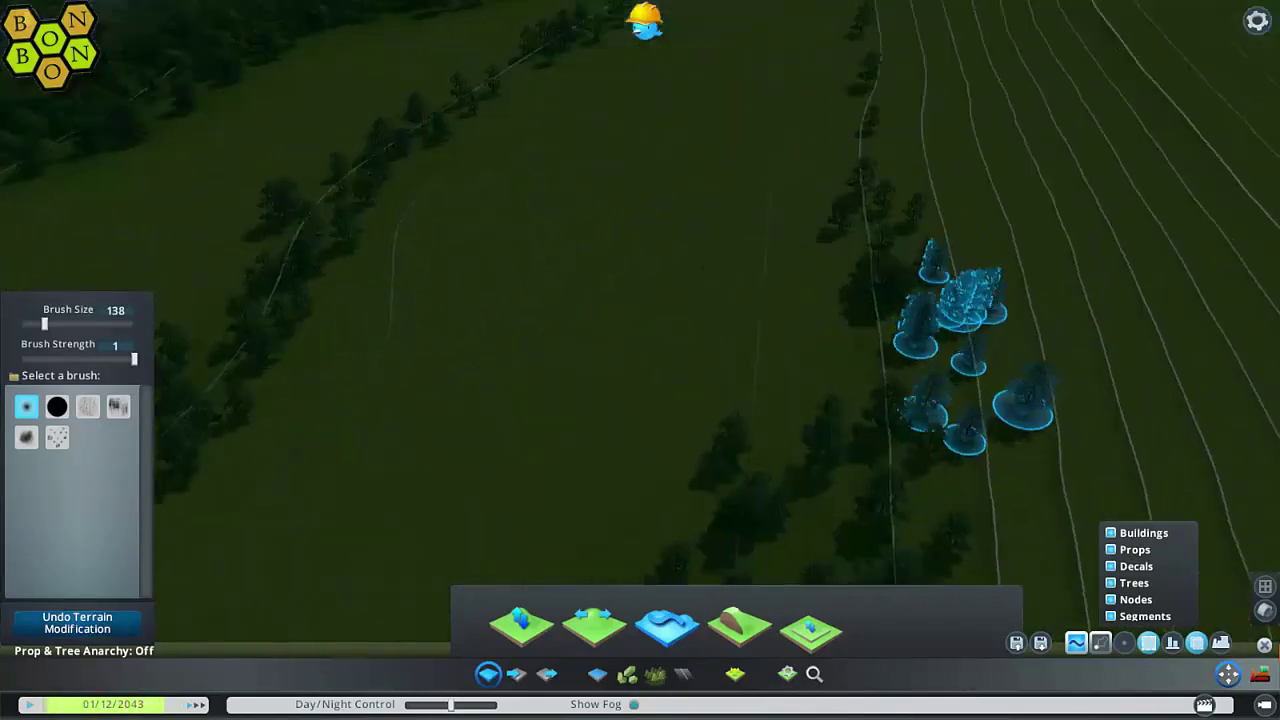
middle_click_drag(950, 310, 698, 334)
- Carry the cloned cluster further down the hedgerow into the remaining gaps, viewed from straight above
left_click_drag(742, 130, 829, 337)
middle_click_drag(829, 337, 652, 342)
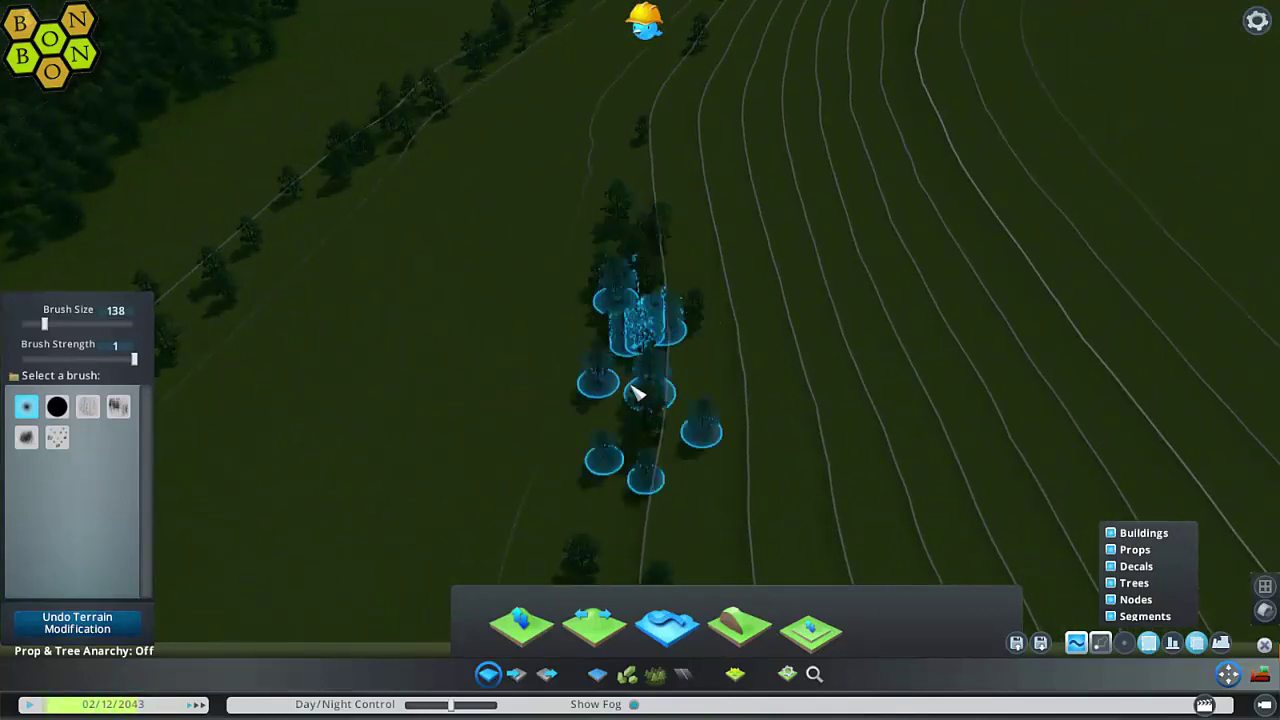
left_click_drag(632, 422, 686, 423)
middle_click_drag(686, 423, 633, 348)
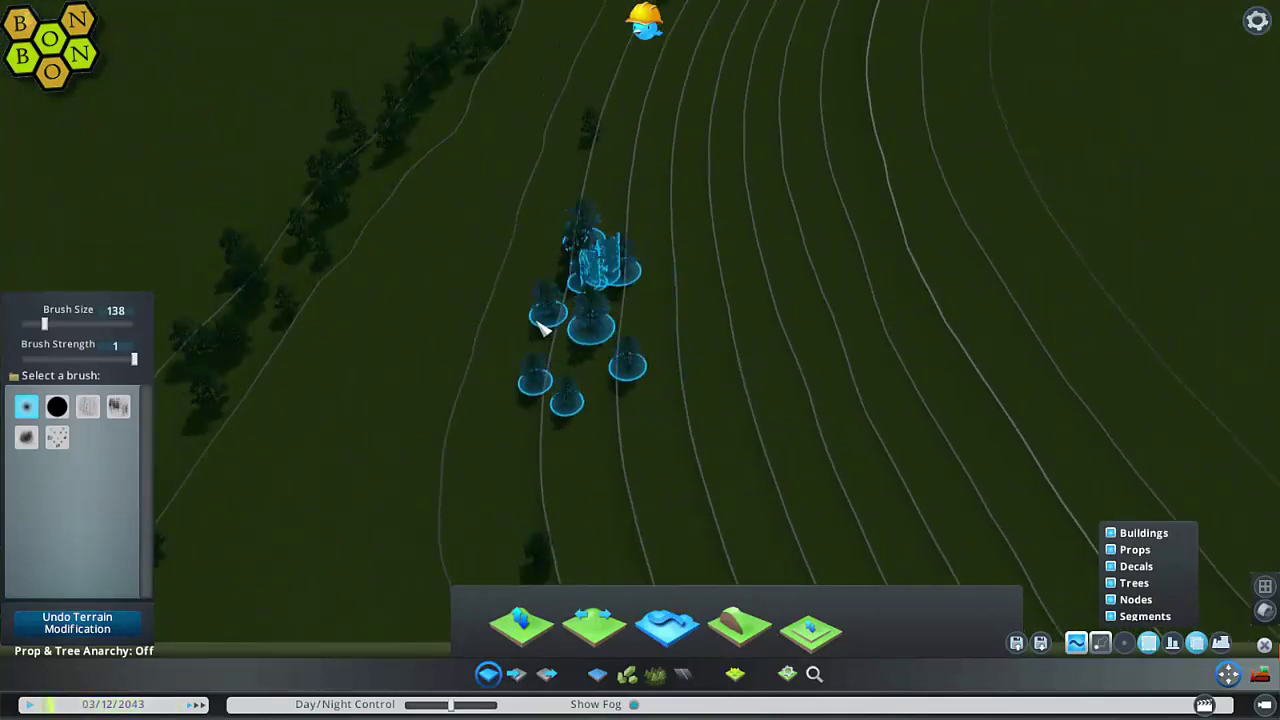
left_click_drag(537, 330, 551, 409)
middle_click_drag(551, 409, 652, 350)
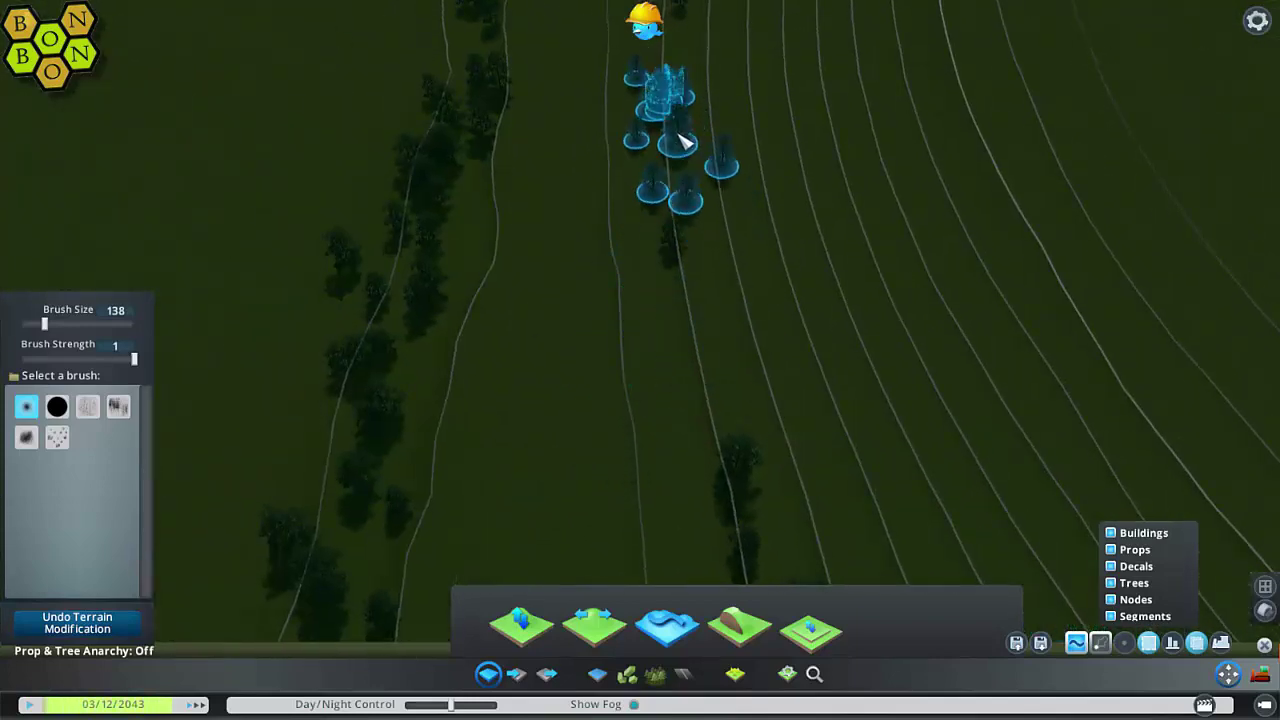
middle_click_drag(686, 135, 650, 297)
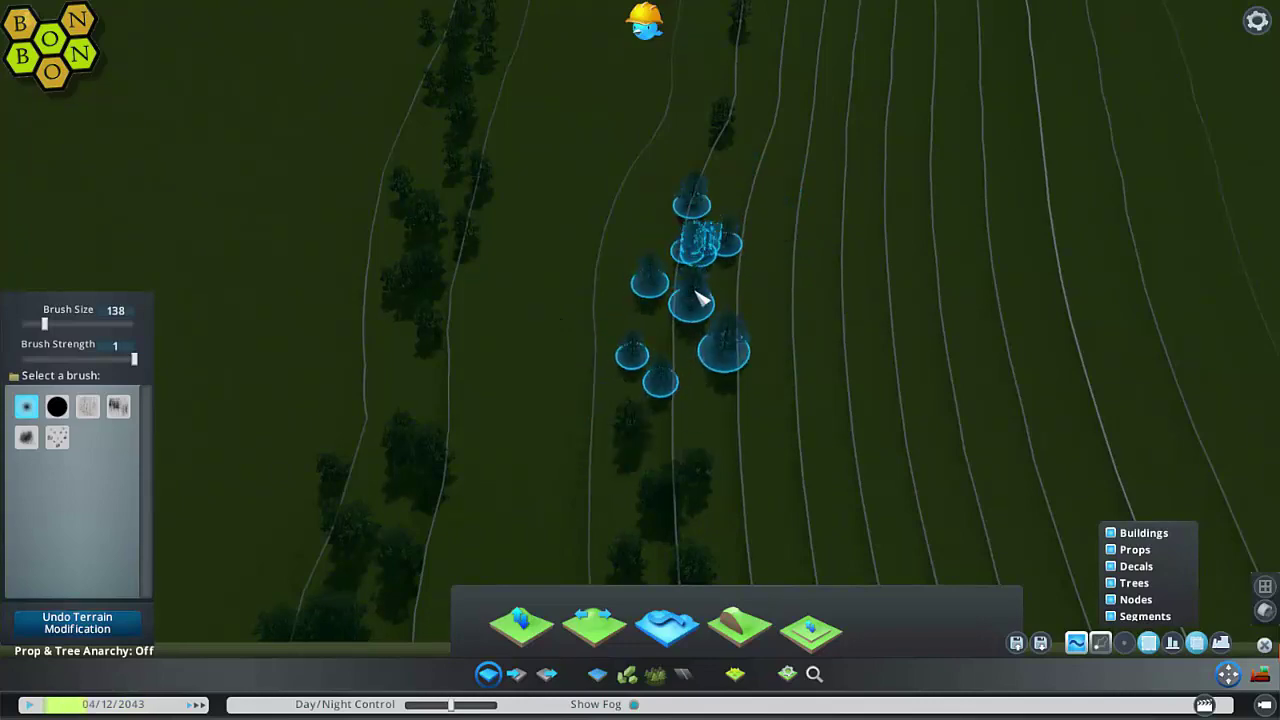
middle_click_drag(748, 107, 690, 355)
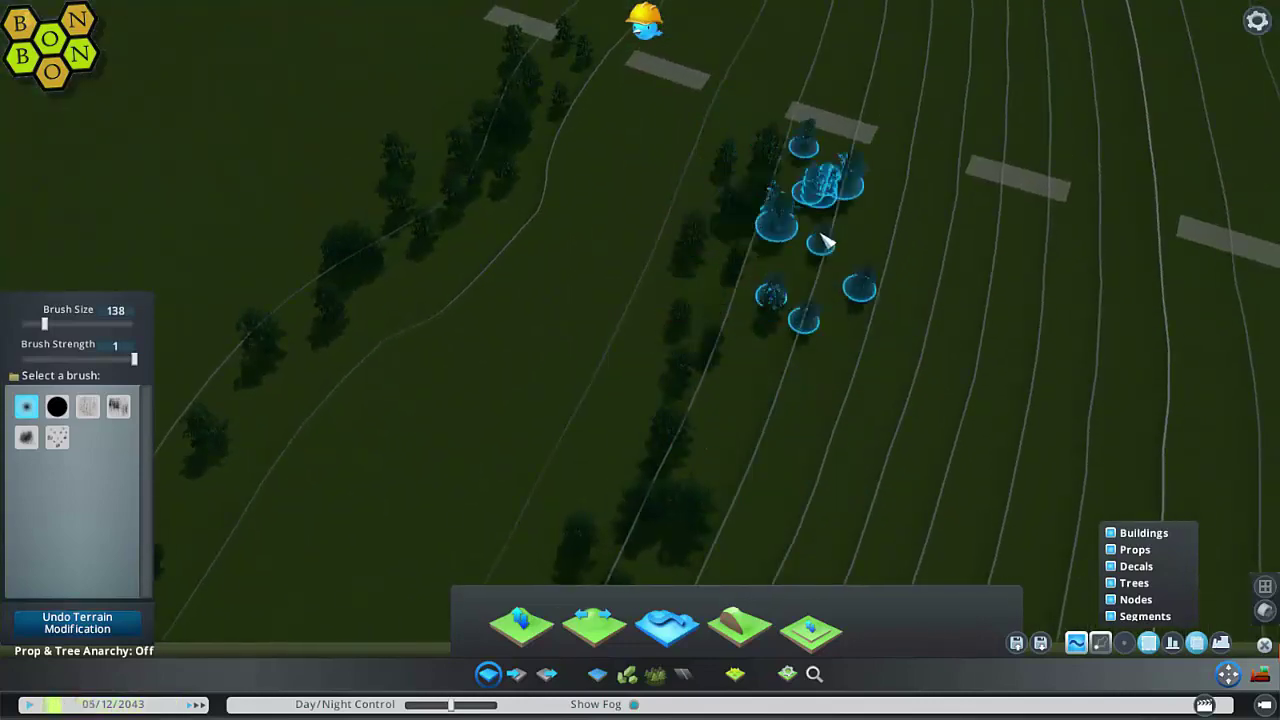
left_click_drag(810, 314, 660, 347)
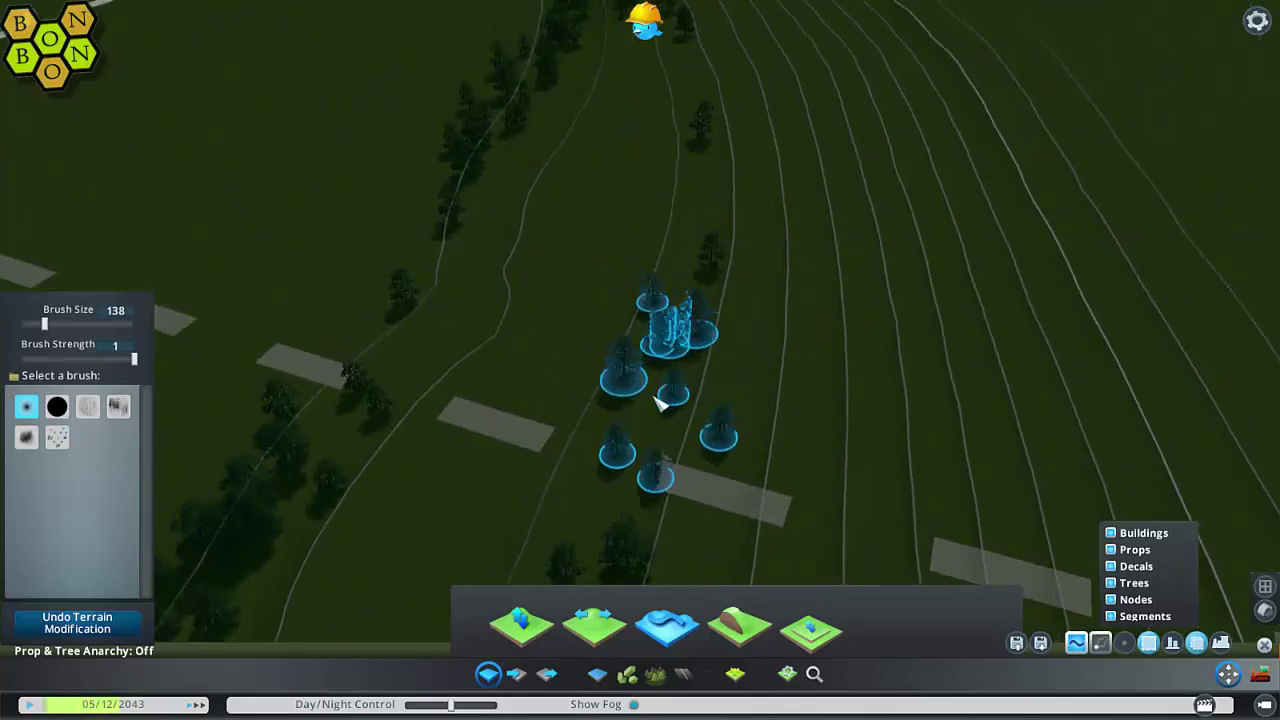
middle_click_drag(688, 218, 718, 240)
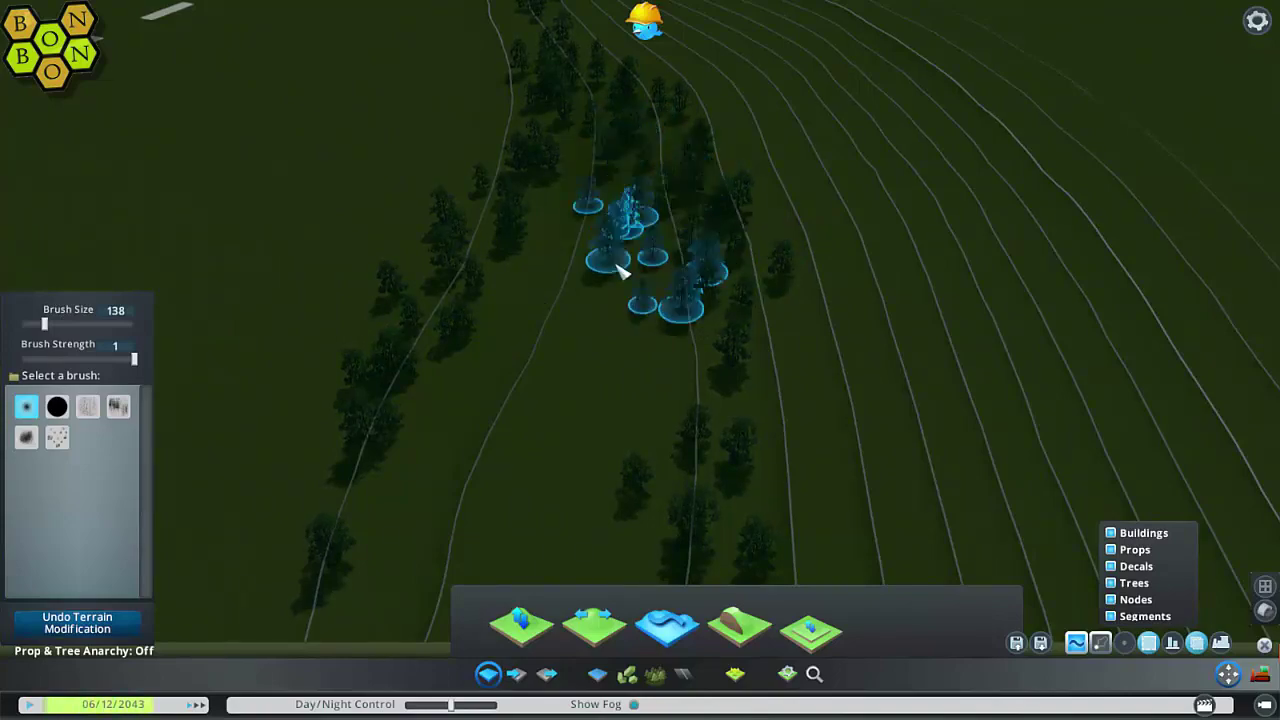
- Zoom out over the lake side, hide the interface, and drop cloned trees into the last gap
scroll(598, 275, "down", 10)
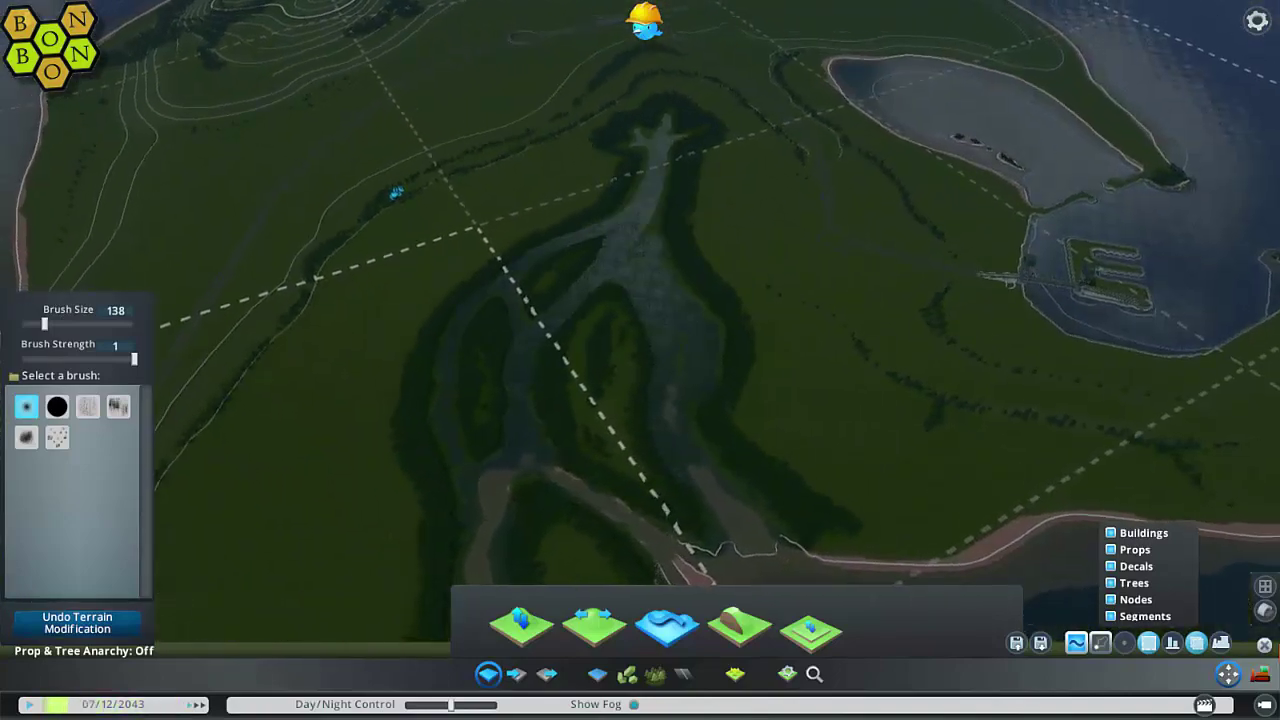
middle_click_drag(396, 192, 870, 555)
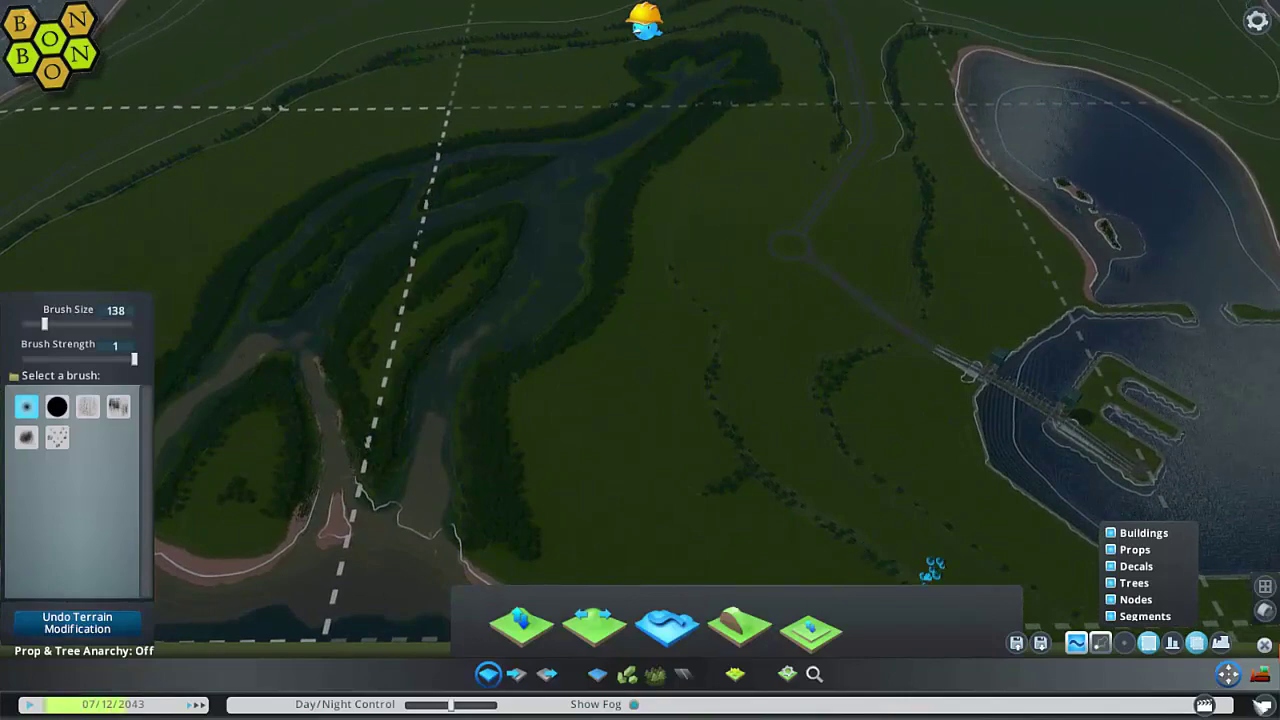
key("Tab")
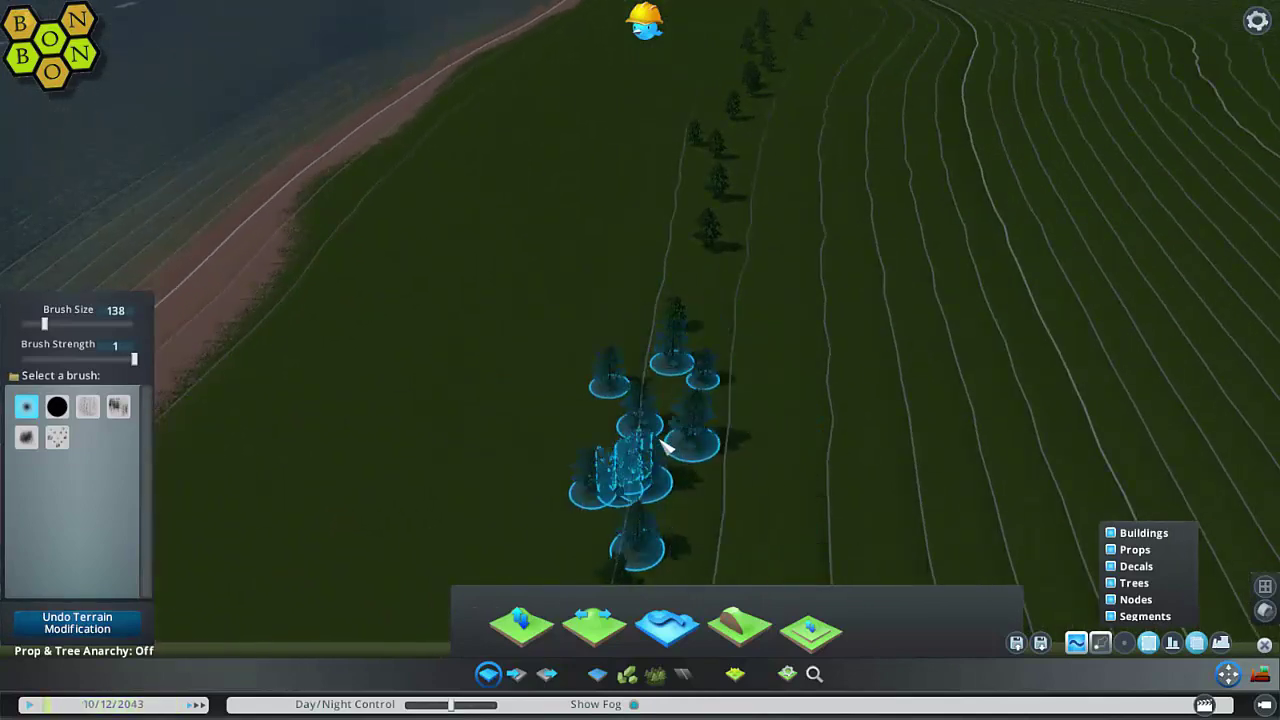
left_click_drag(676, 441, 722, 273)
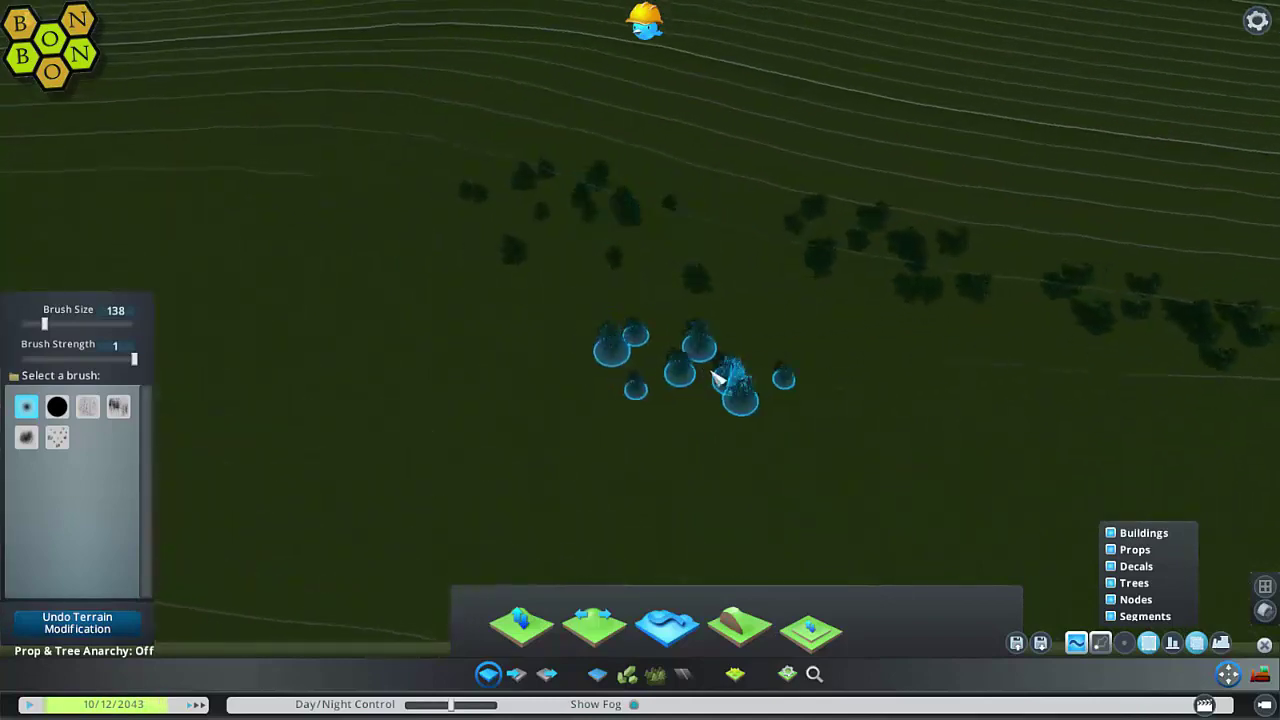
left_click(750, 222)
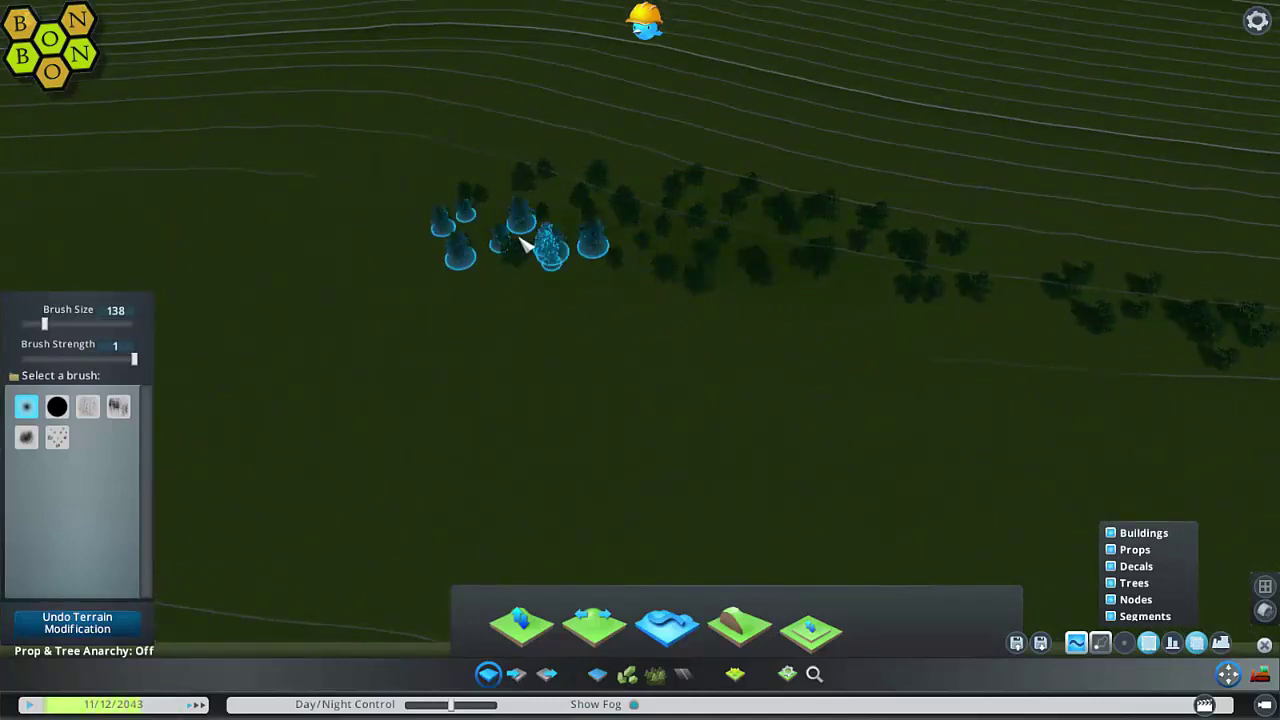
- Turn the view and zoom out to the whole island, then back in
mouse_move(450, 268)
middle_mouse_down()
mouse_move(471, 243)
mouse_move(709, 251)
middle_mouse_up()
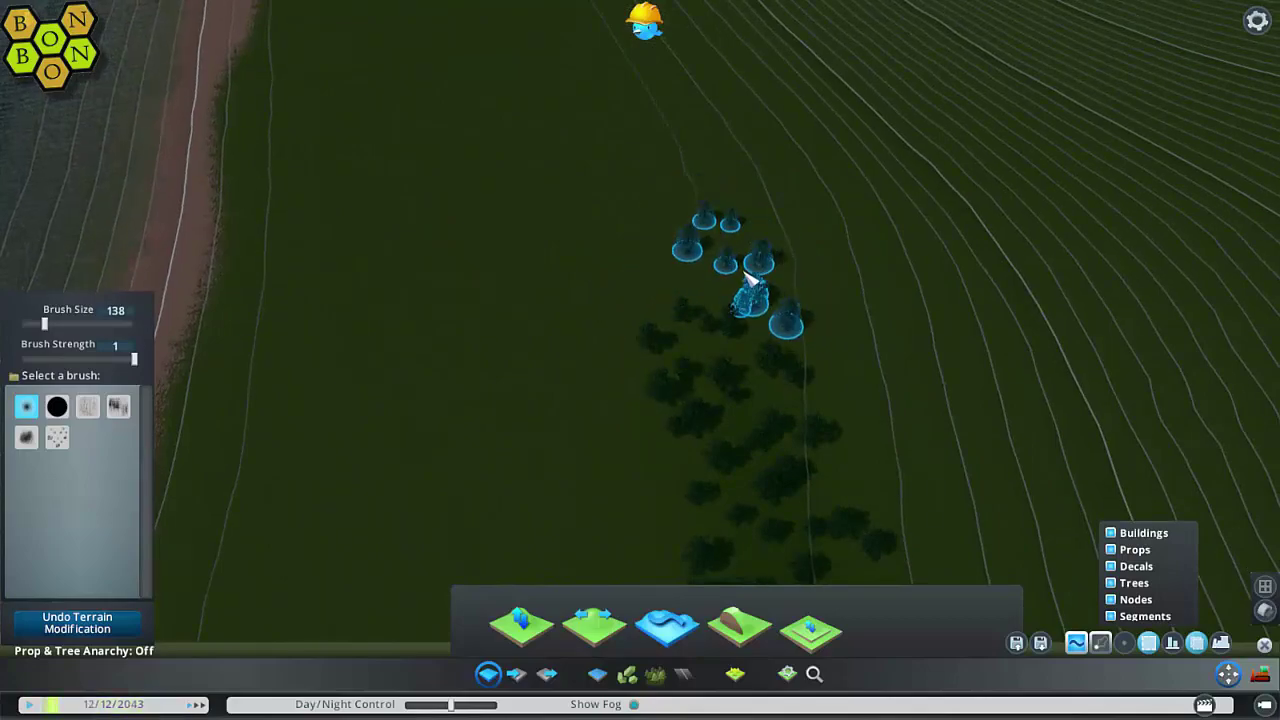
scroll(748, 278, "down", 10)
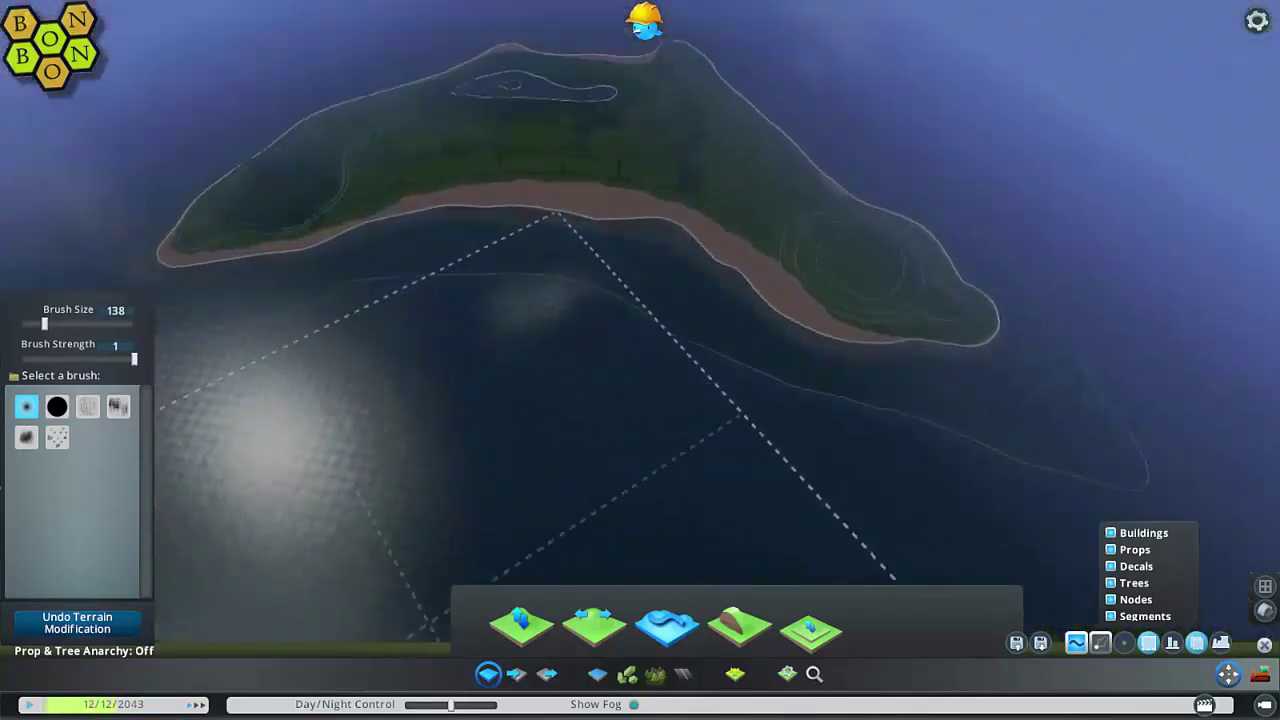
scroll(640, 300, "up", 10)
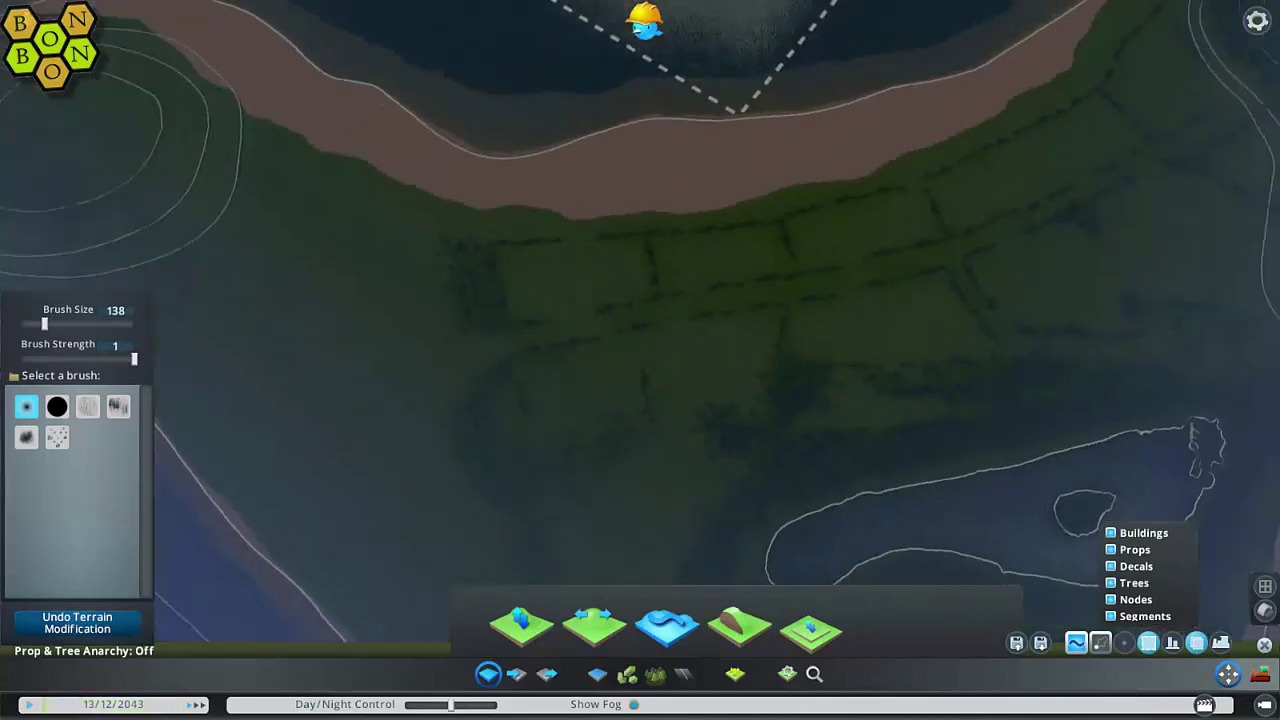
- Pick up the horizontal tree row with Move It and rotate it to run straight up the field
middle_click_drag(1168, 560, 1168, 652)
key("Escape")
left_click(1228, 673)
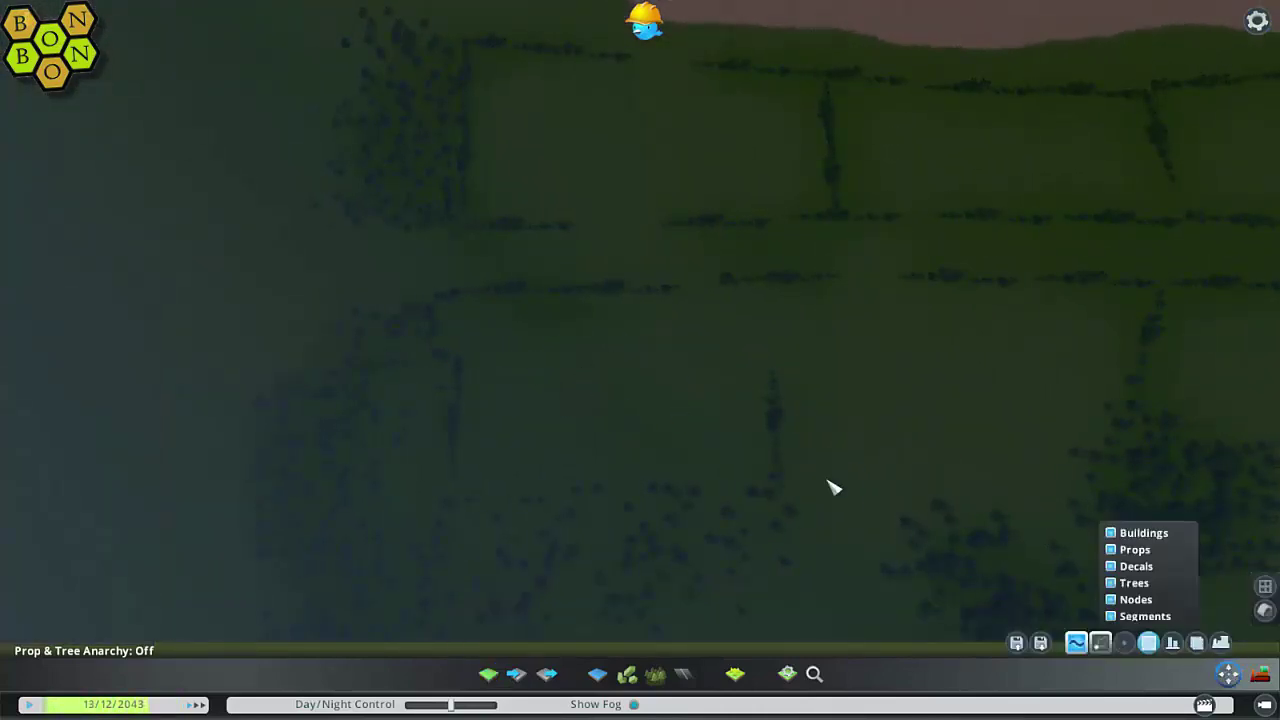
left_click(650, 310)
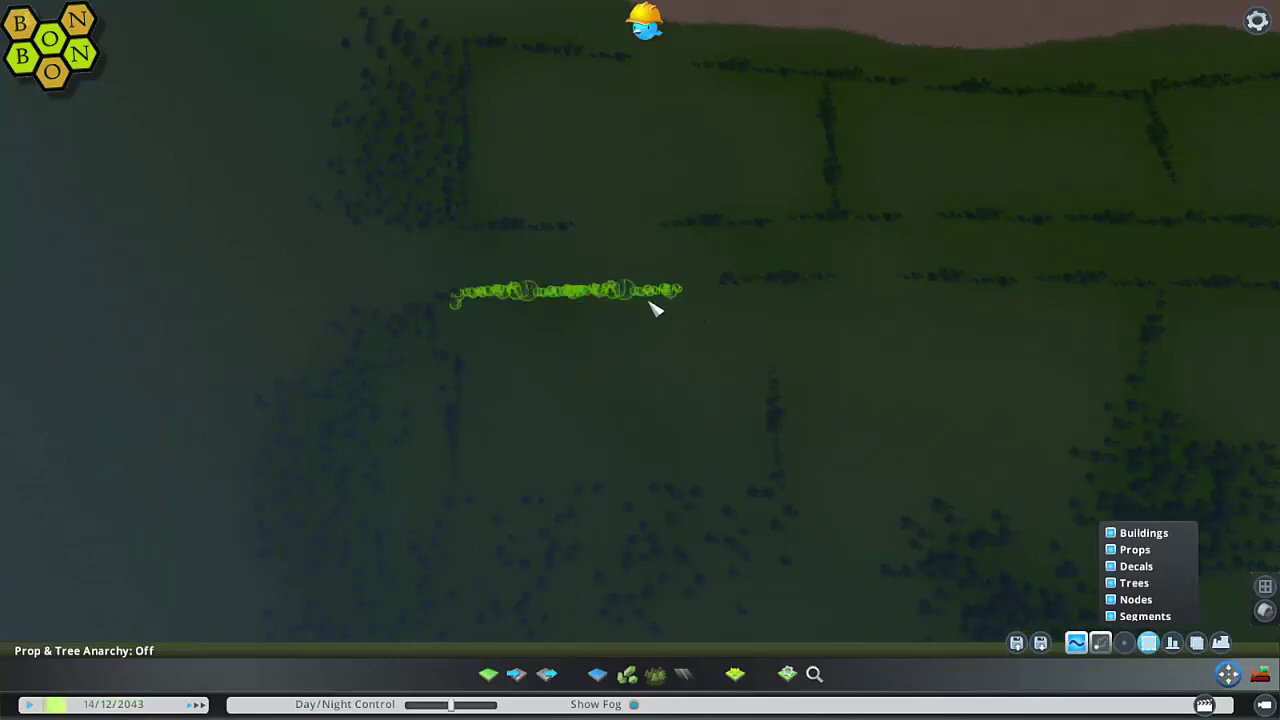
middle_click_drag(635, 265, 645, 340)
scroll(645, 358, "up", 5)
right_click_drag(645, 358, 610, 365)
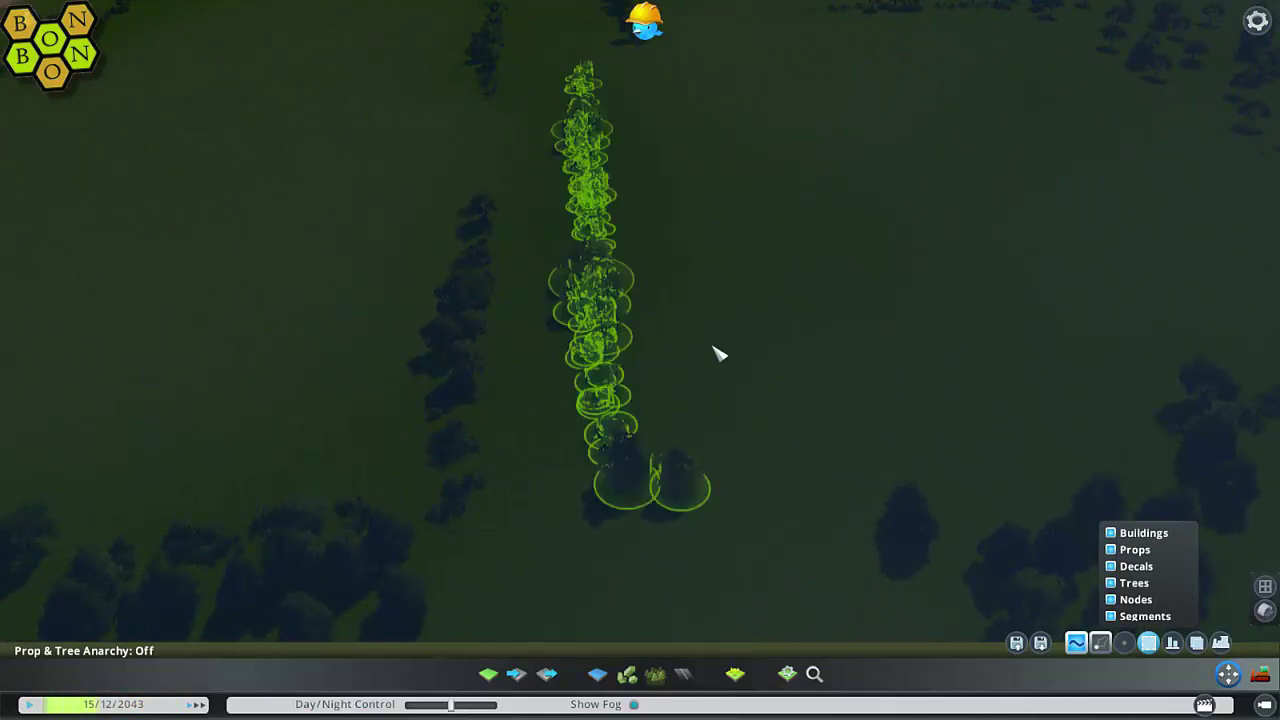
left_click(686, 675)
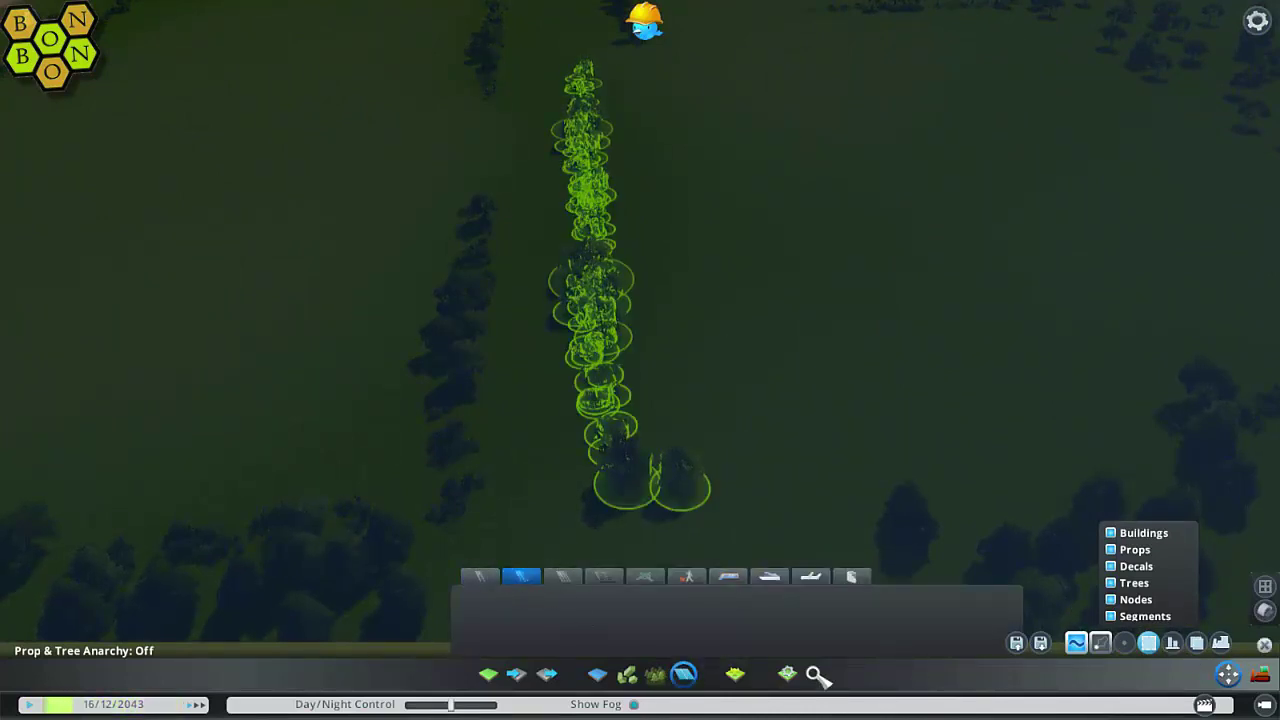
- Search the assets for 'ROAD' and choose the pedestrian gravel road
left_click(813, 670)
type("DIRT")
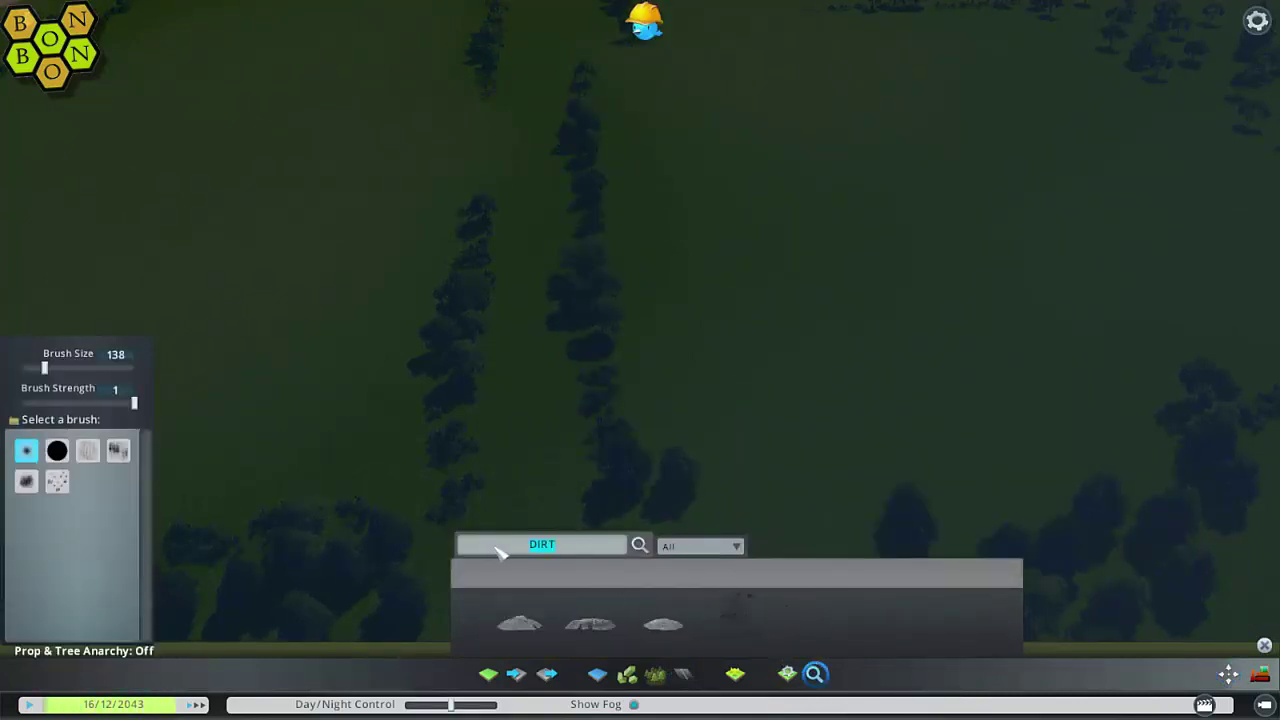
type("R")
key("BackSpace")
key("BackSpace")
type("ROAD")
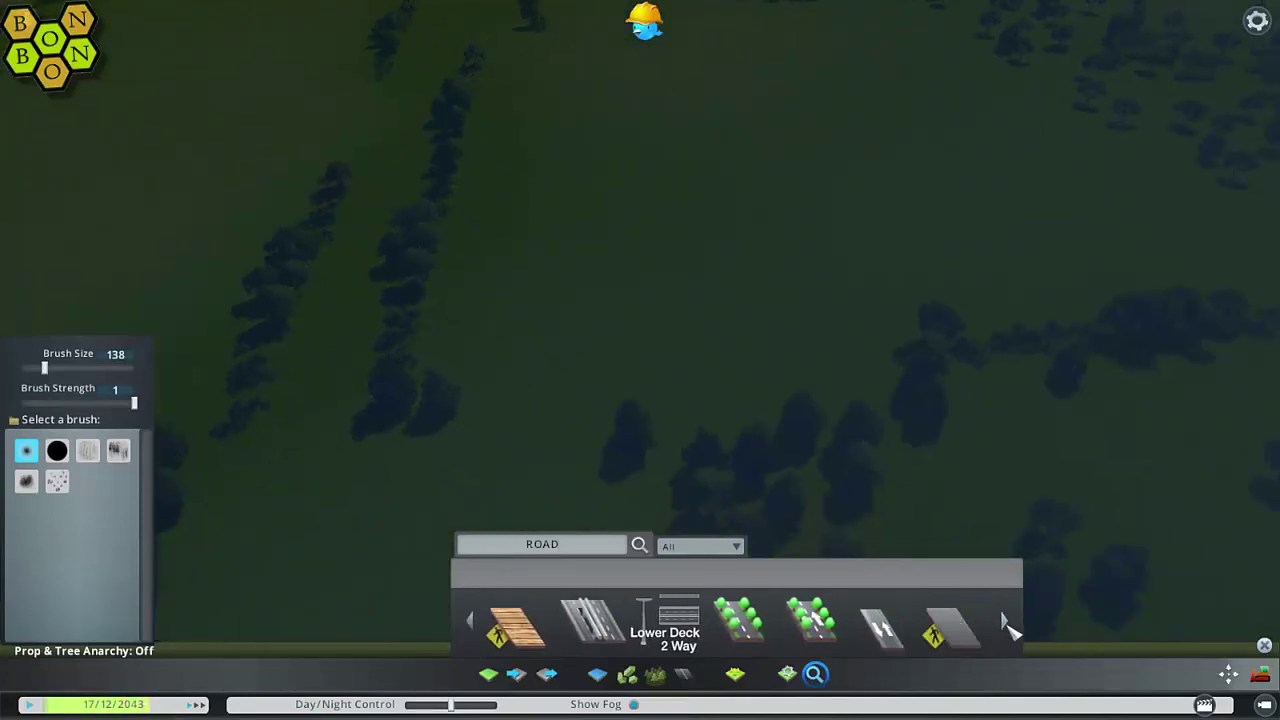
left_click(950, 628)
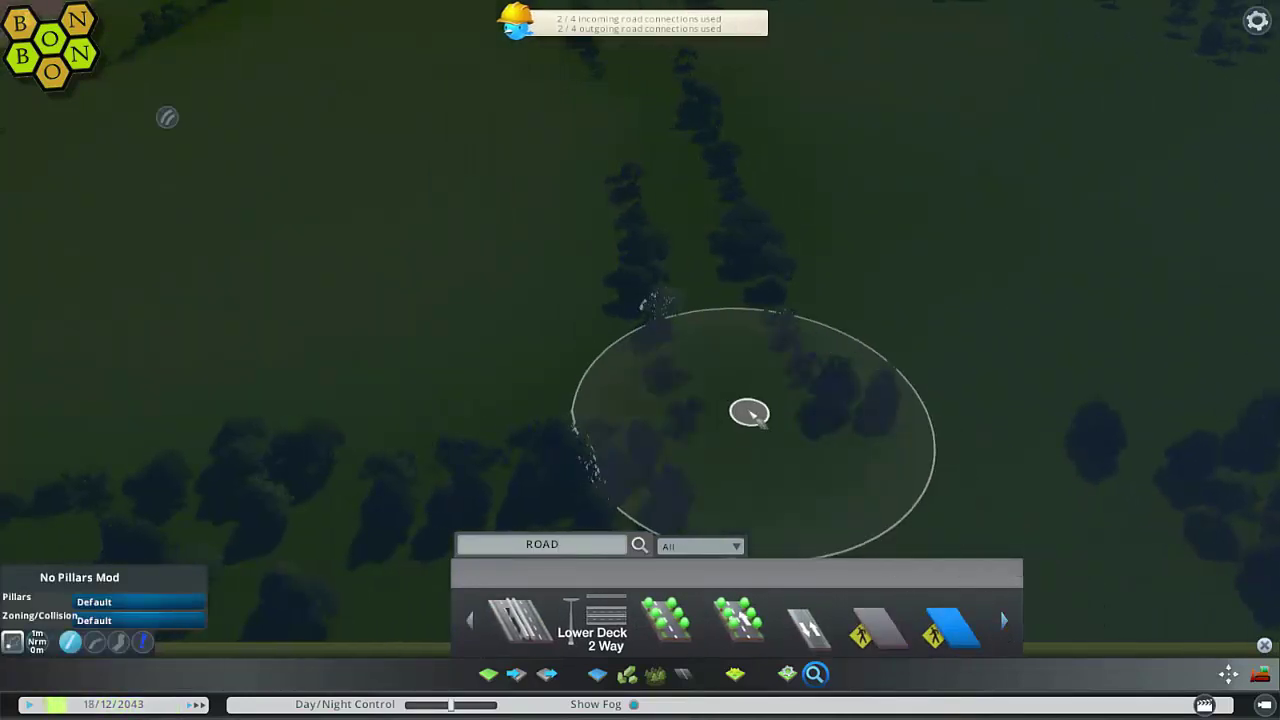
scroll(728, 385, "up", 5)
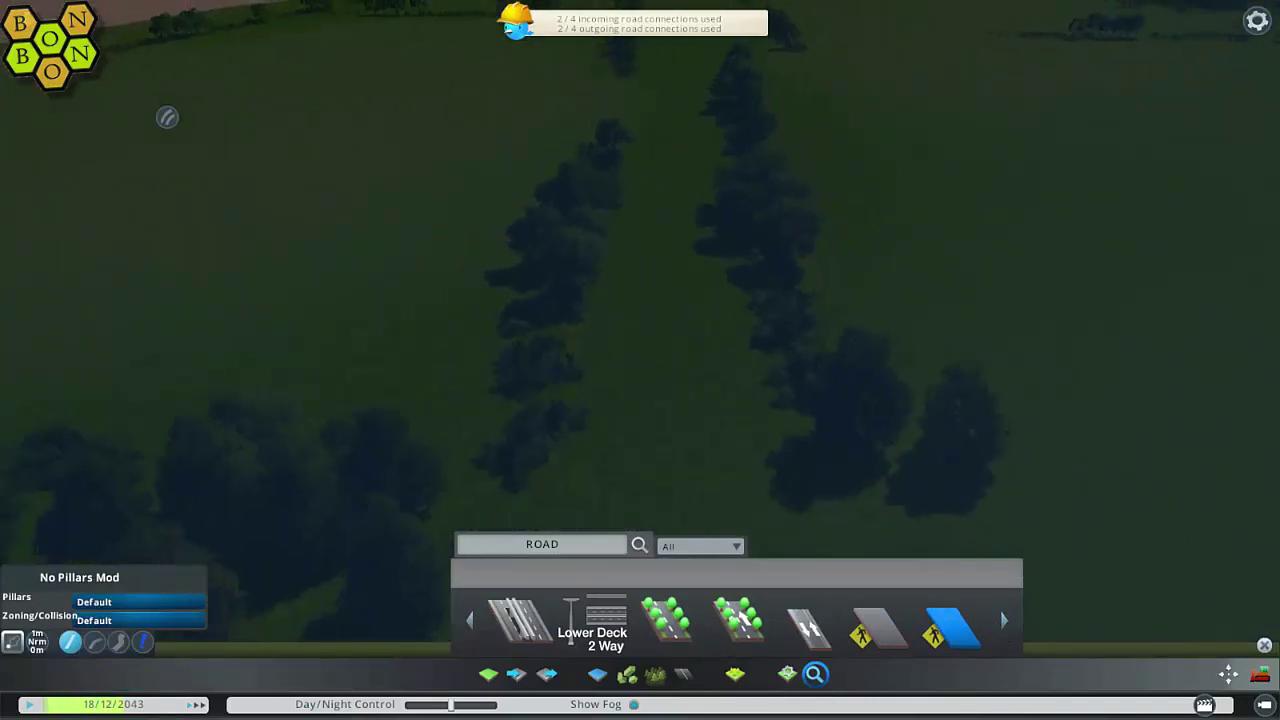
- Switch to Move It and shift the first tree line sideways into its hedgerow row
key("m")
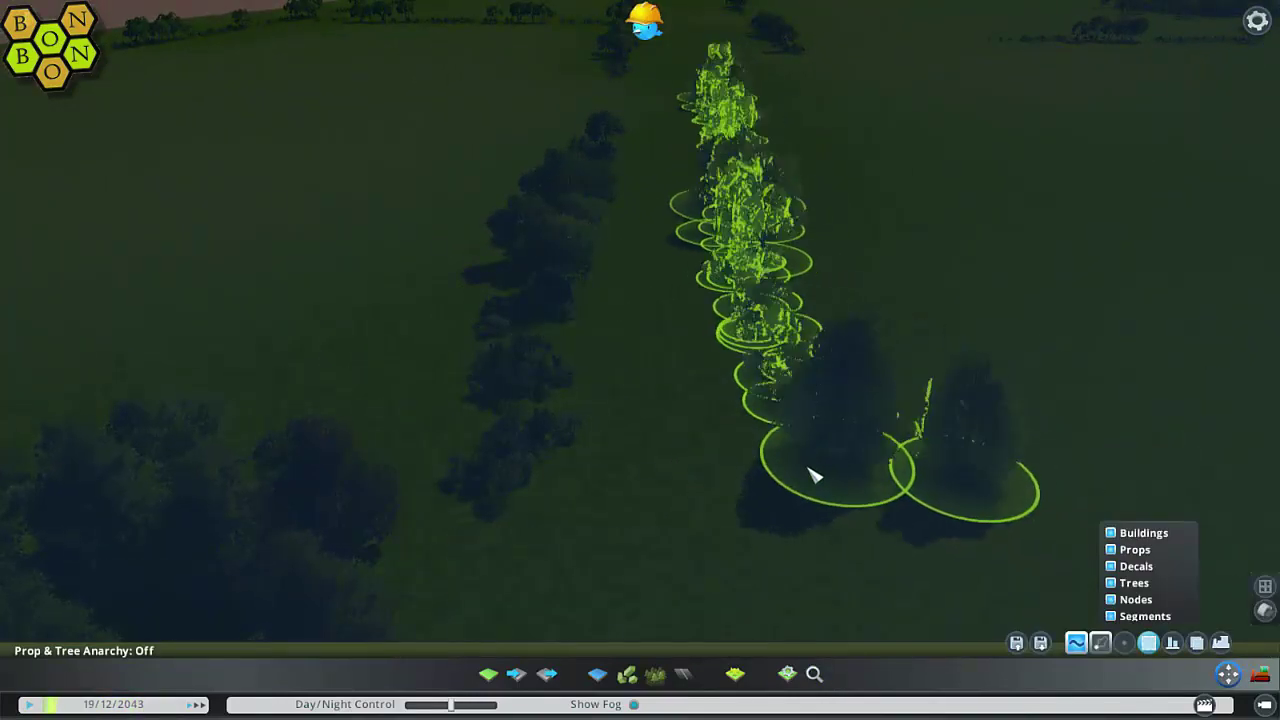
scroll(812, 476, "down", 5)
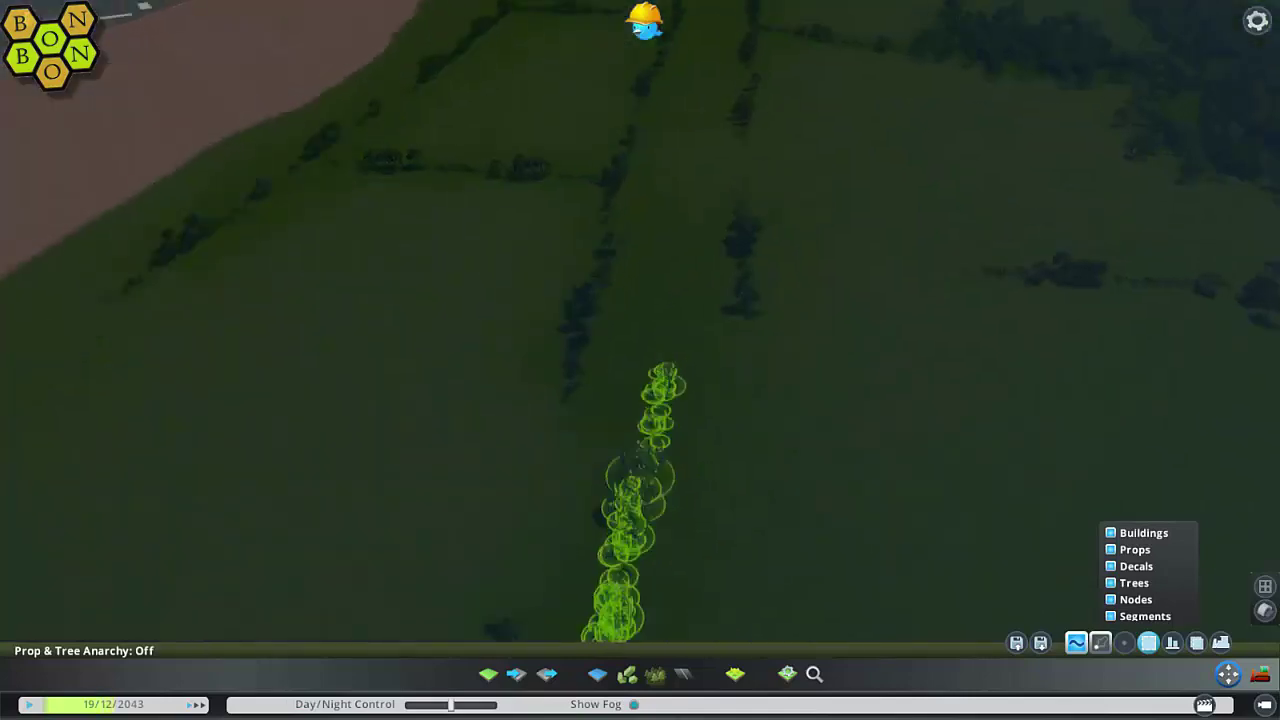
middle_click_drag(688, 199, 688, 199)
left_click_drag(688, 199, 766, 451)
middle_click_drag(766, 451, 751, 343)
left_click_drag(777, 371, 630, 273)
middle_click_drag(630, 273, 667, 326)
- Select the next two tree rows and shift them sideways to narrow the track
left_click_drag(584, 131, 703, 503)
key("s")
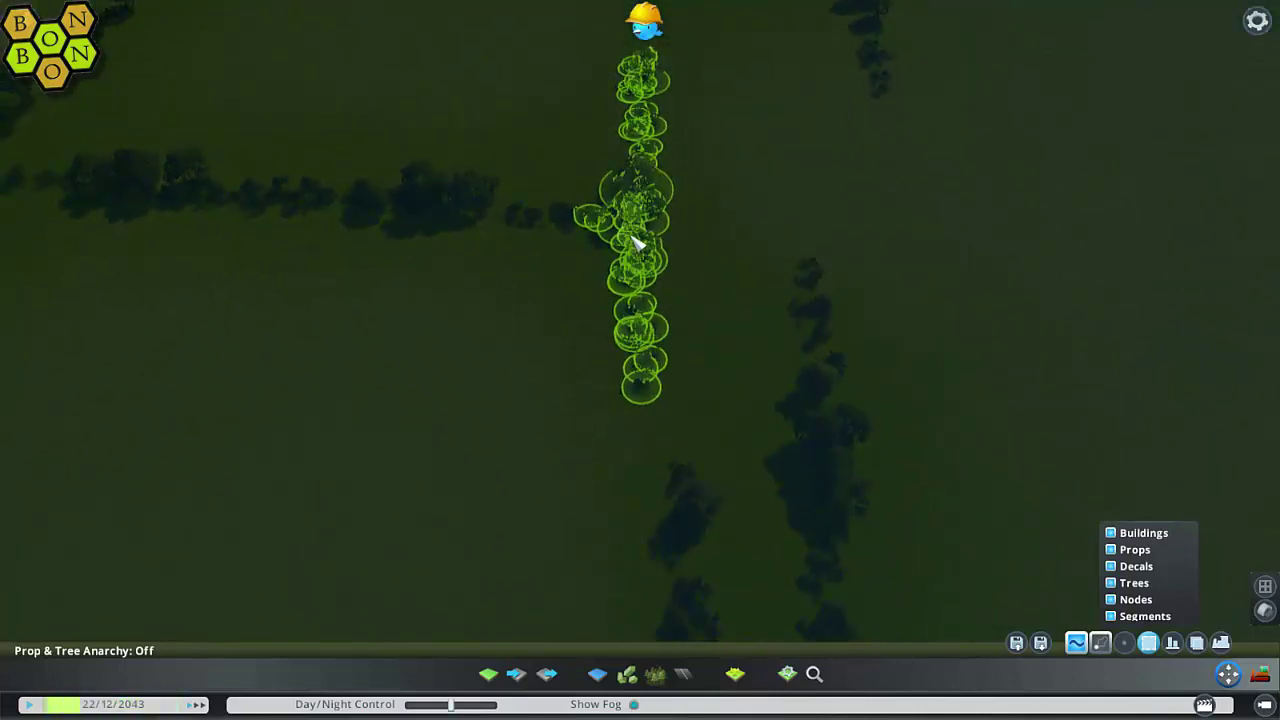
left_click_drag(640, 243, 680, 243)
key("w")
key("d")
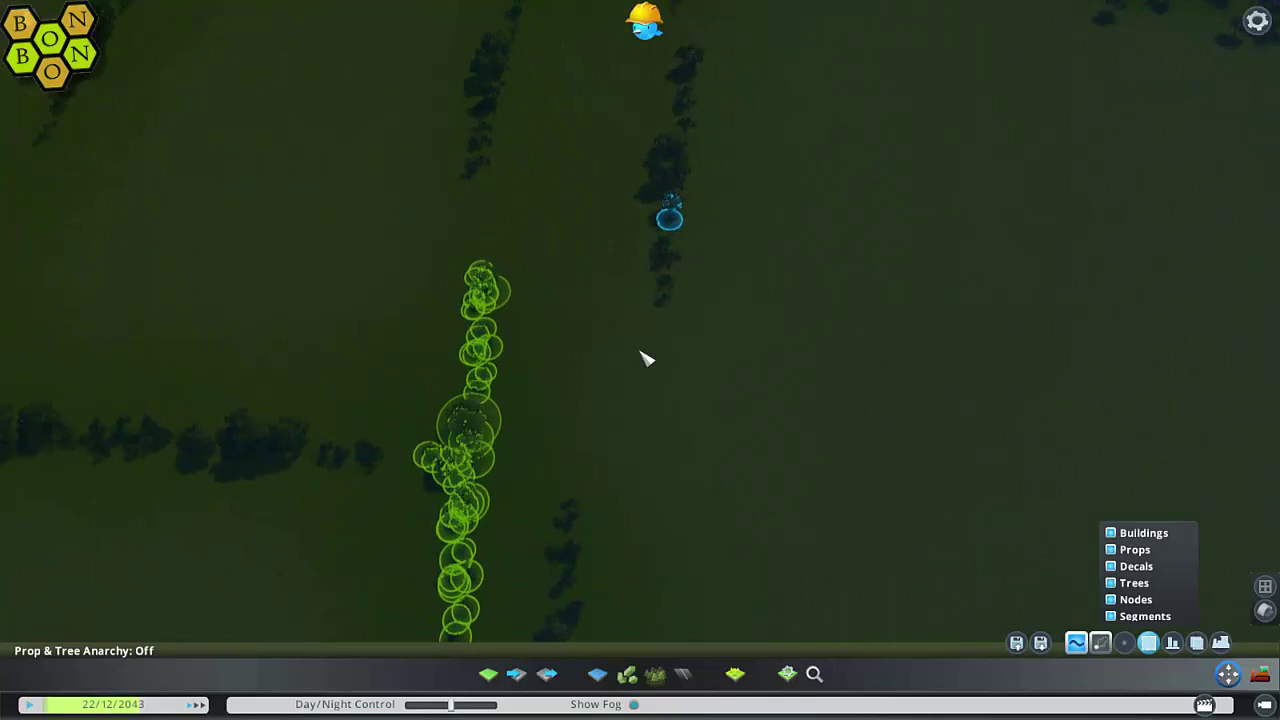
key("w")
left_click_drag(620, 103, 751, 437)
left_click_drag(645, 279, 549, 267)
scroll(555, 270, "down", 2)
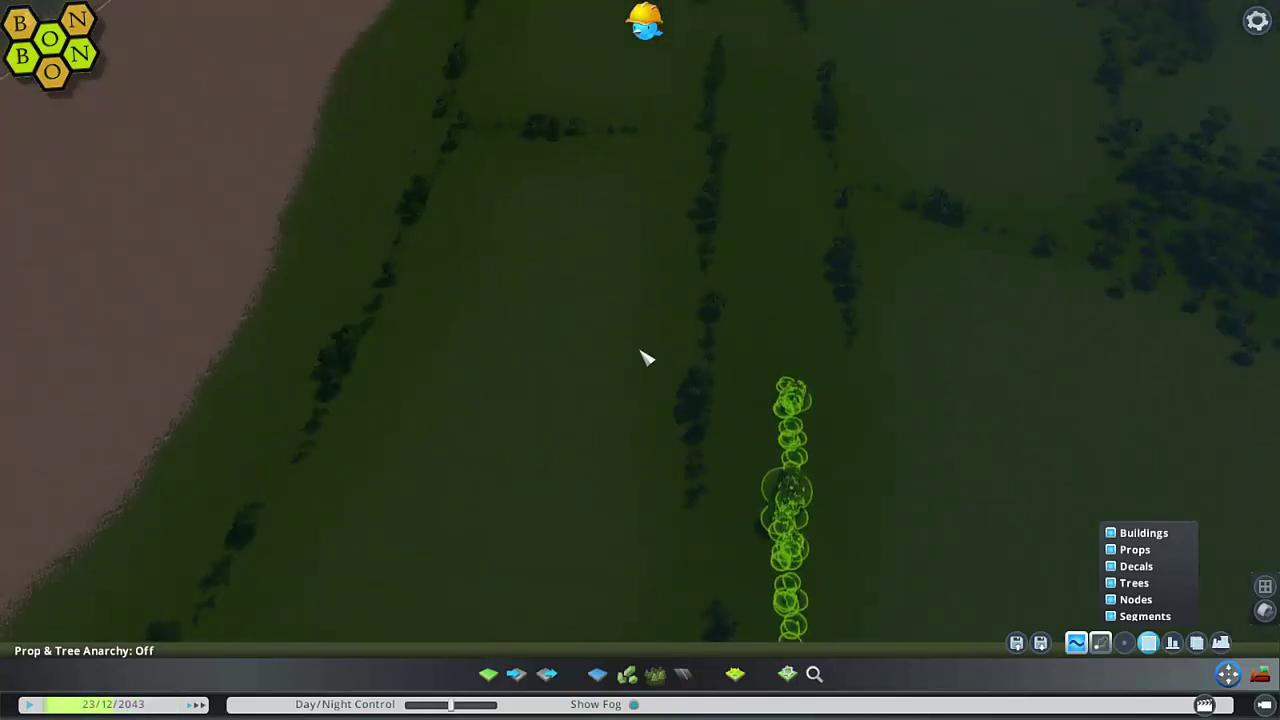
- Shift the neighbouring tree row and the next tree column to the right
left_click_drag(676, 279, 731, 480)
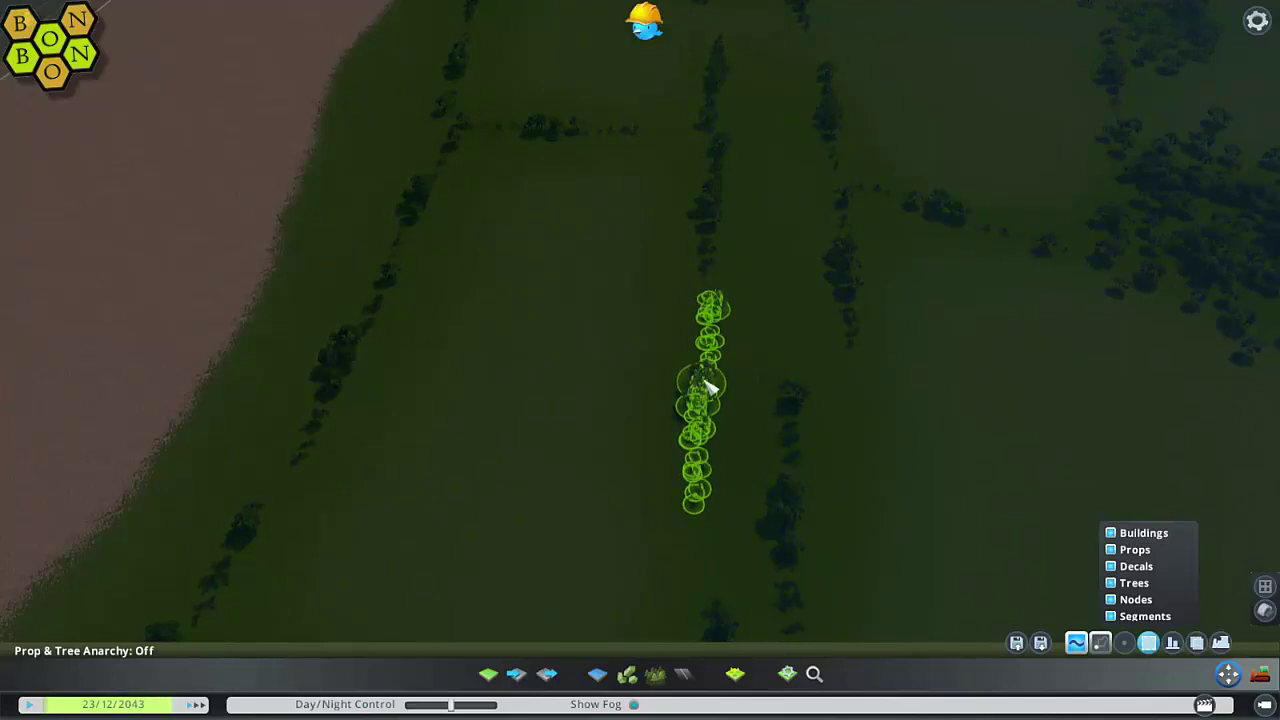
left_click_drag(708, 388, 740, 395)
scroll(643, 363, "up", 2)
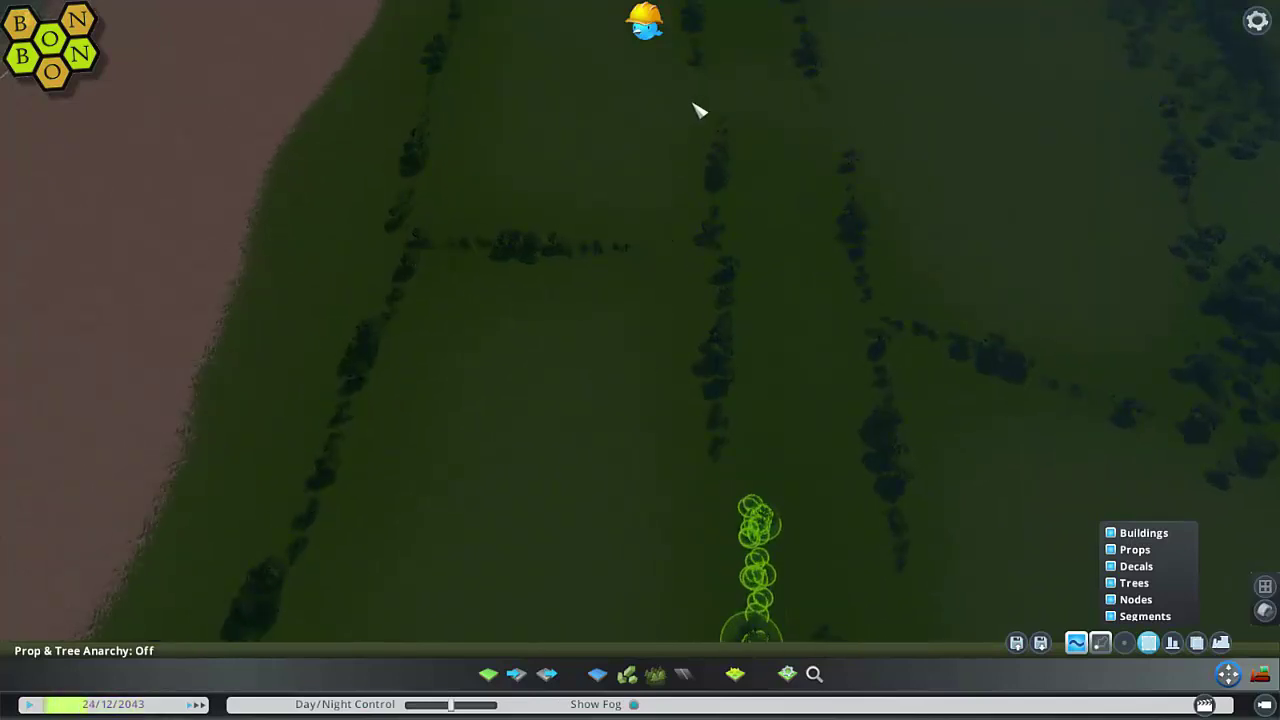
left_click_drag(693, 105, 790, 487)
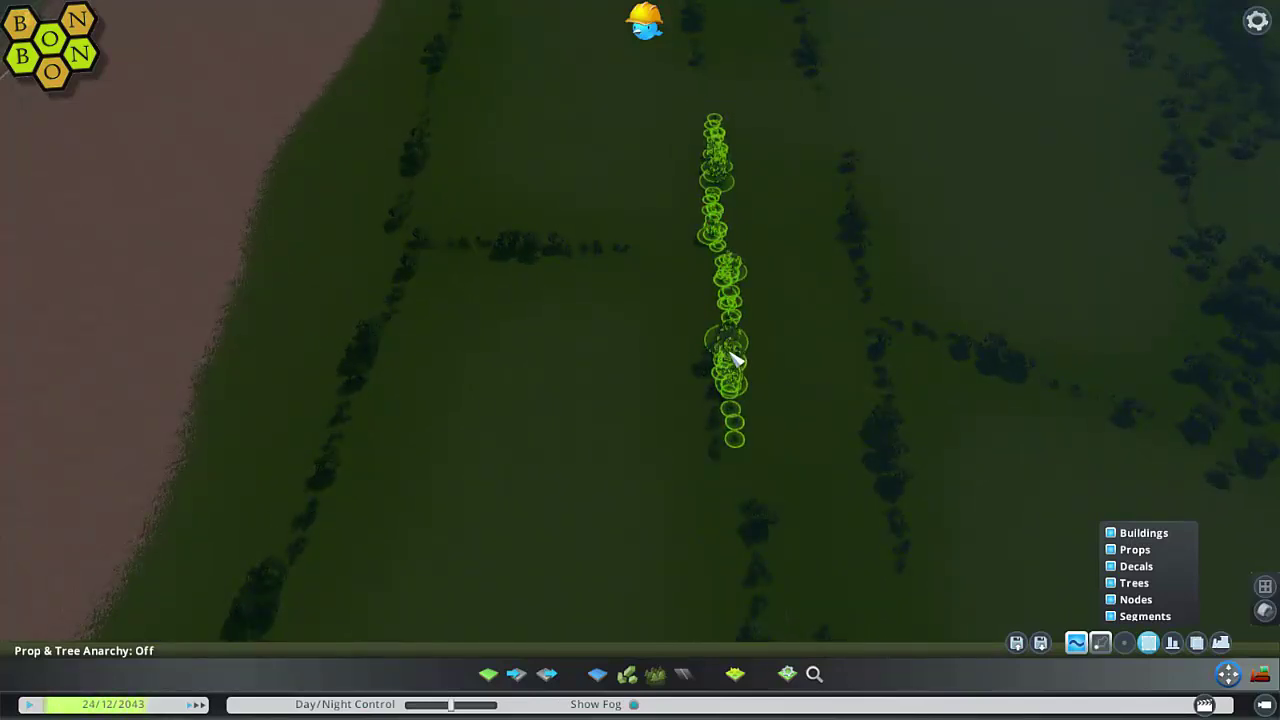
left_click_drag(675, 106, 780, 471)
left_click_drag(737, 306, 775, 310)
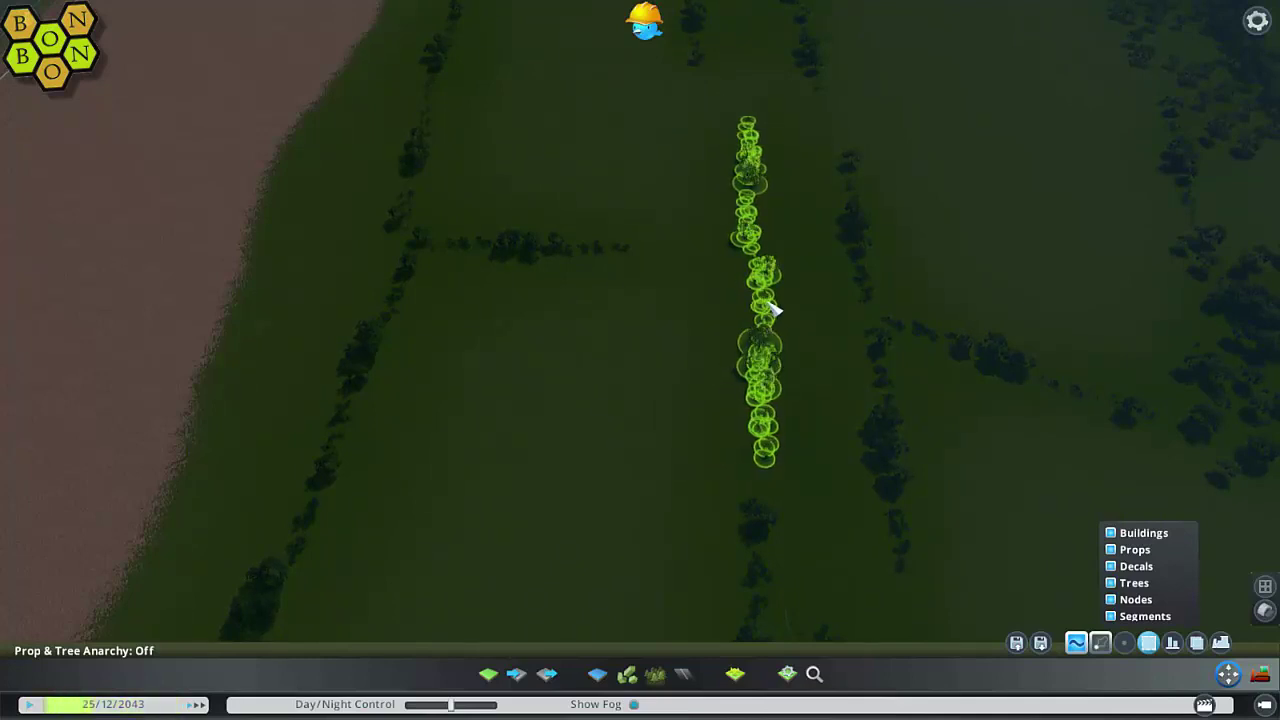
left_click(815, 140)
- Pan along the fields, move further tree lines left and angle another column
key("d")
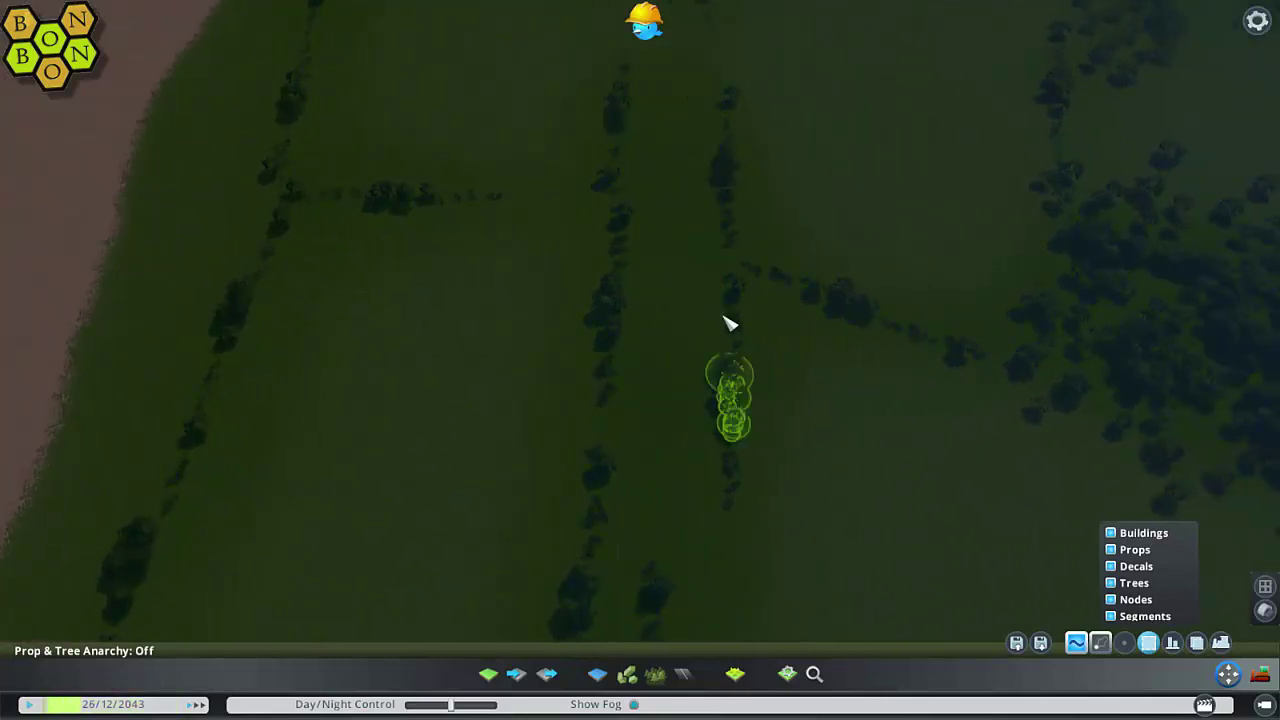
key("d")
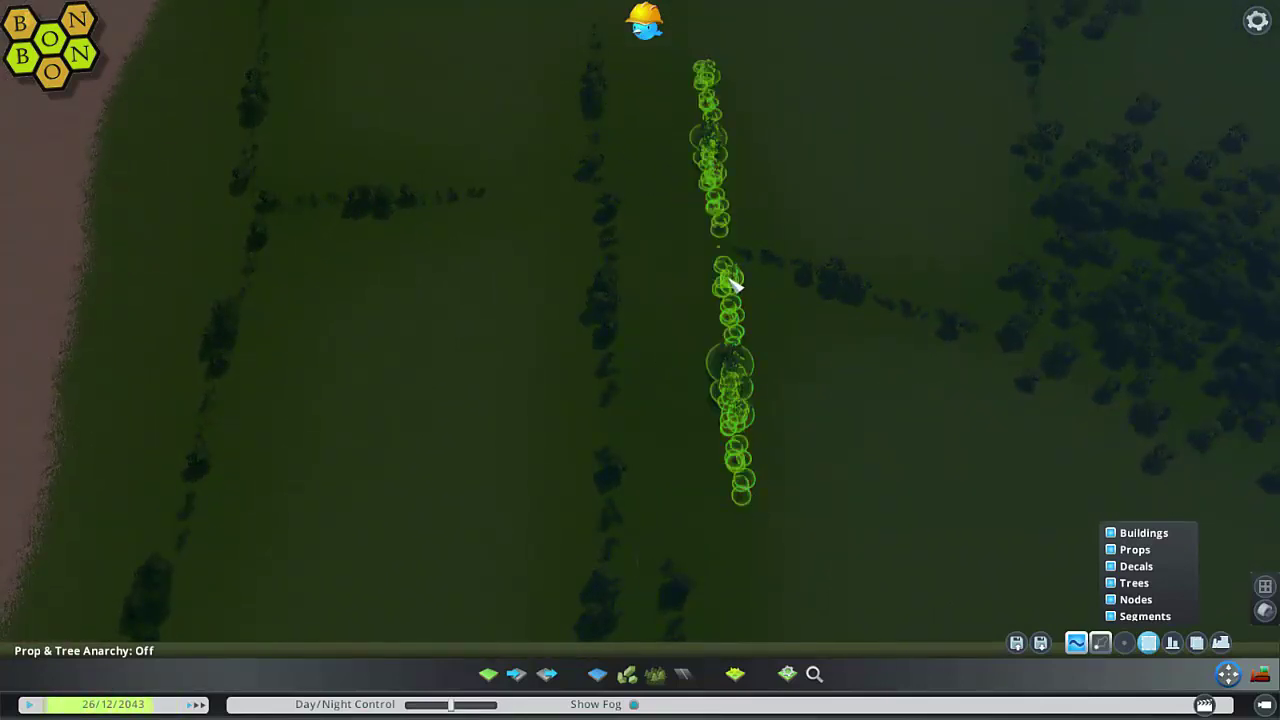
left_click_drag(733, 286, 673, 285)
key("w")
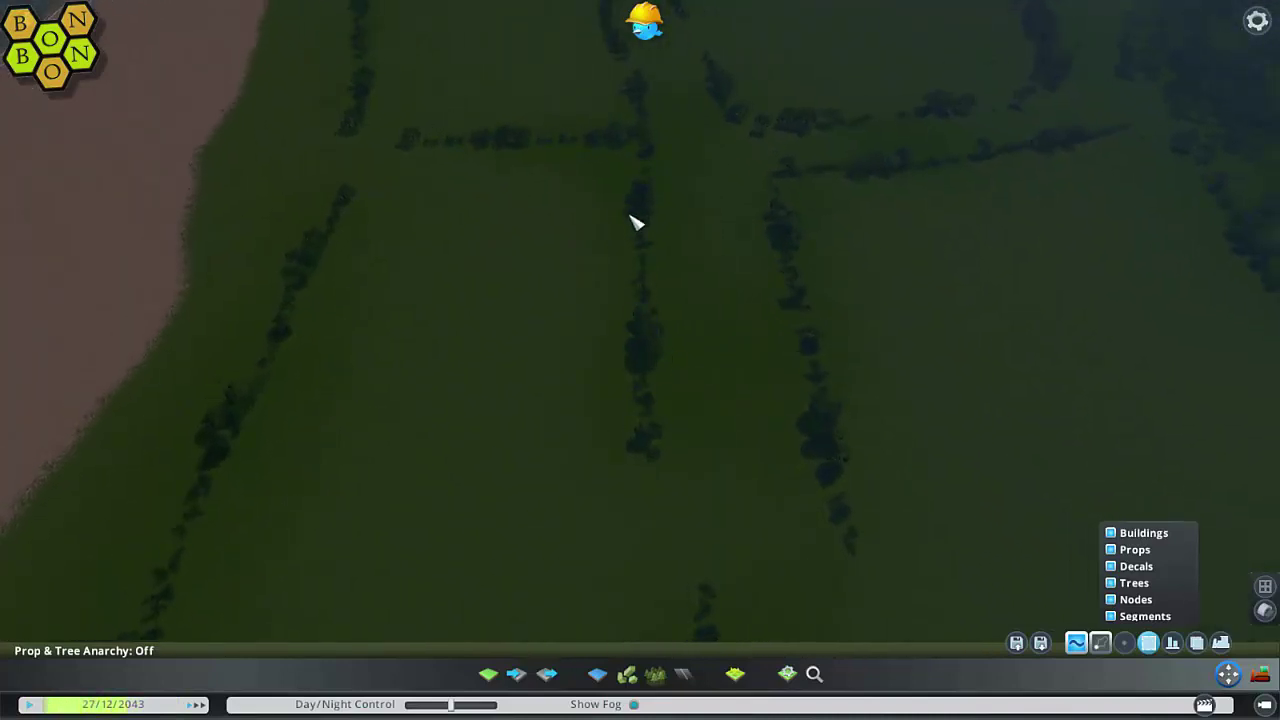
left_click_drag(632, 150, 700, 480)
left_click_drag(651, 351, 678, 358)
- Select the full length of a tree column, move it left, and select the next column
middle_click_drag(680, 343, 728, 122)
left_click_drag(769, 135, 788, 385)
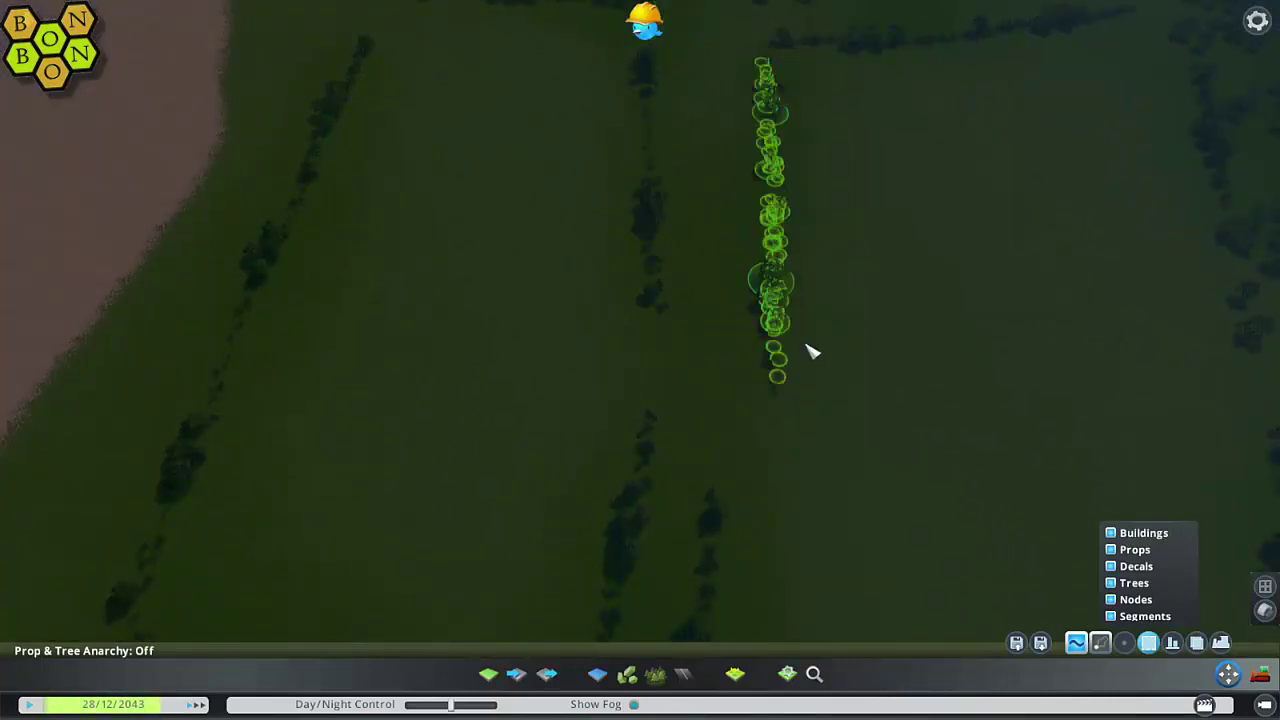
left_click_drag(700, 46, 826, 429)
left_click_drag(774, 263, 716, 262)
middle_click_drag(720, 260, 633, 232)
left_click_drag(588, 158, 691, 392)
left_click_drag(619, 137, 778, 540)
middle_click_drag(778, 540, 660, 320)
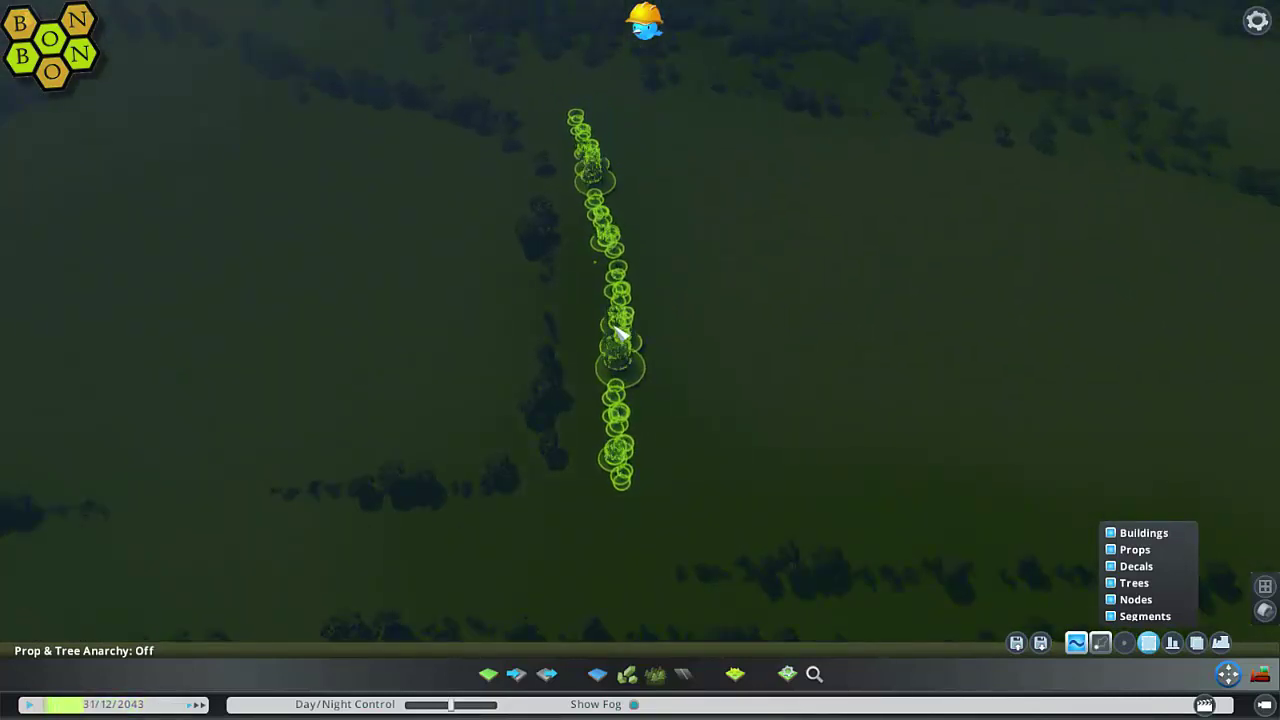
- Select a larger tree group and move it left
middle_click_drag(617, 338, 580, 330)
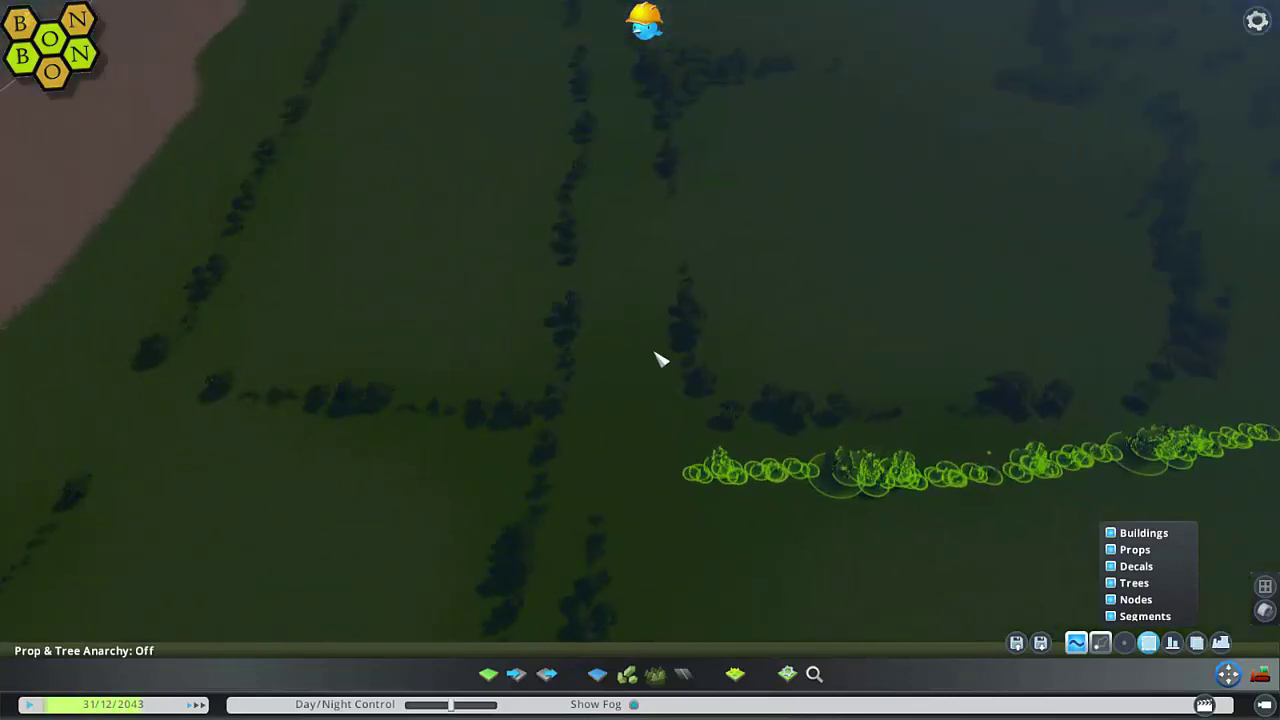
left_click_drag(651, 265, 734, 388)
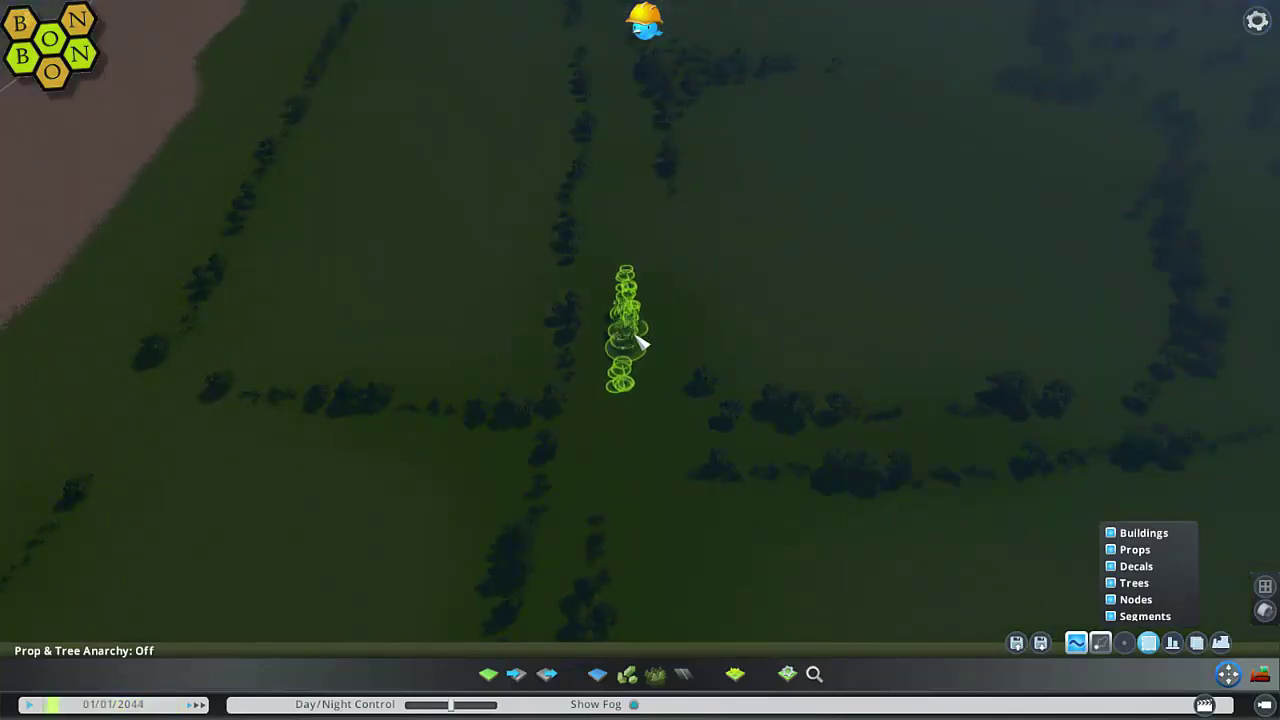
middle_click_drag(640, 343, 628, 287)
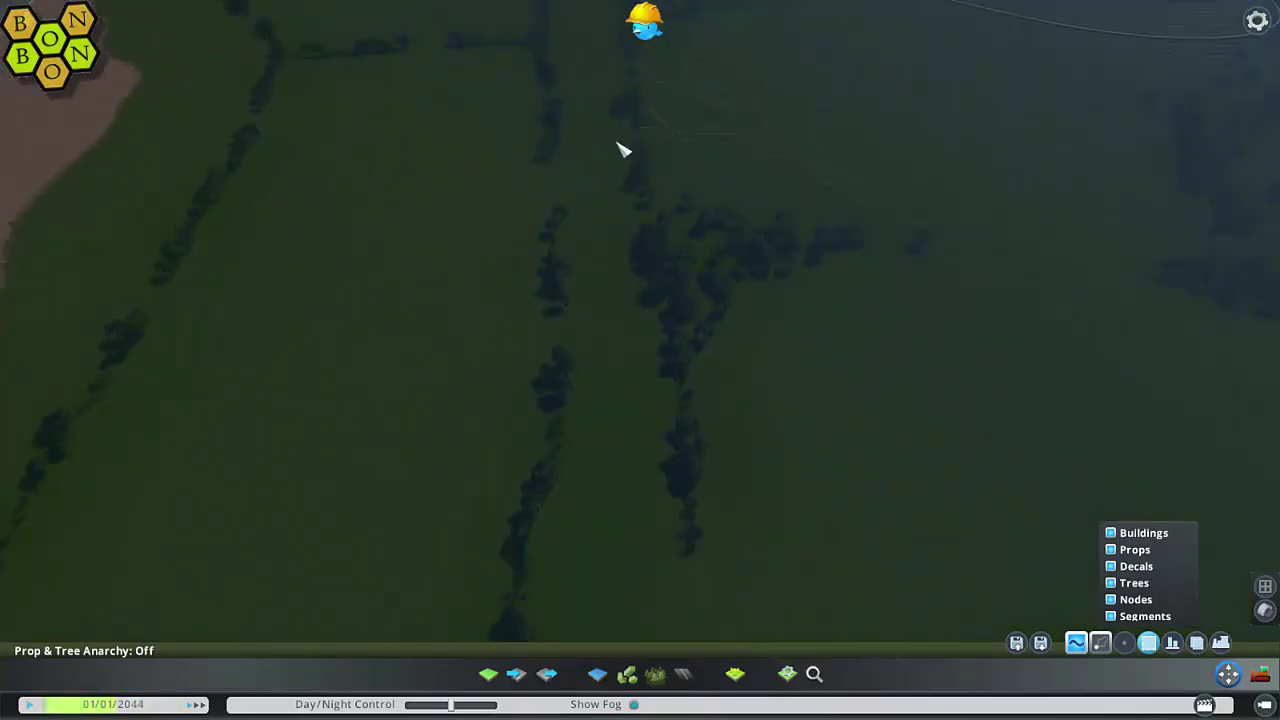
left_click_drag(612, 144, 1112, 586)
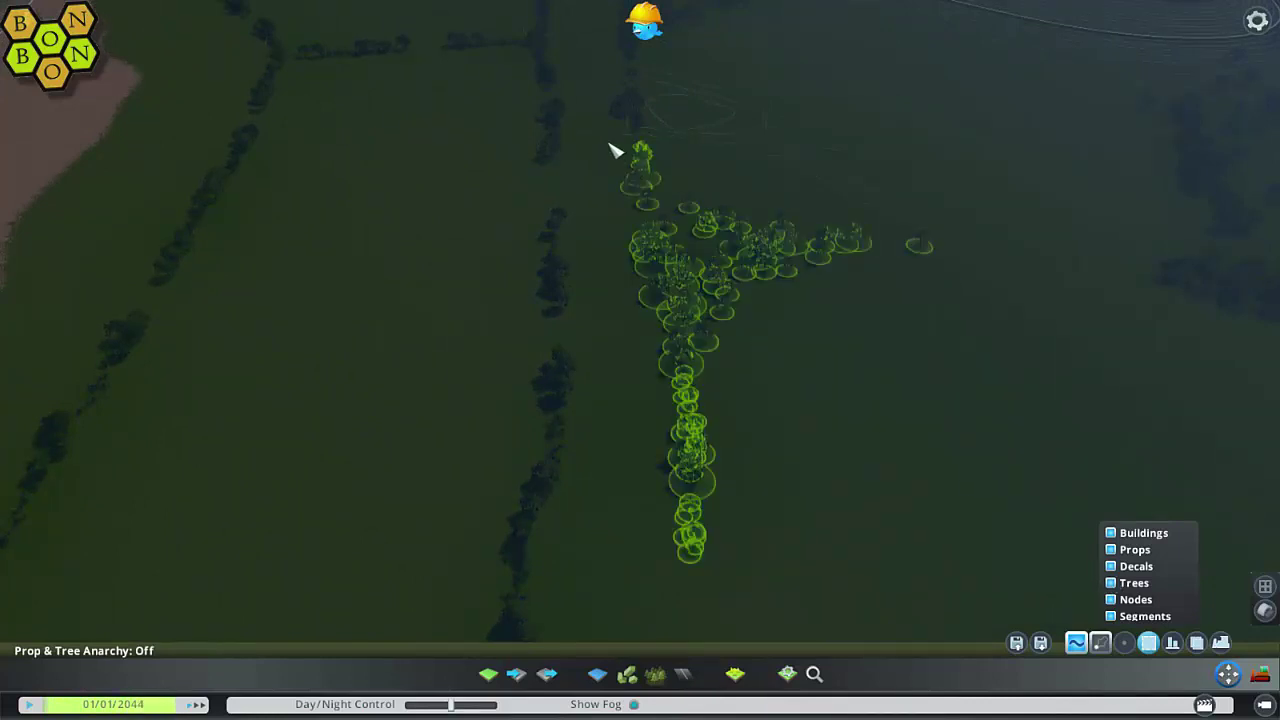
left_click_drag(614, 150, 1066, 590)
left_click_drag(751, 280, 700, 285)
middle_click_drag(694, 283, 580, 249)
- Move another tree cluster down-right and a tree row down, then pull back toward the beach
left_click_drag(576, 243, 660, 413)
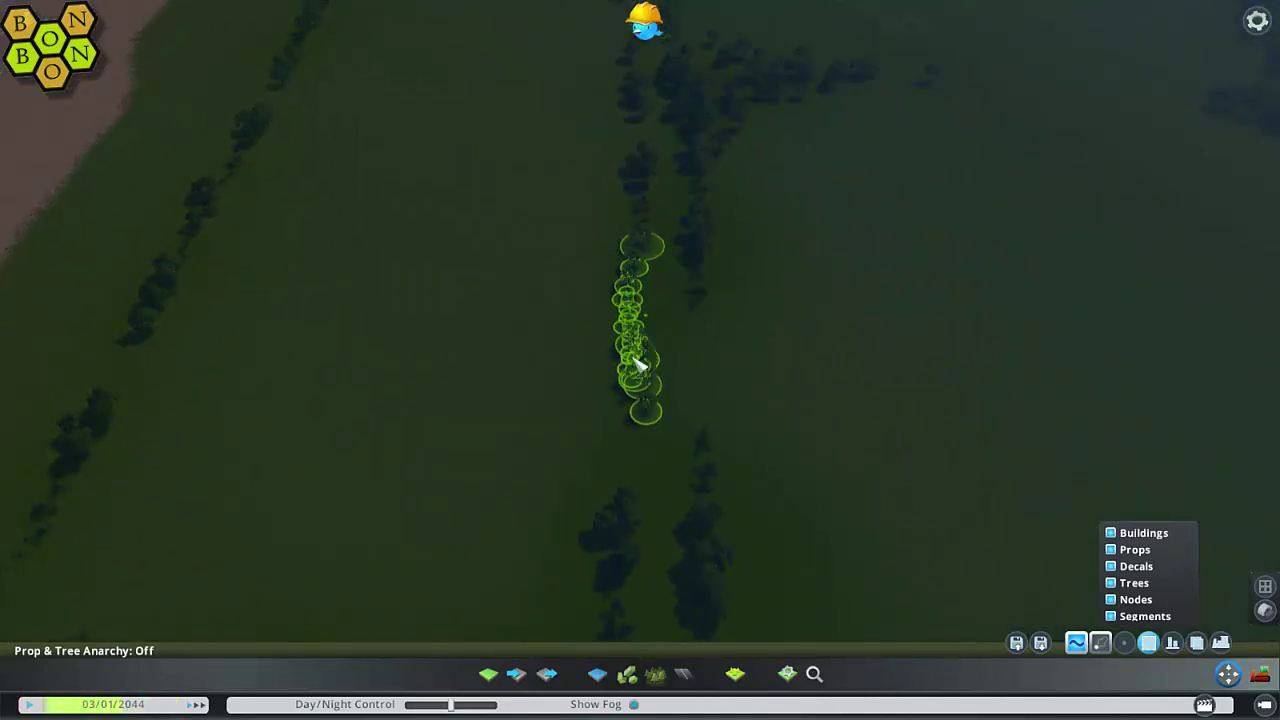
middle_click_drag(636, 366, 666, 309)
middle_click_drag(703, 480, 606, 229)
left_click_drag(590, 198, 811, 417)
left_click_drag(660, 272, 675, 342)
left_click_drag(270, 348, 560, 409)
left_click_drag(449, 394, 468, 472)
scroll(467, 485, "down", 5)
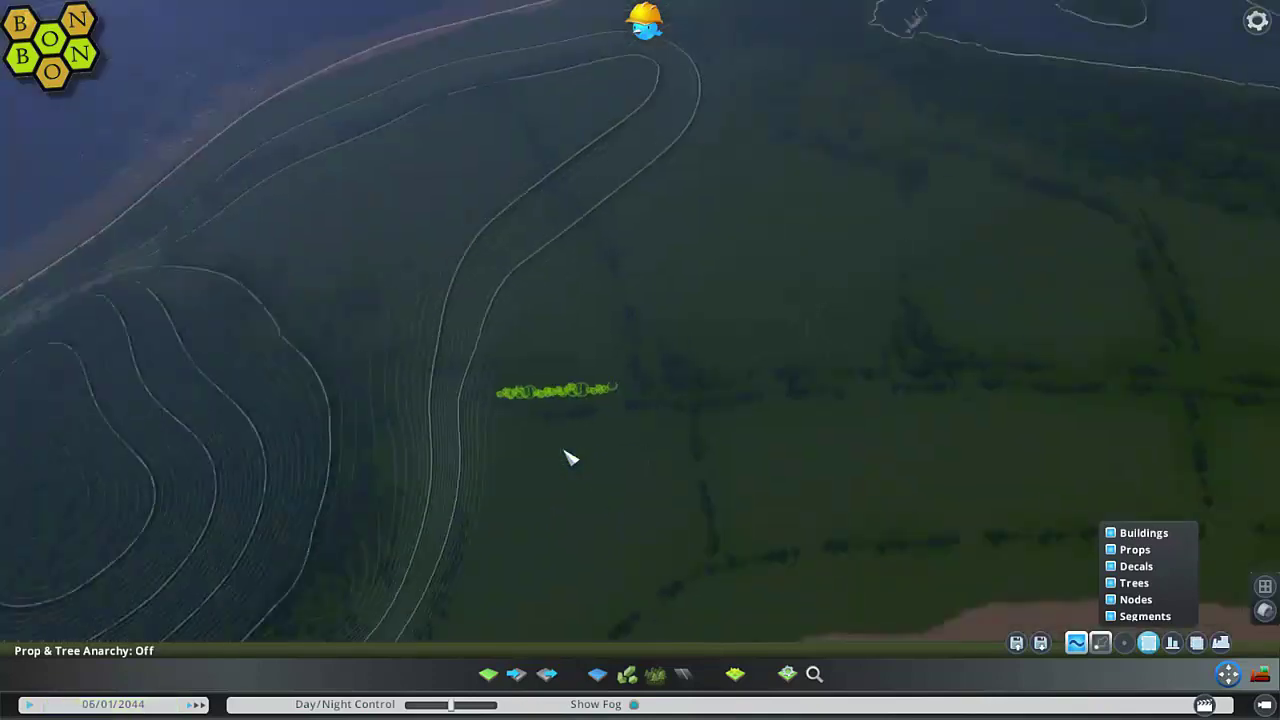
middle_click_drag(571, 457, 571, 457)
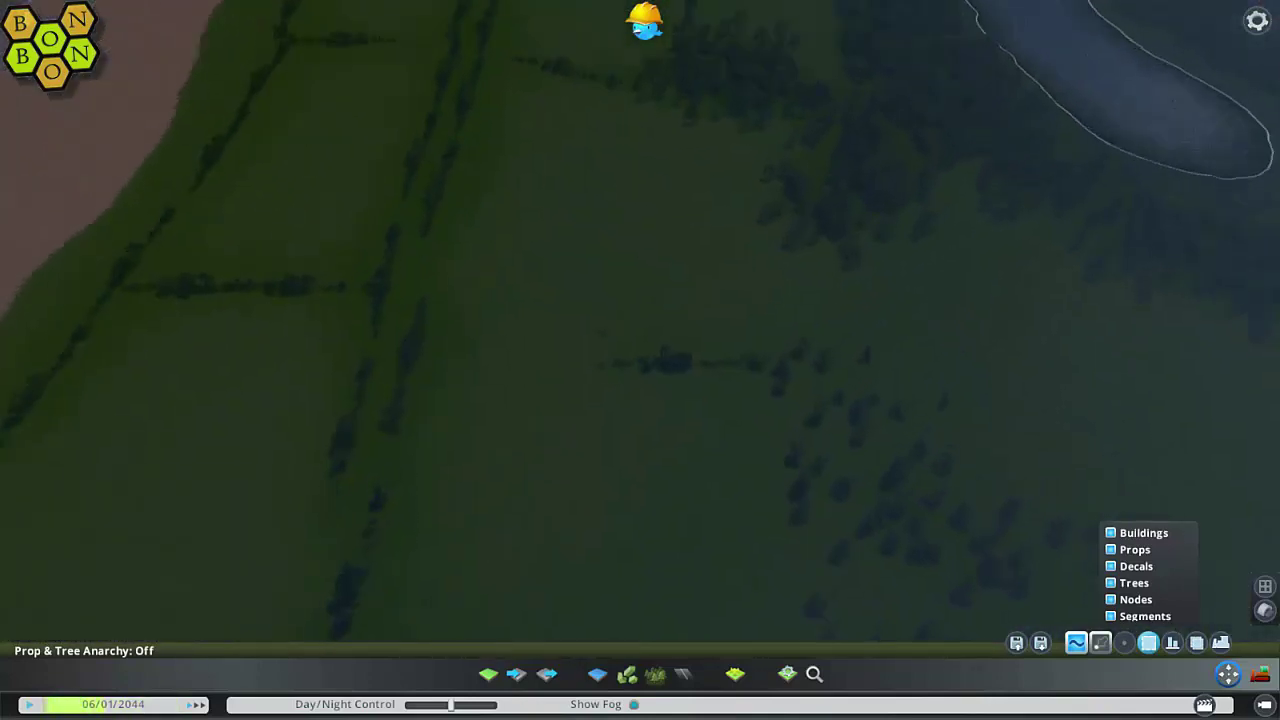
- Select a row of trees and move it from the beach edge into the field
left_click_drag(586, 329, 731, 397)
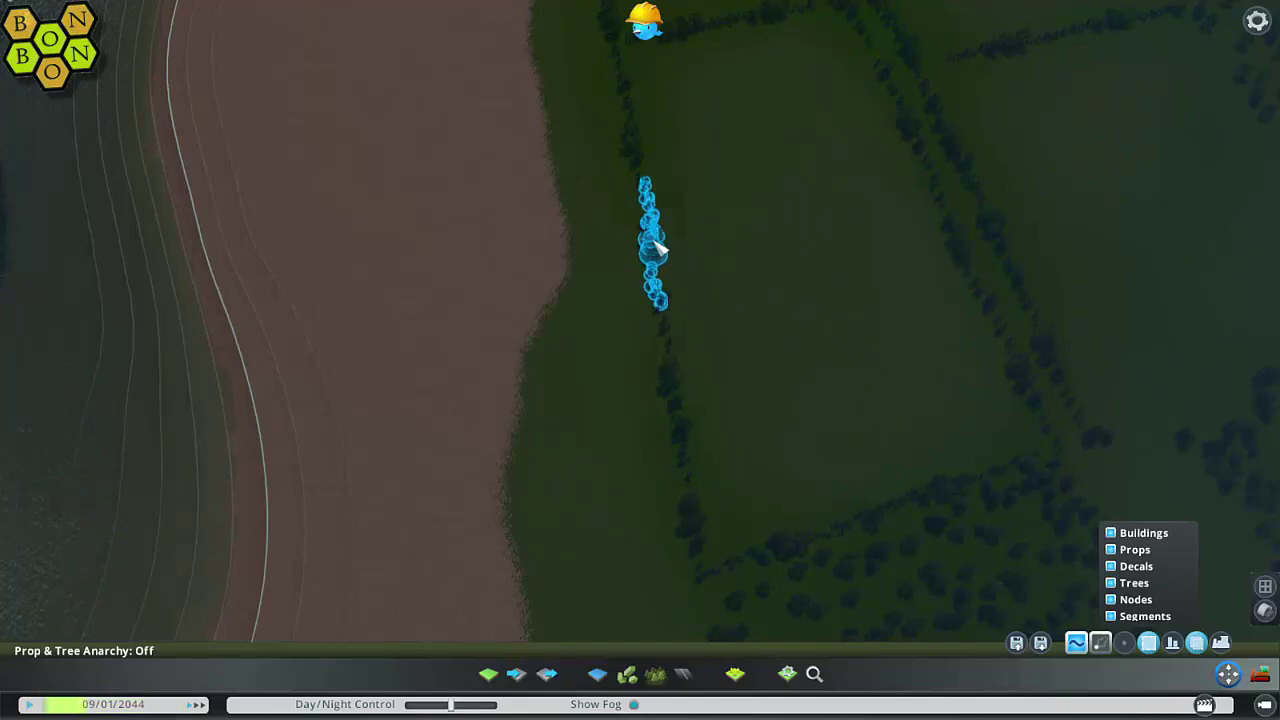
middle_click_drag(662, 250, 597, 365)
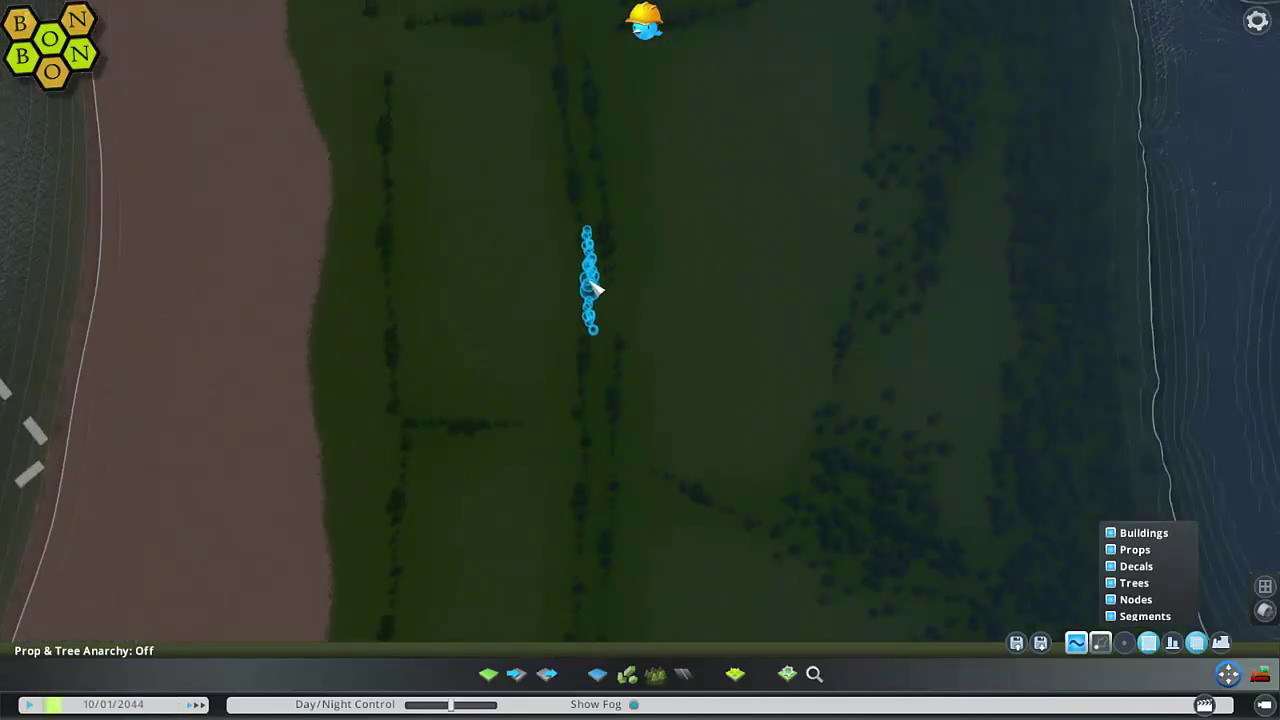
middle_click_drag(617, 320, 643, 362)
scroll(530, 365, "up", 3)
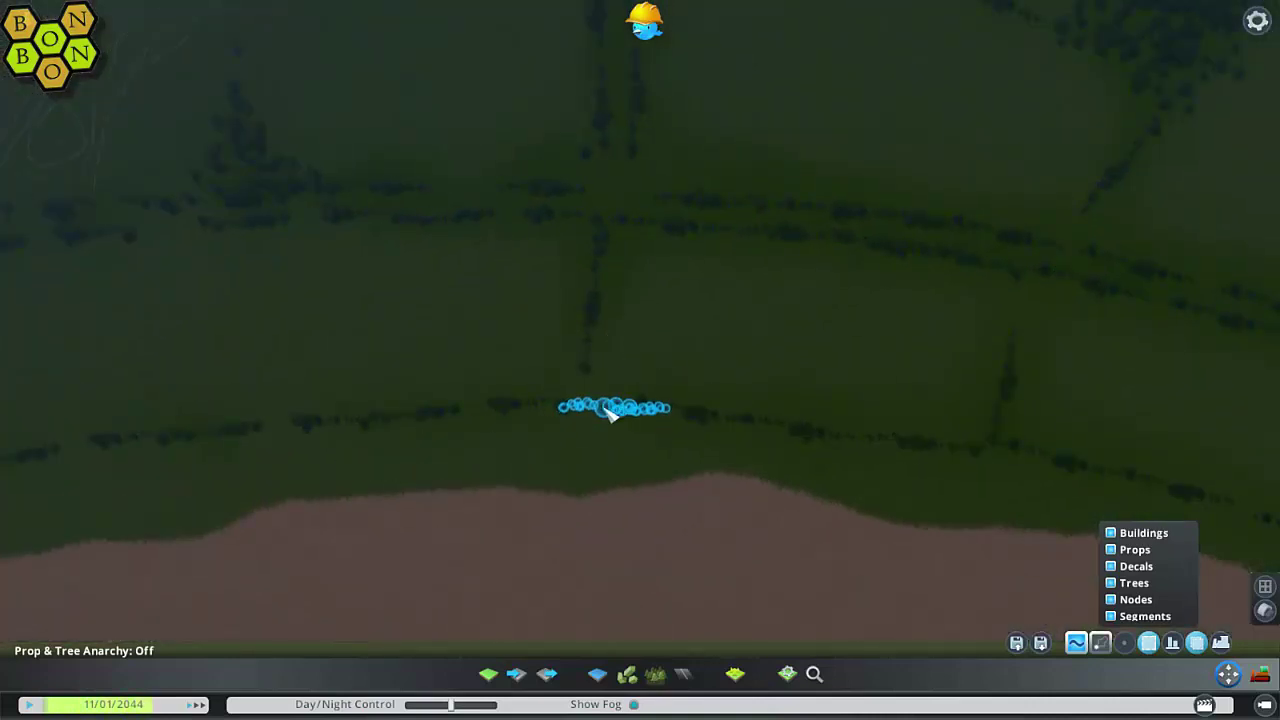
left_click_drag(432, 482, 660, 235)
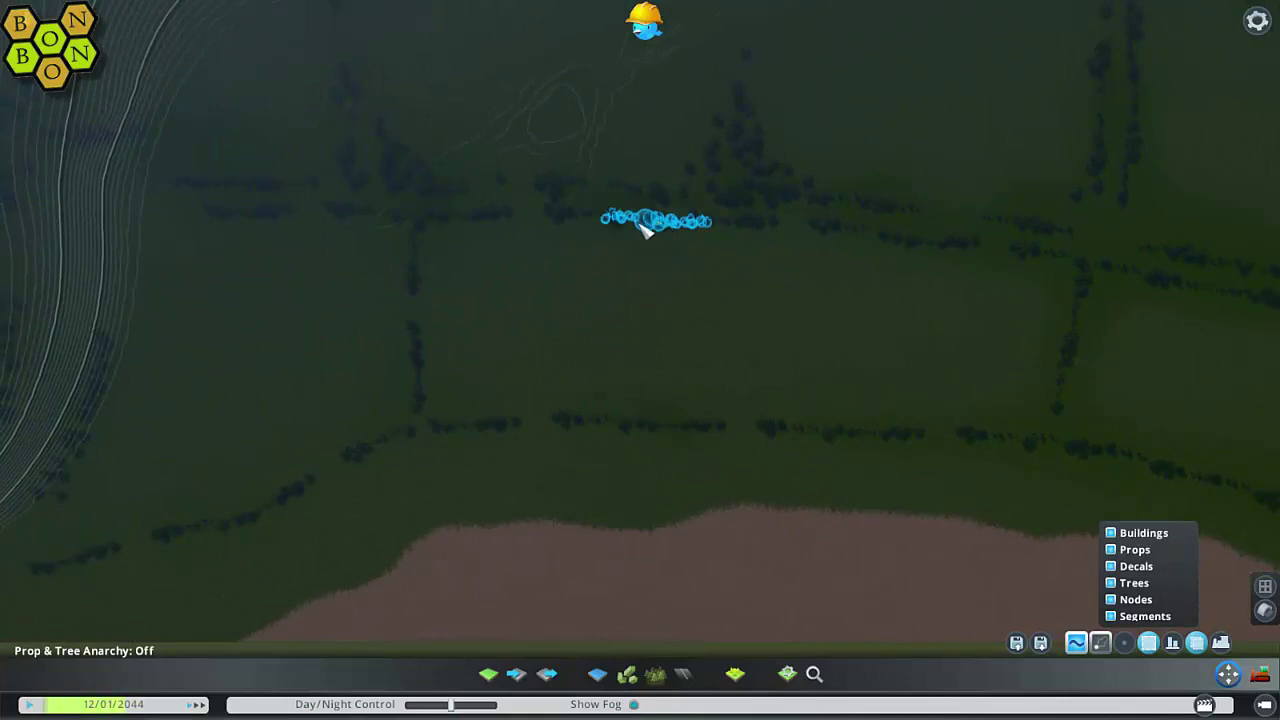
left_click_drag(557, 236, 563, 340)
scroll(563, 340, "up", 5)
middle_click_drag(563, 340, 833, 392)
- Clone the selected tree row and turn the copy to lie horizontally
key("b")
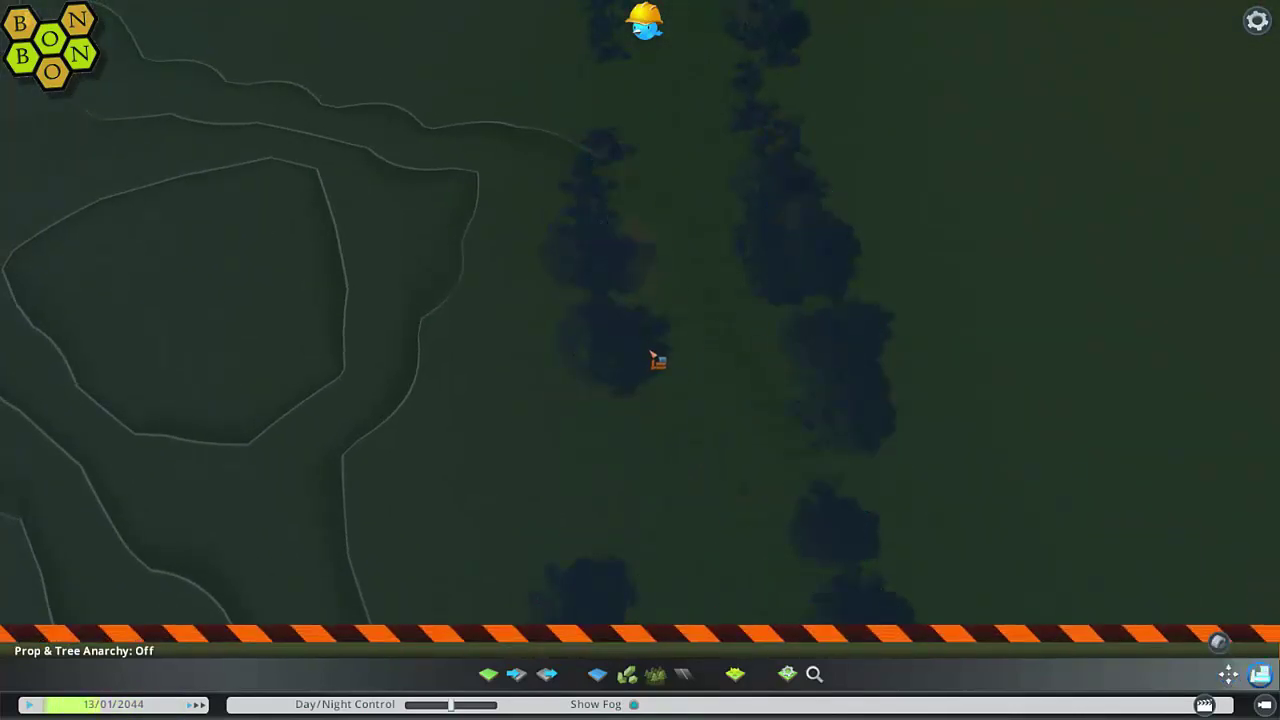
key("m")
scroll(1032, 579, "down", 6)
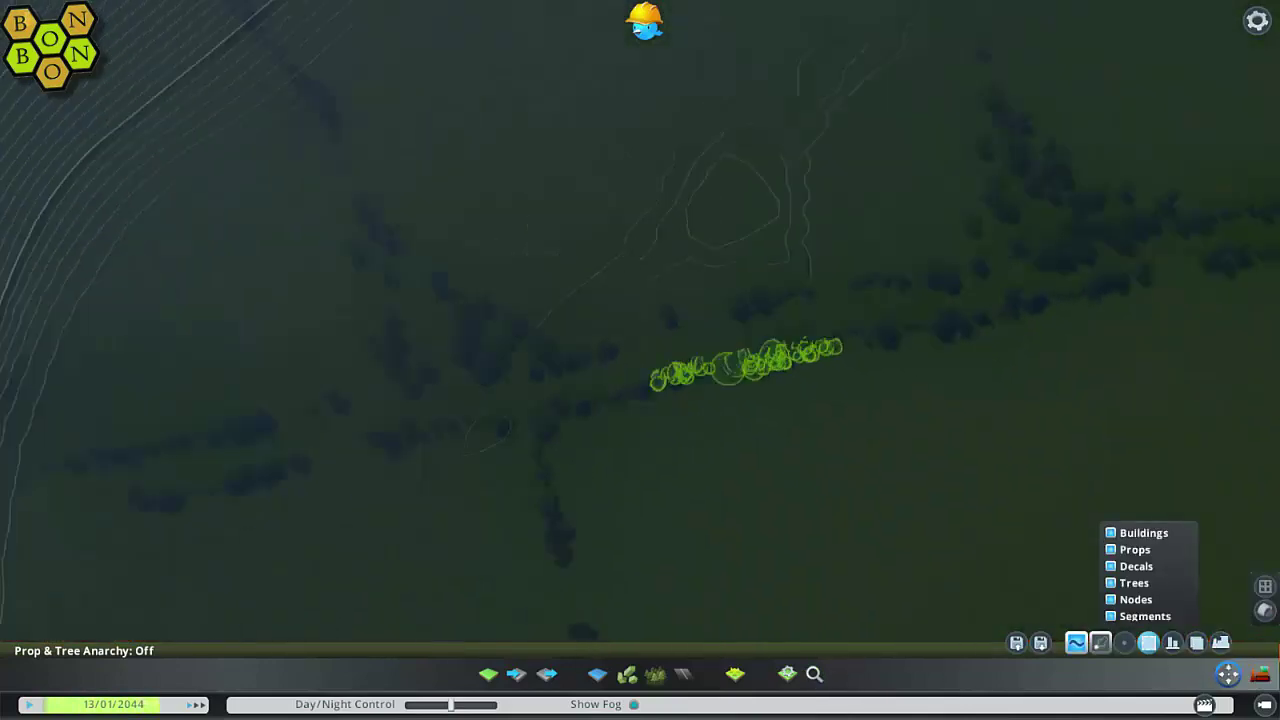
key("ctrl+c")
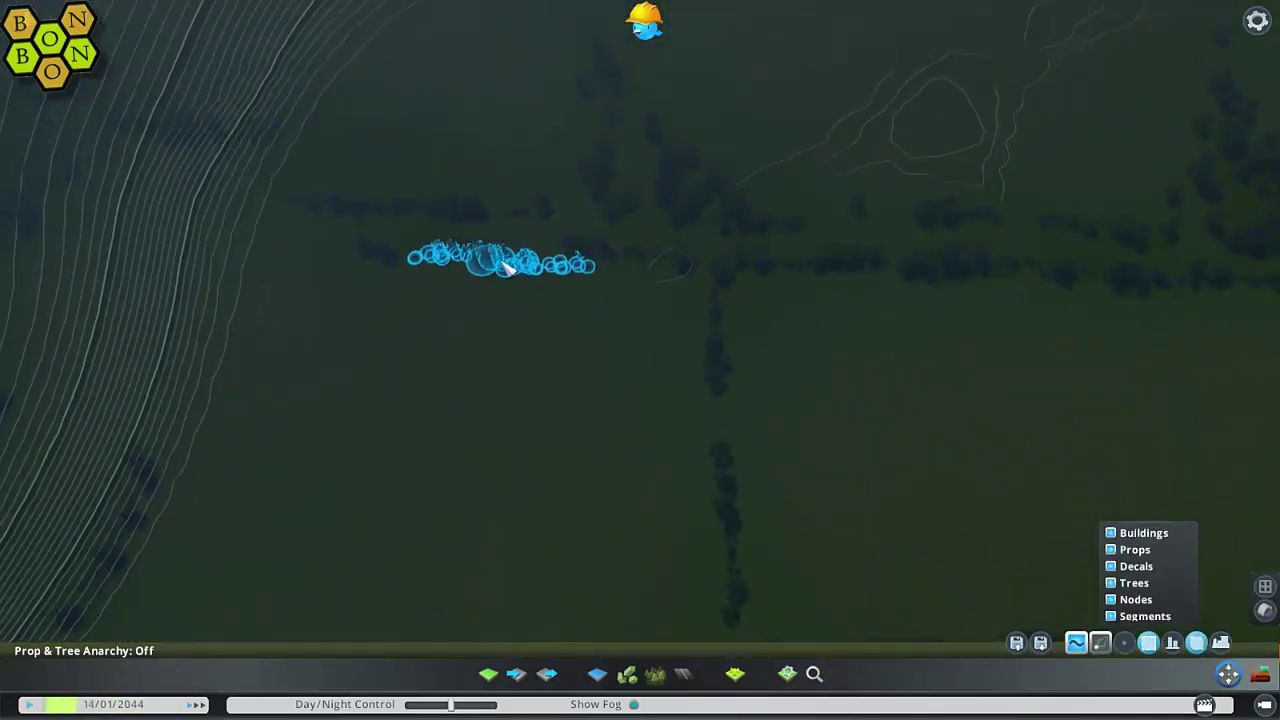
scroll(640, 330, "up", 5)
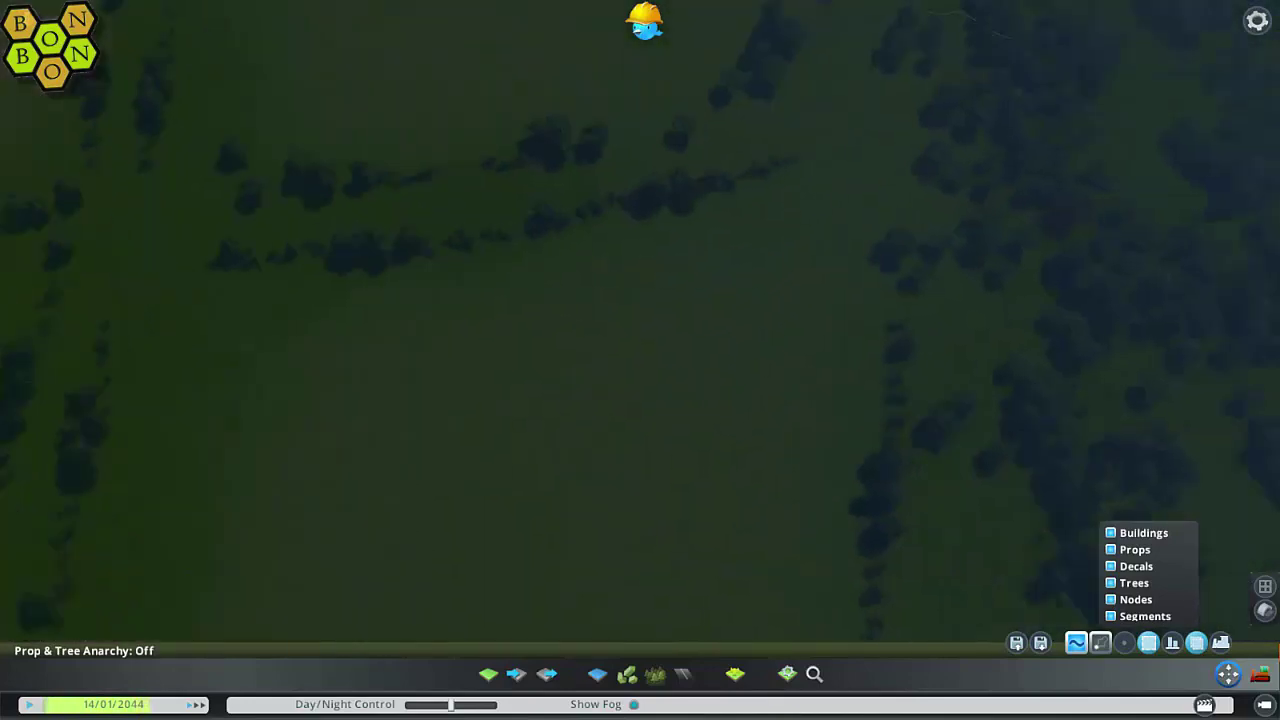
scroll(686, 354, "down", 3)
right_click_drag(686, 354, 629, 380)
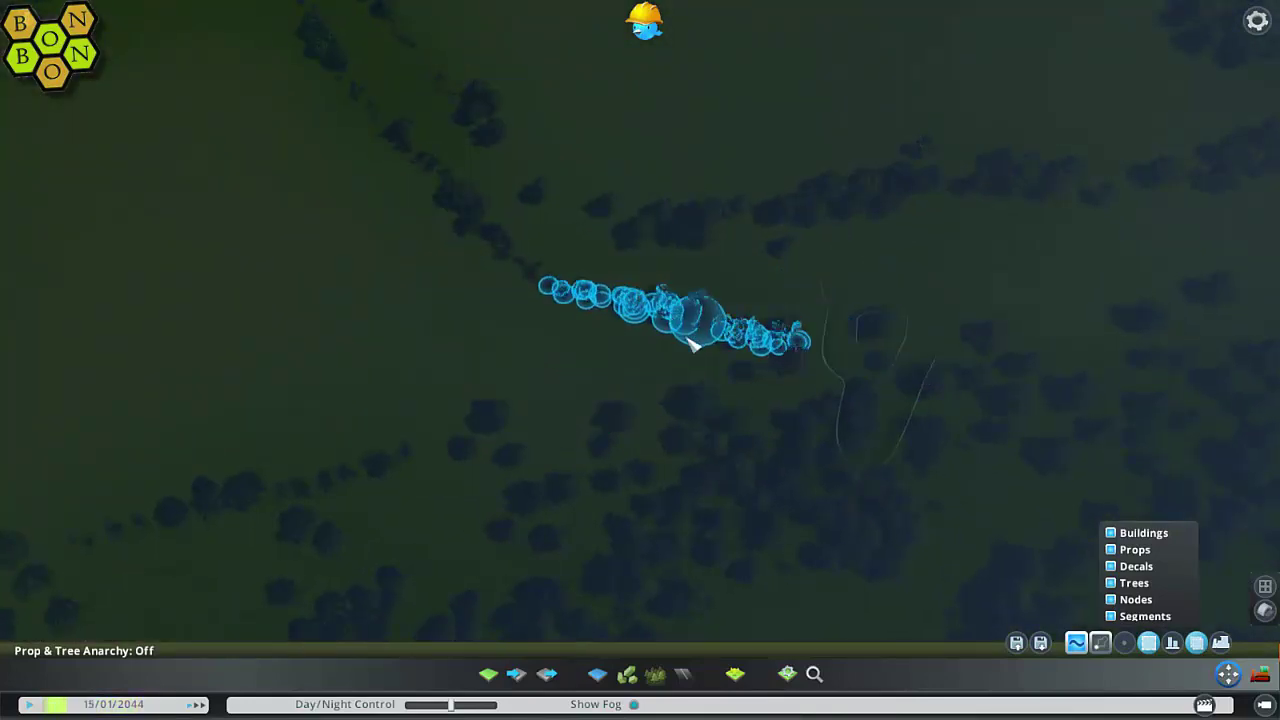
scroll(692, 343, "down", 3)
middle_click_drag(692, 343, 760, 300)
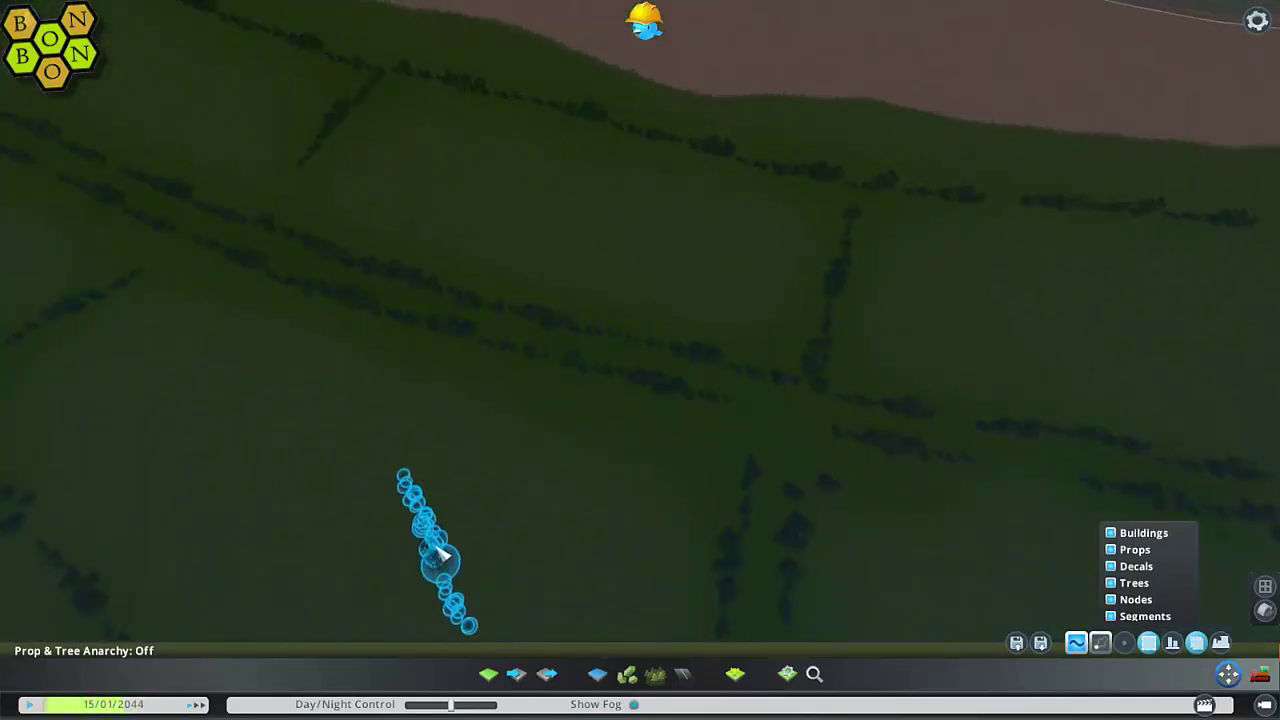
middle_click_drag(440, 555, 500, 640)
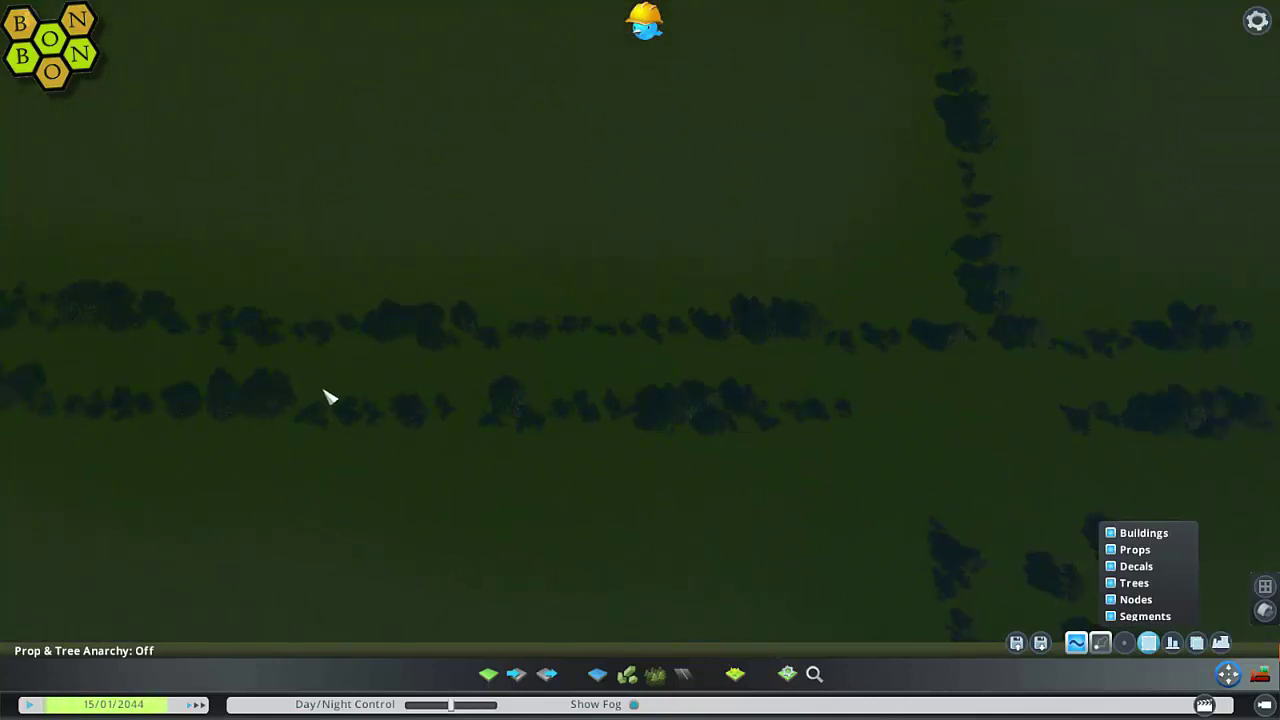
- Box-select a cluster of hedgerow trees and copy and paste it with Ctrl+C, Ctrl+V
left_click_drag(322, 397, 452, 438)
key("ctrl+c")
key("ctrl+v")
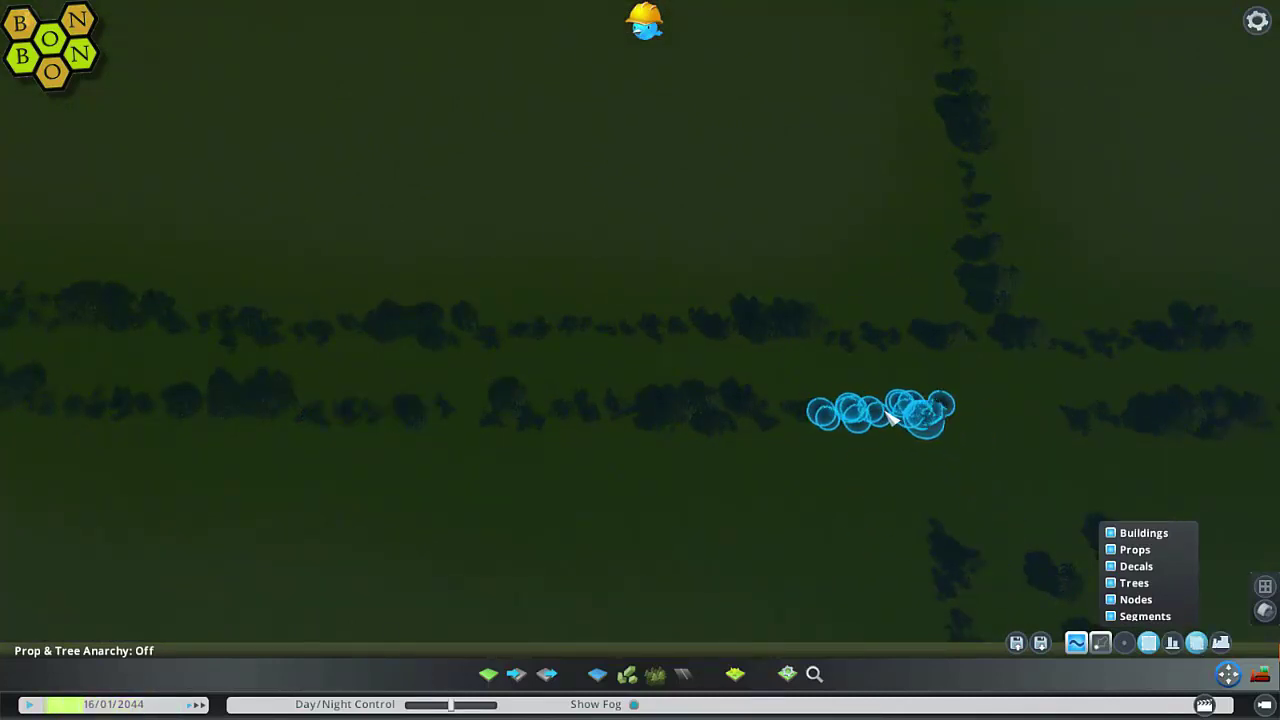
middle_click_drag(893, 418, 494, 343)
right_click_drag(494, 343, 443, 300)
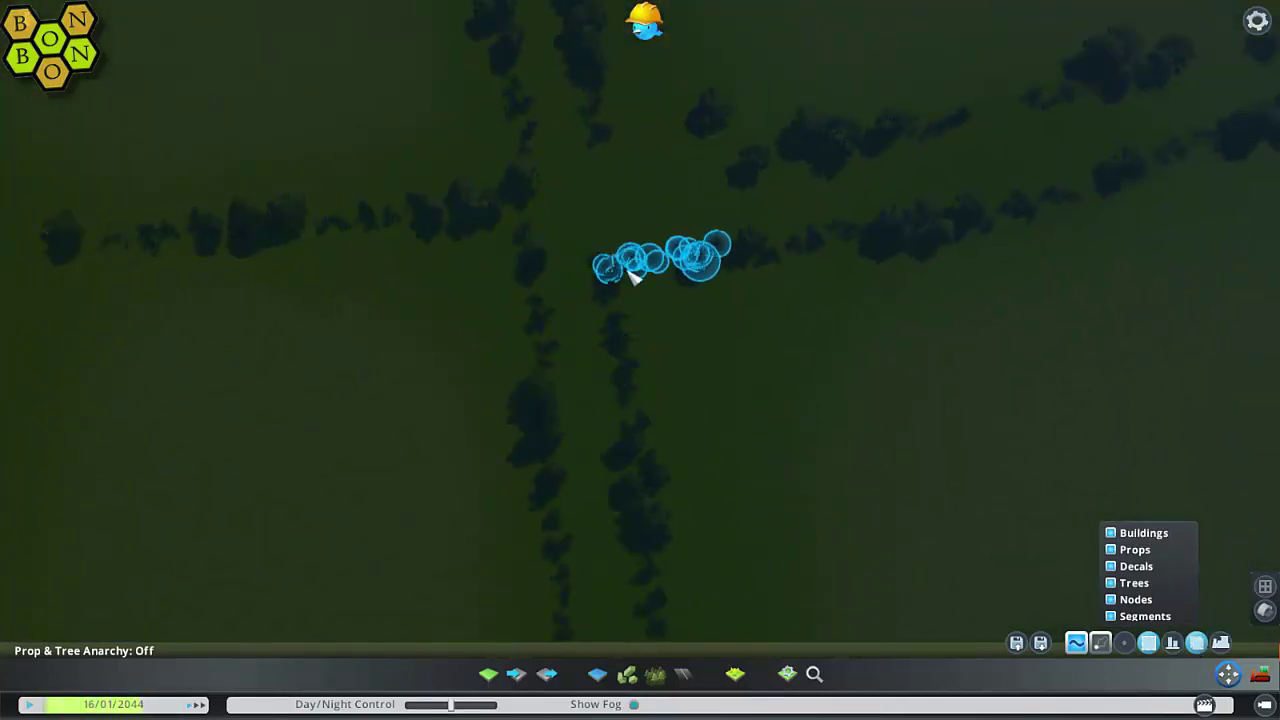
key("s")
key("d")
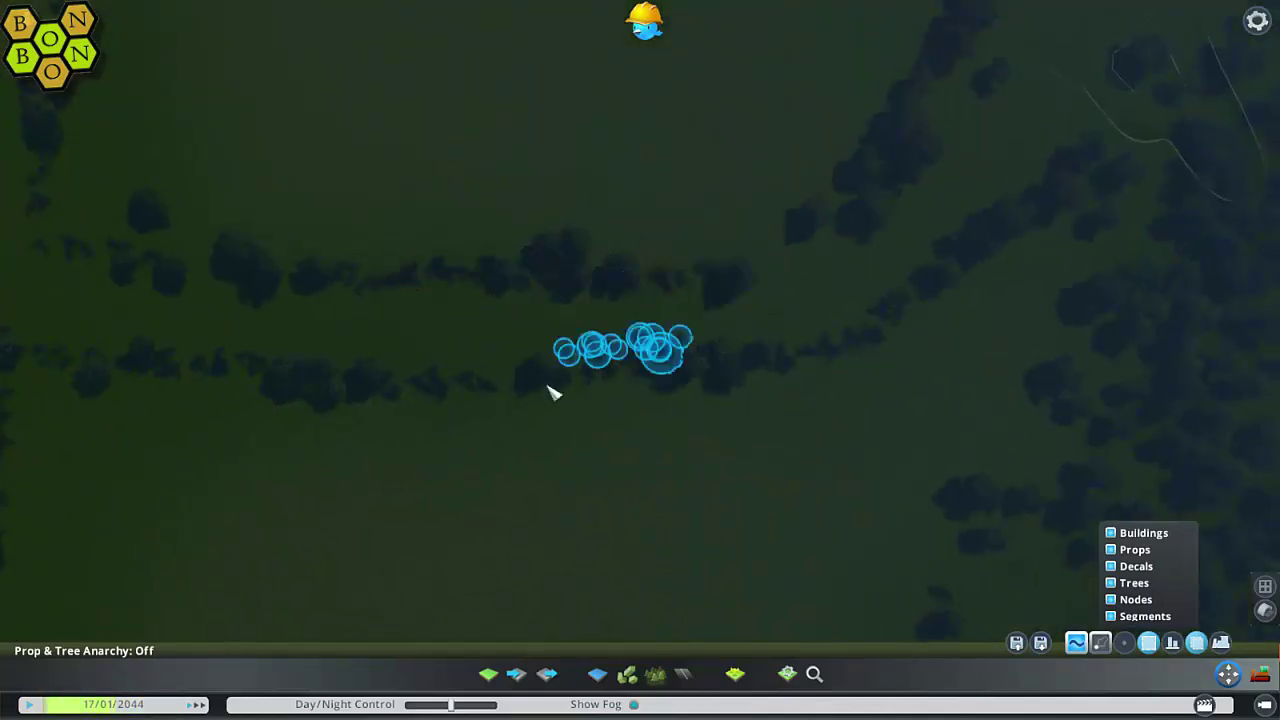
key("w")
key("d")
- Drop the pasted tree cluster into a gap at the end of a sparse hedgerow
middle_click_drag(652, 290, 636, 355)
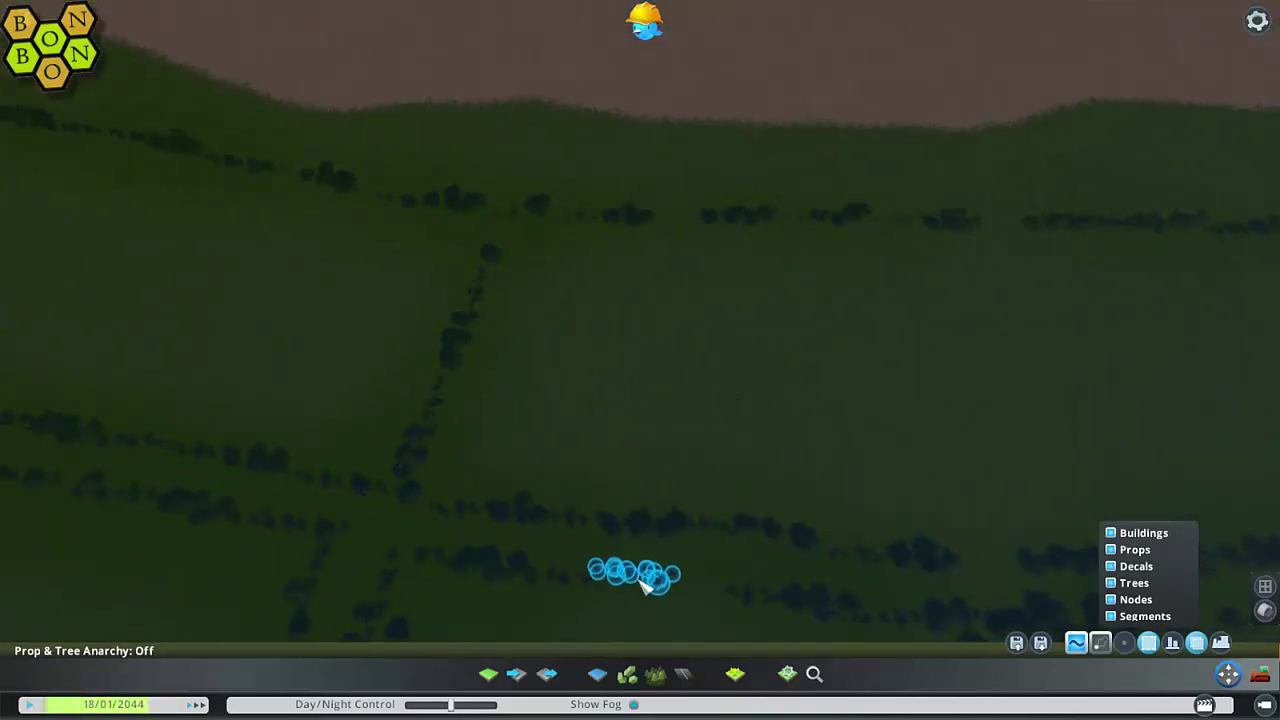
key("d")
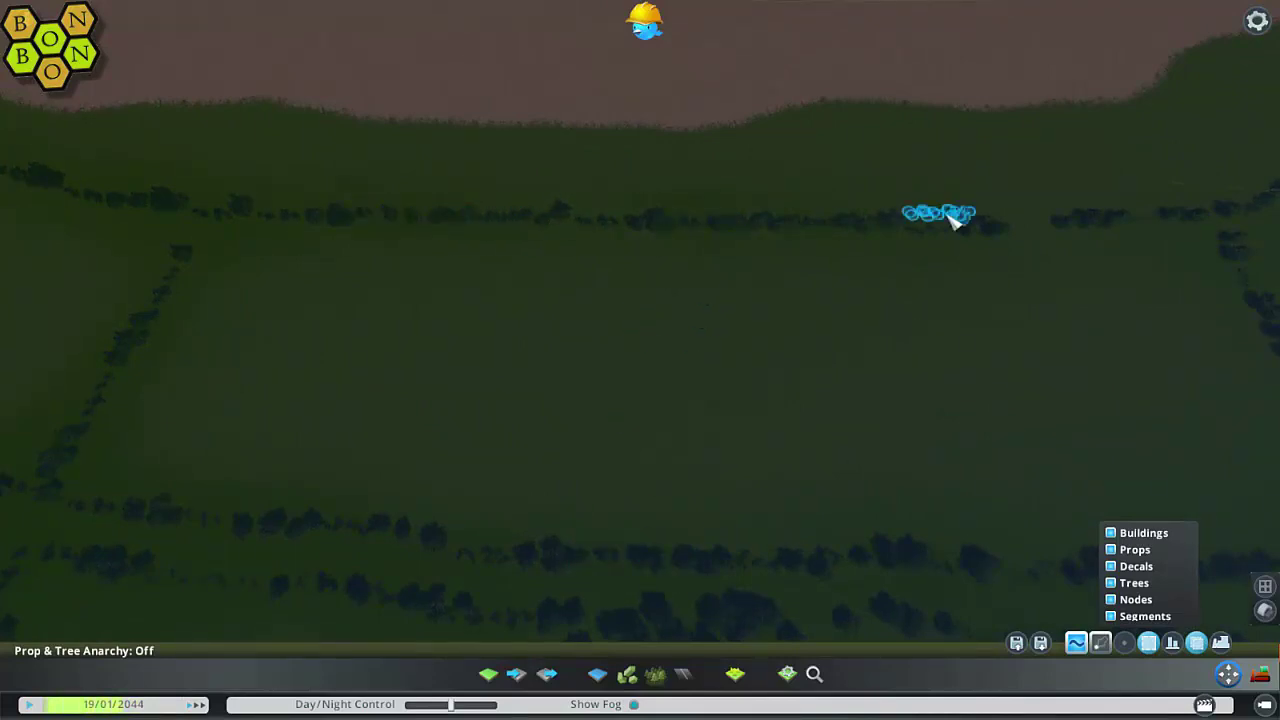
middle_click_drag(1035, 225, 649, 71)
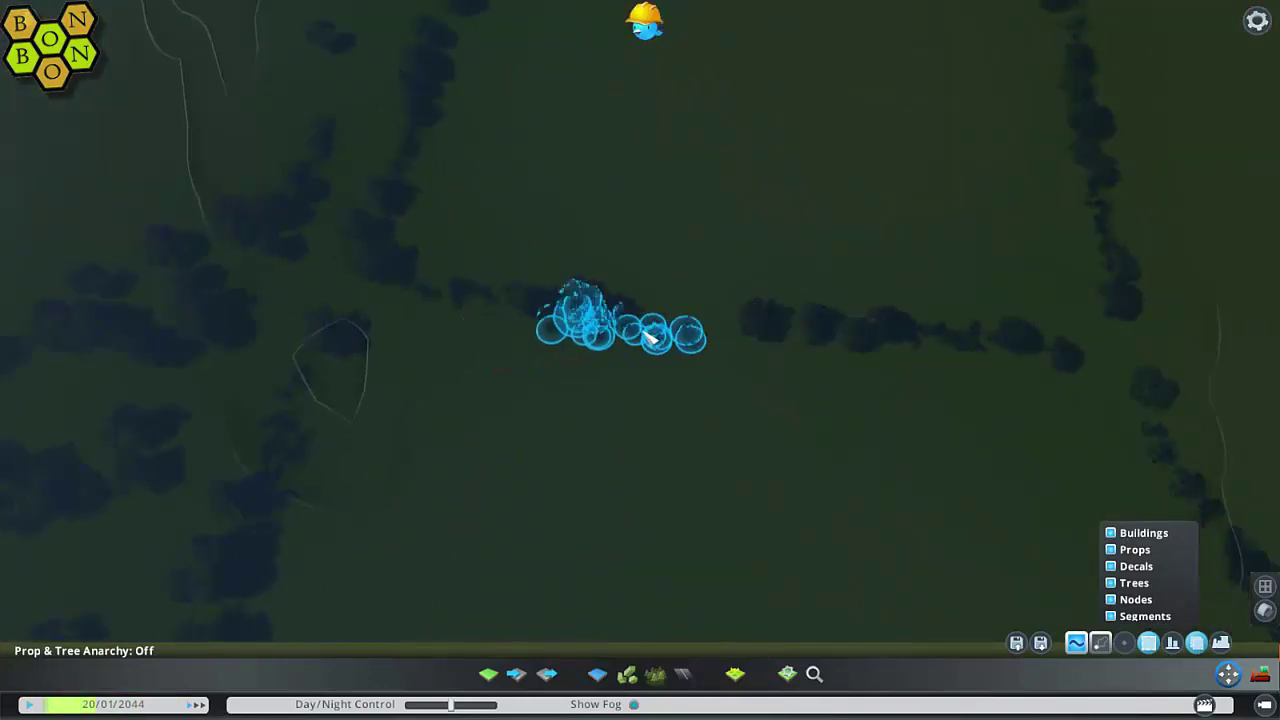
right_click_drag(1229, 320, 834, 423)
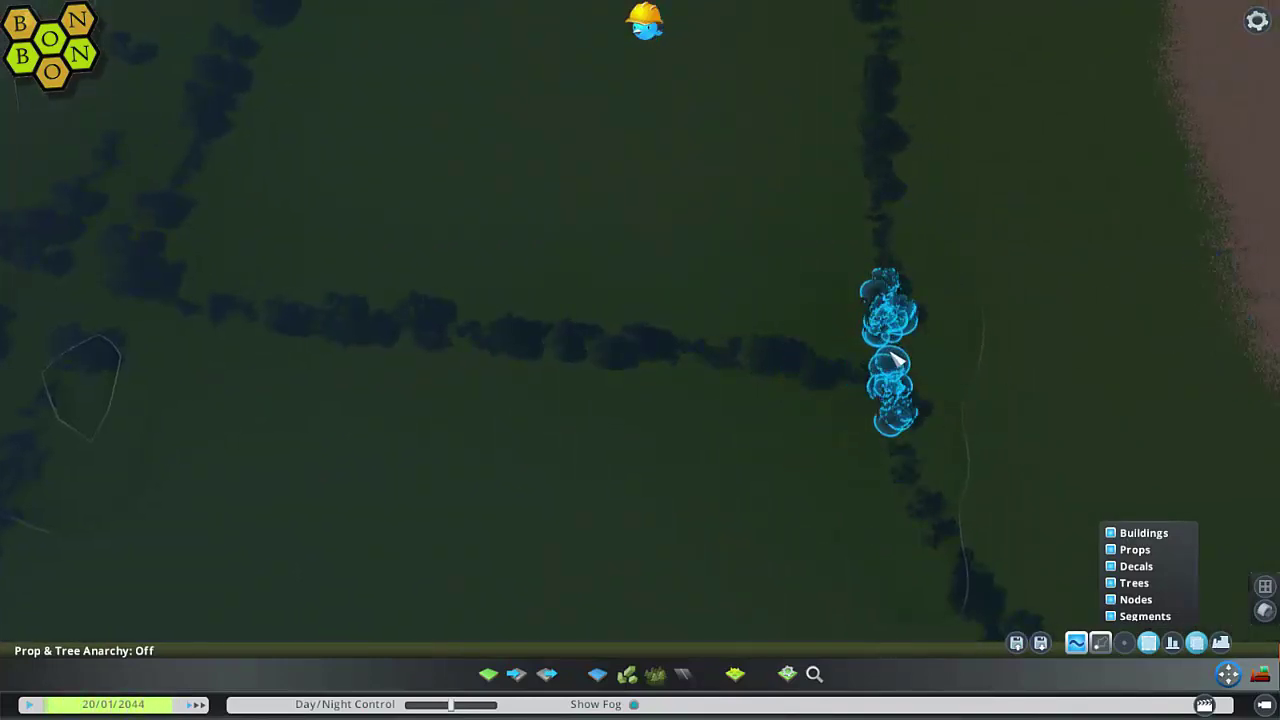
middle_click_drag(686, 471, 768, 318)
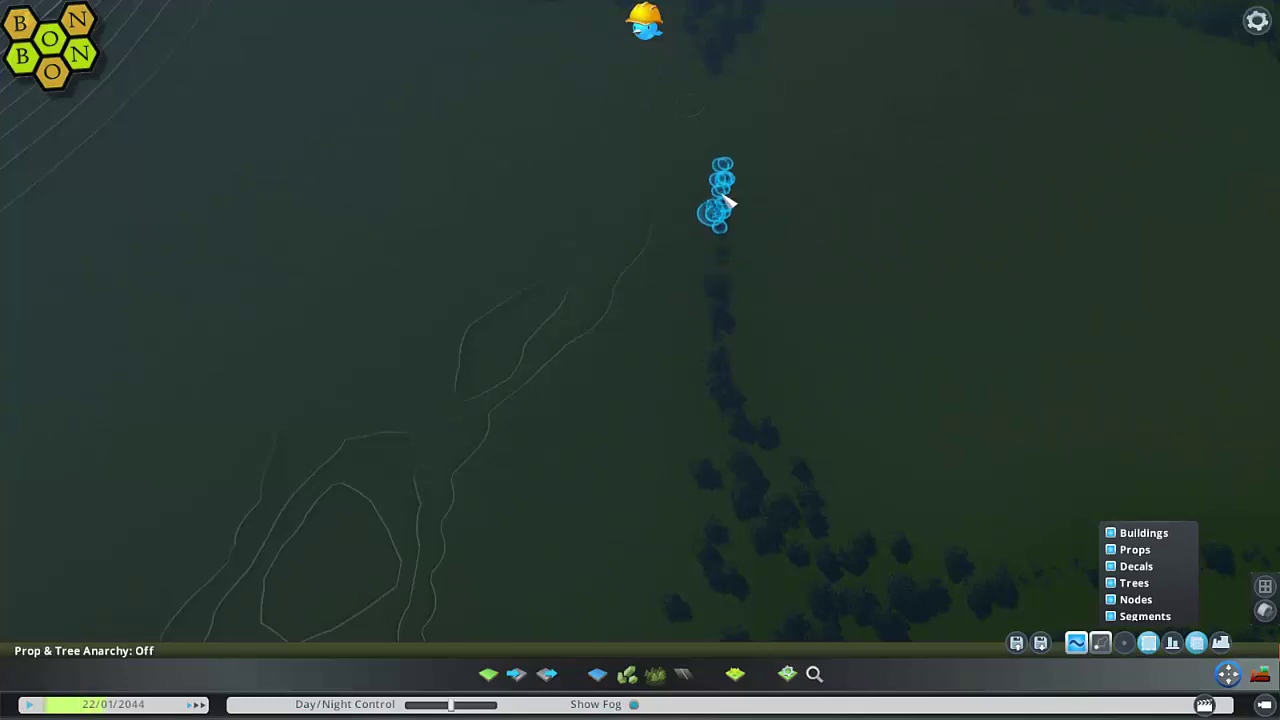
- Survey the fields, shoreline and forest for the next hedgerow gap
middle_click_drag(730, 97, 697, 403)
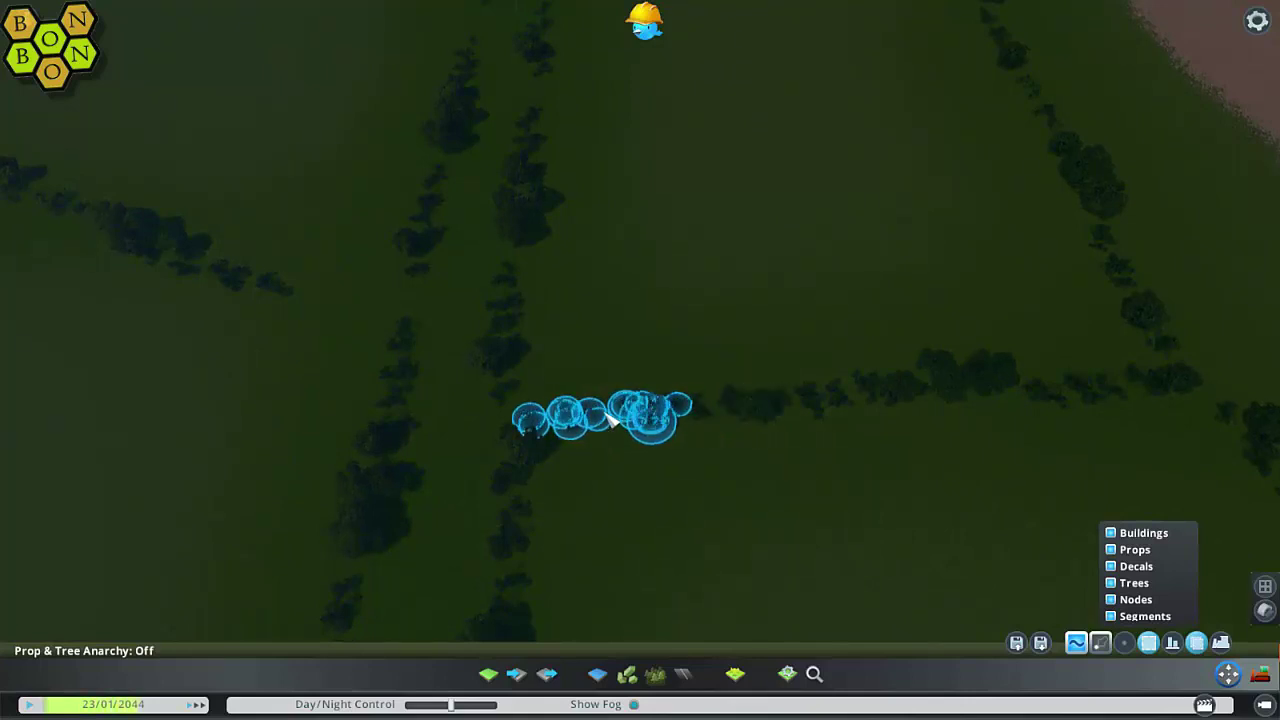
middle_click_drag(609, 417, 646, 354)
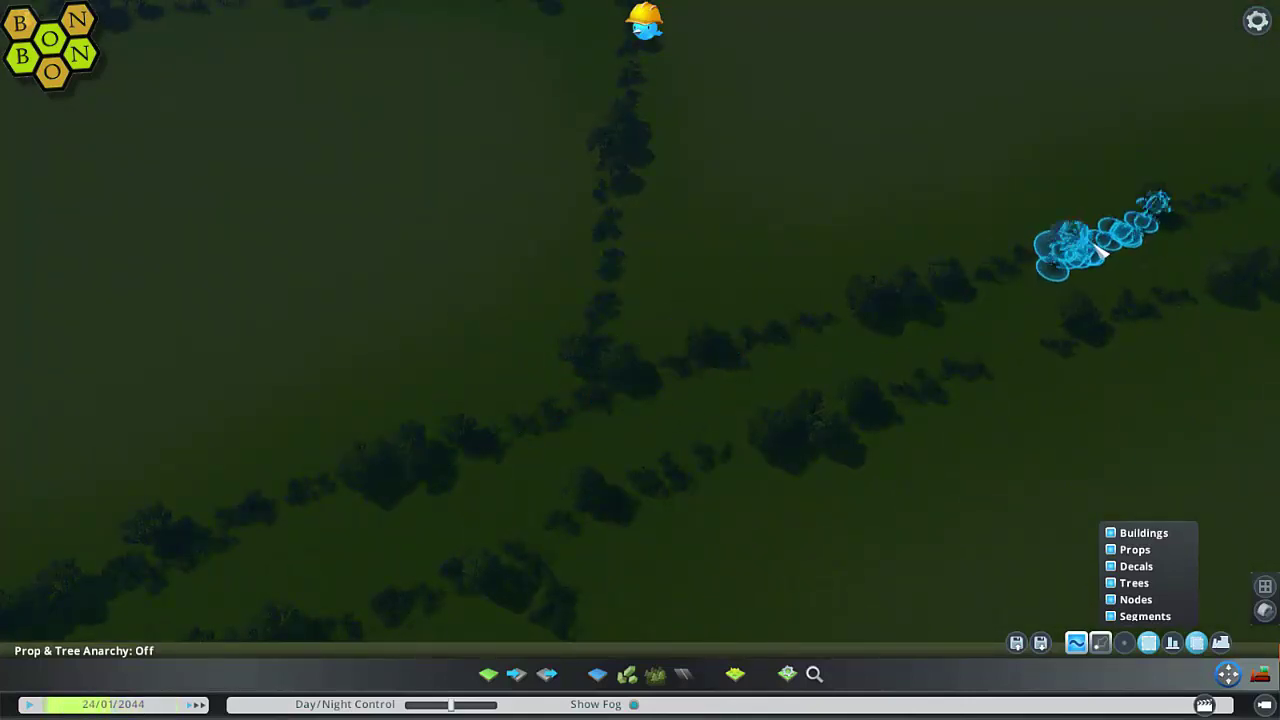
middle_click_drag(1012, 372, 694, 418)
middle_click_drag(562, 440, 760, 380)
scroll(737, 73, "up", 5)
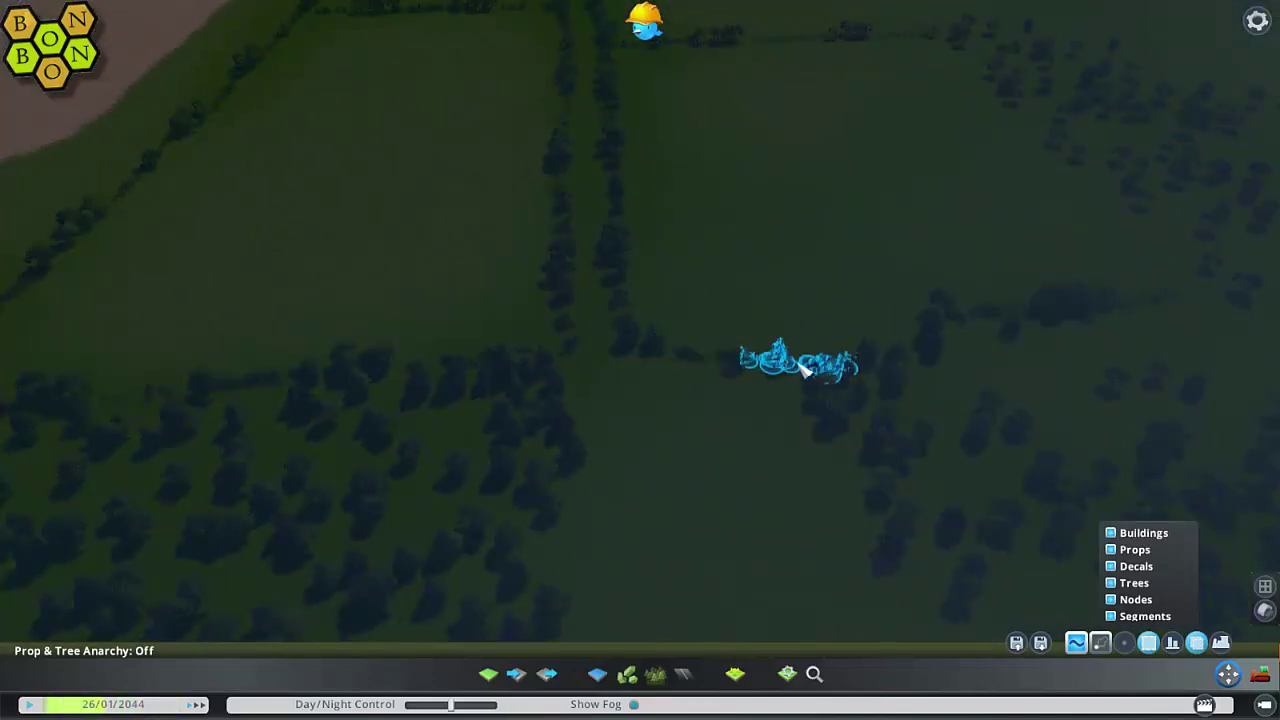
middle_click_drag(803, 370, 615, 390)
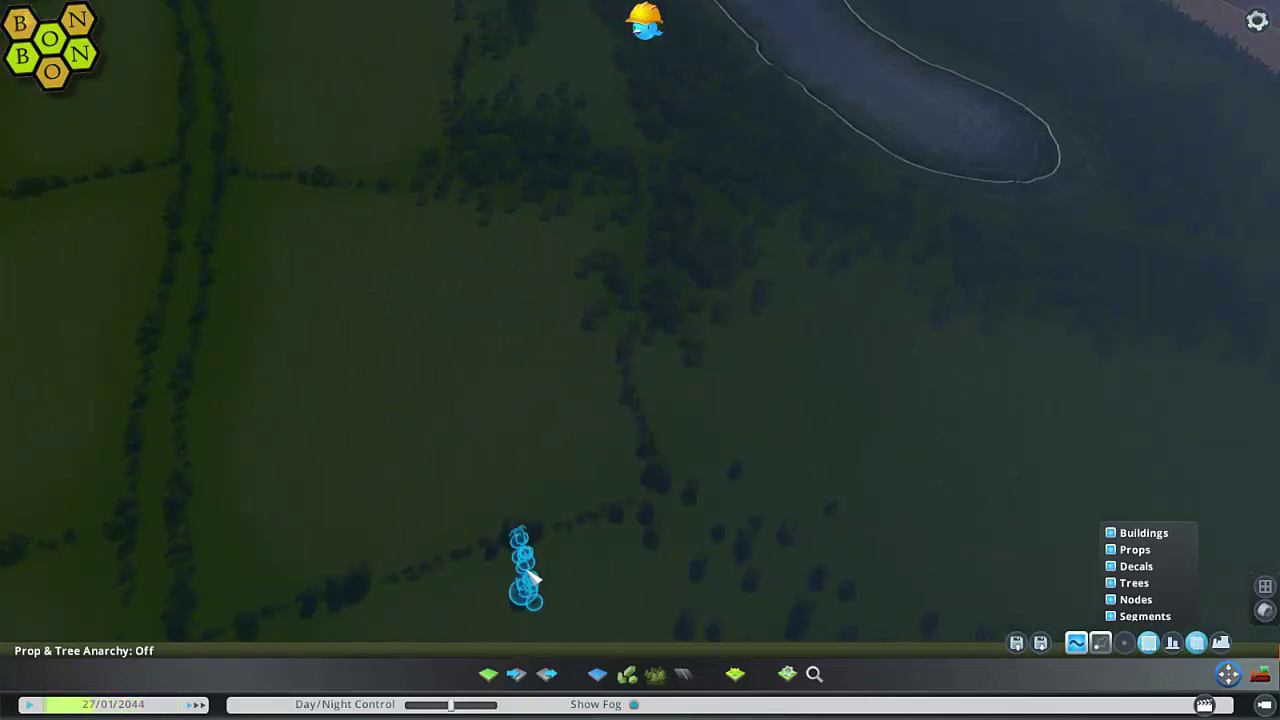
middle_click_drag(532, 577, 1060, 420)
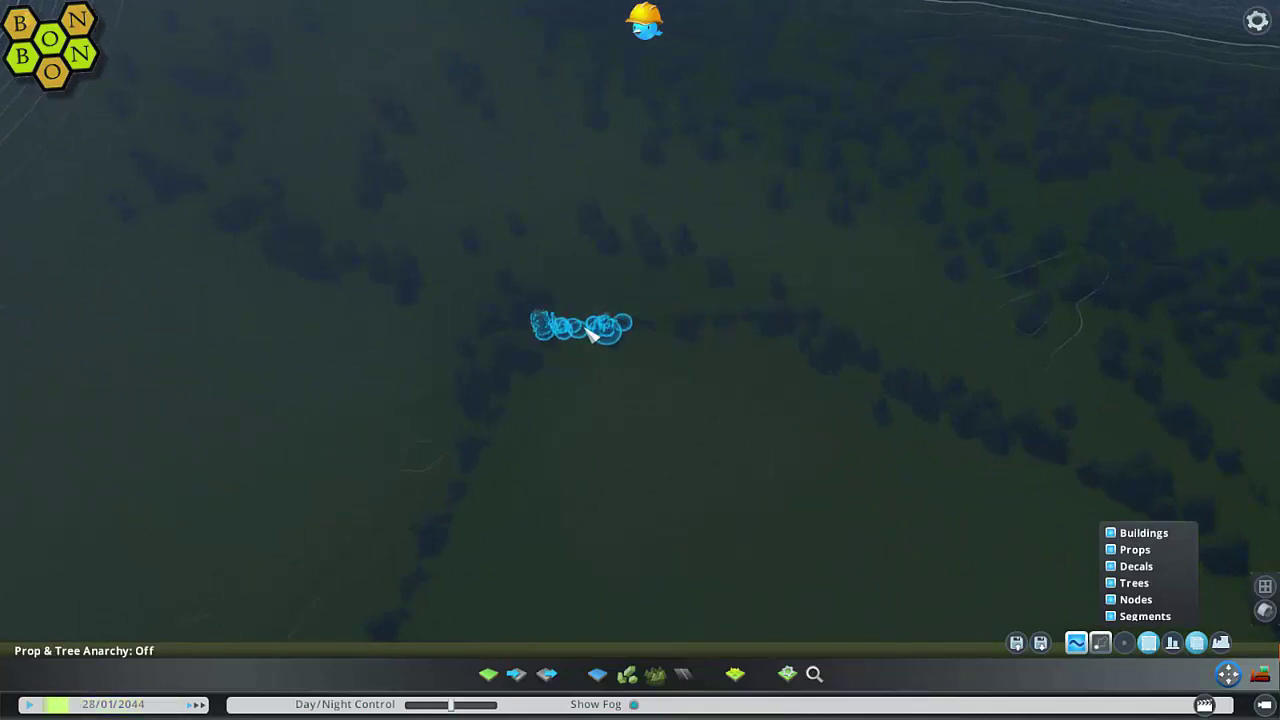
middle_click_drag(590, 333, 980, 170)
scroll(727, 282, "down", 5)
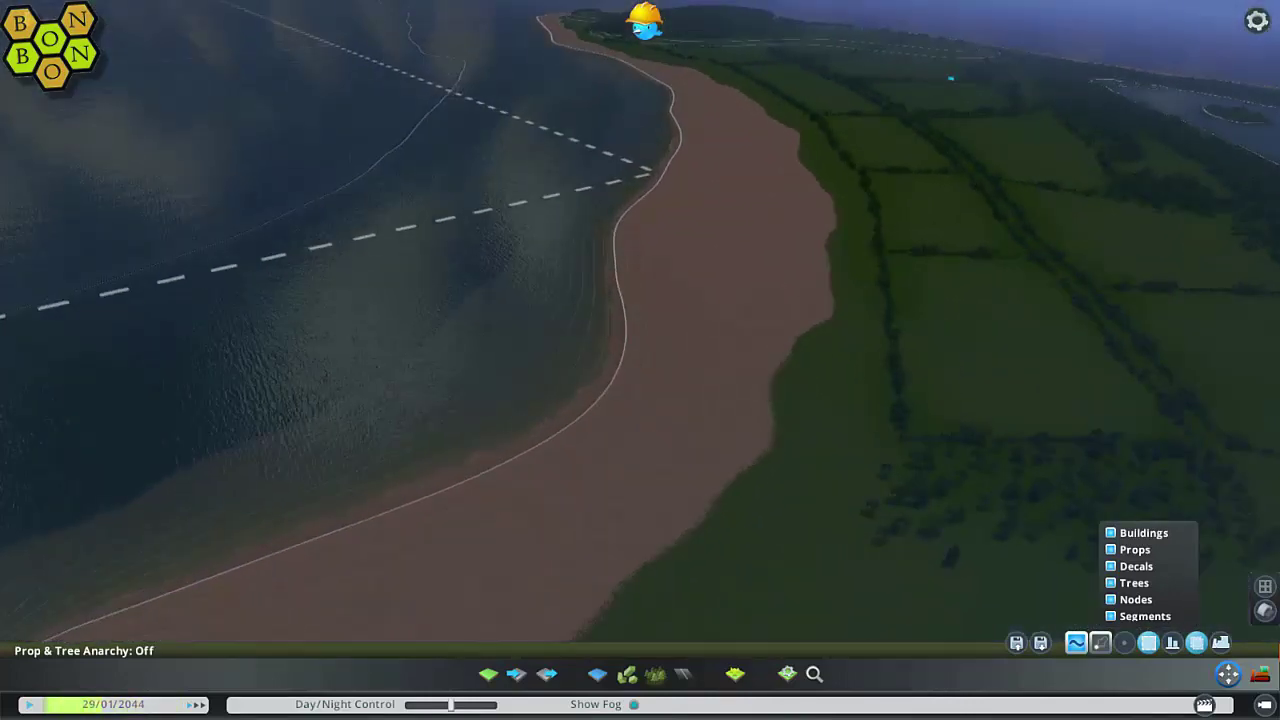
scroll(640, 320, "up", 5)
middle_click_drag(760, 385, 893, 385)
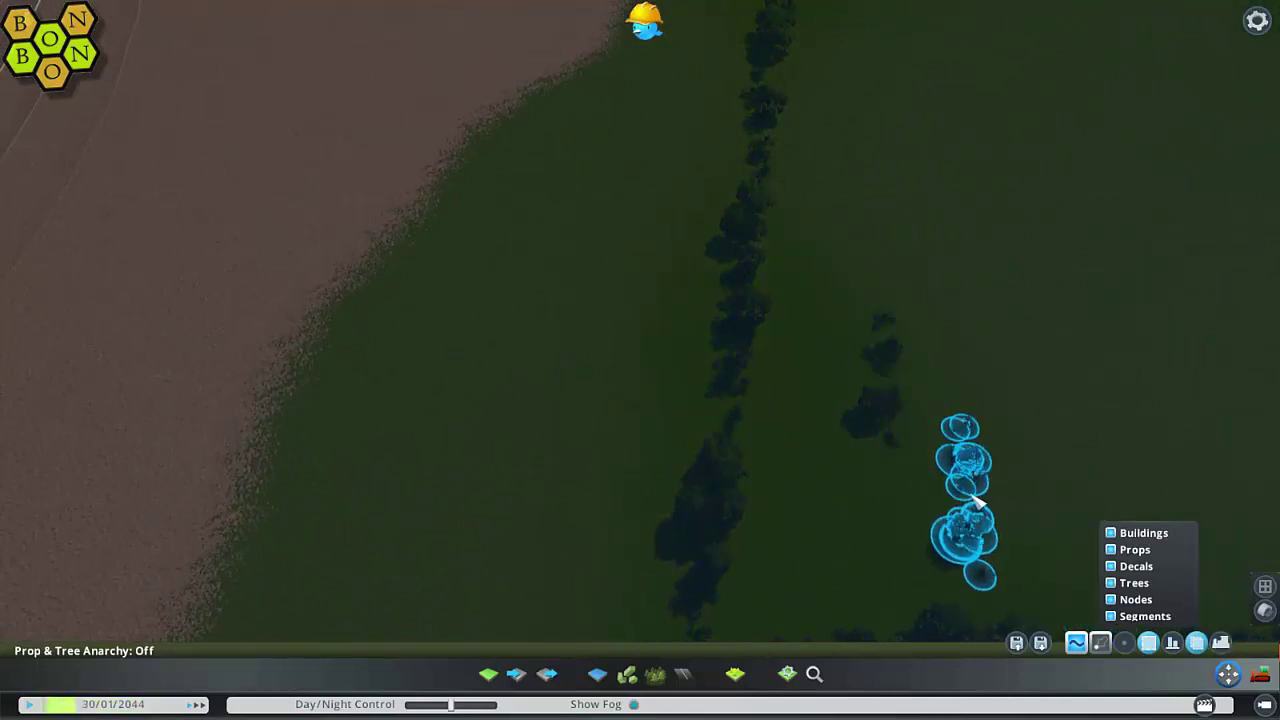
- Cancel the pending paste and carry five selected trees north along the hedgerow strip
key("Escape")
middle_click_drag(966, 514, 646, 357)
key("m")
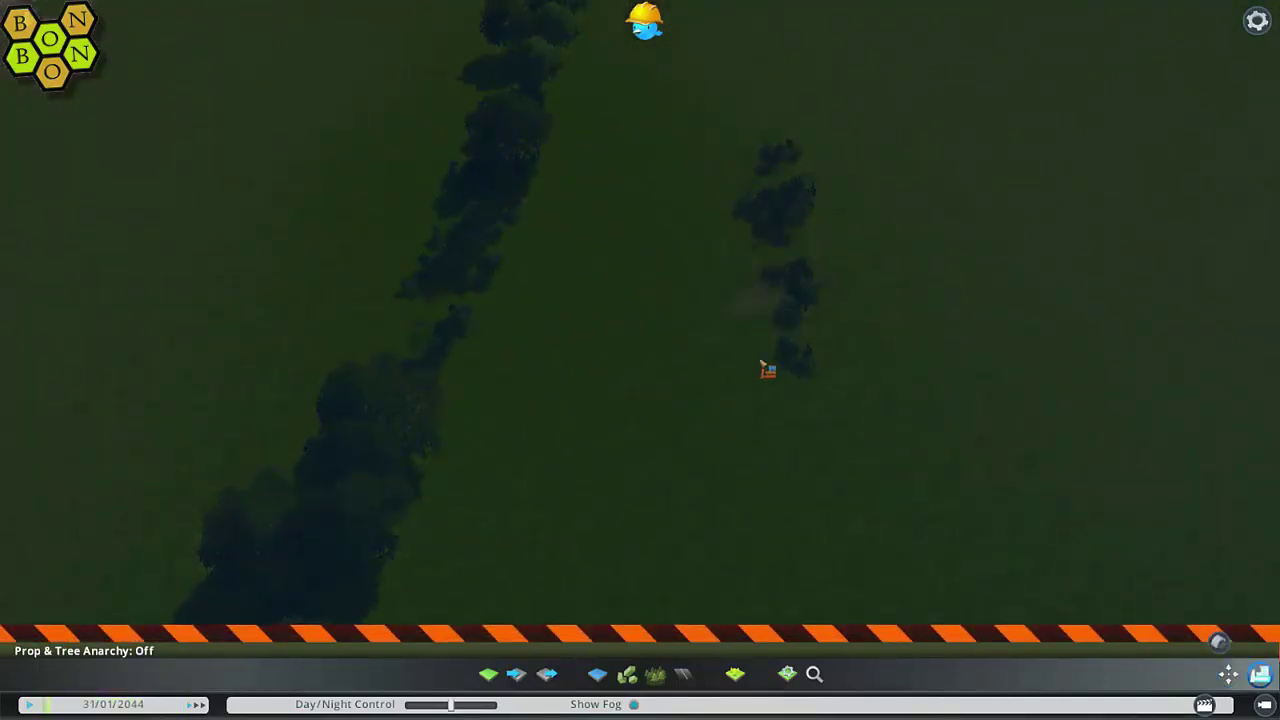
left_click_drag(780, 265, 698, 322)
key("w")
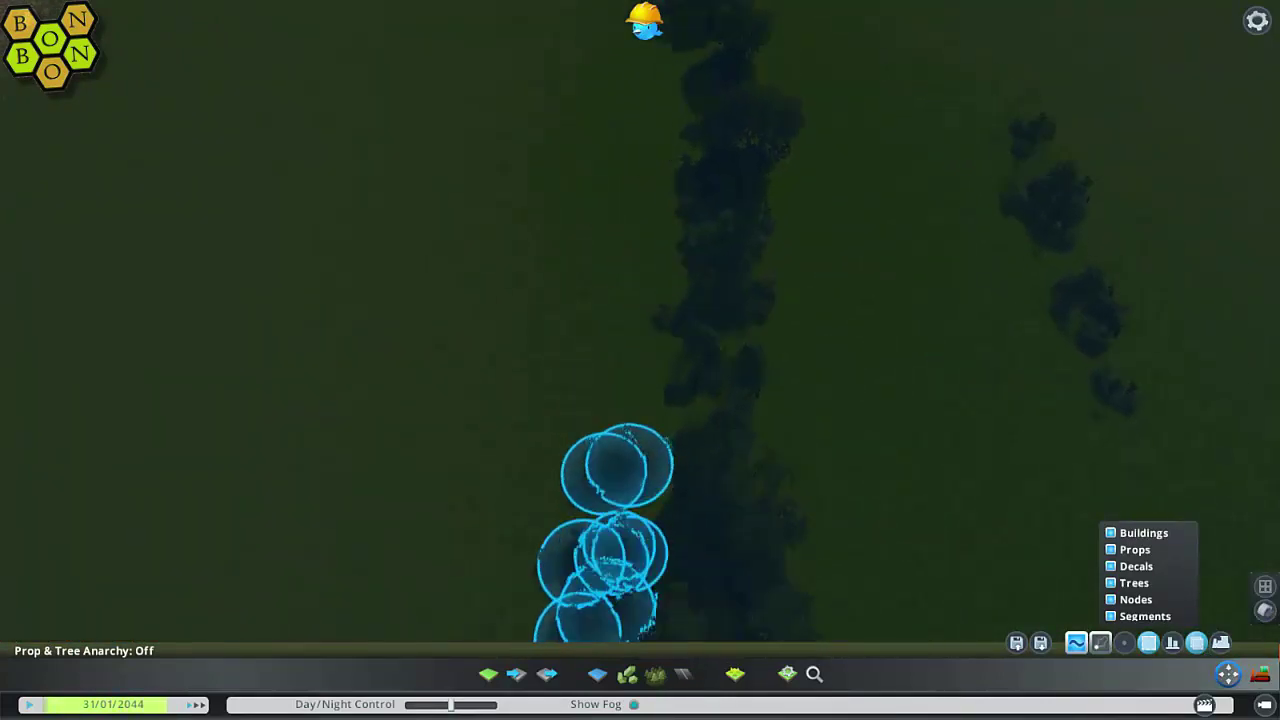
left_click_drag(698, 382, 762, 248)
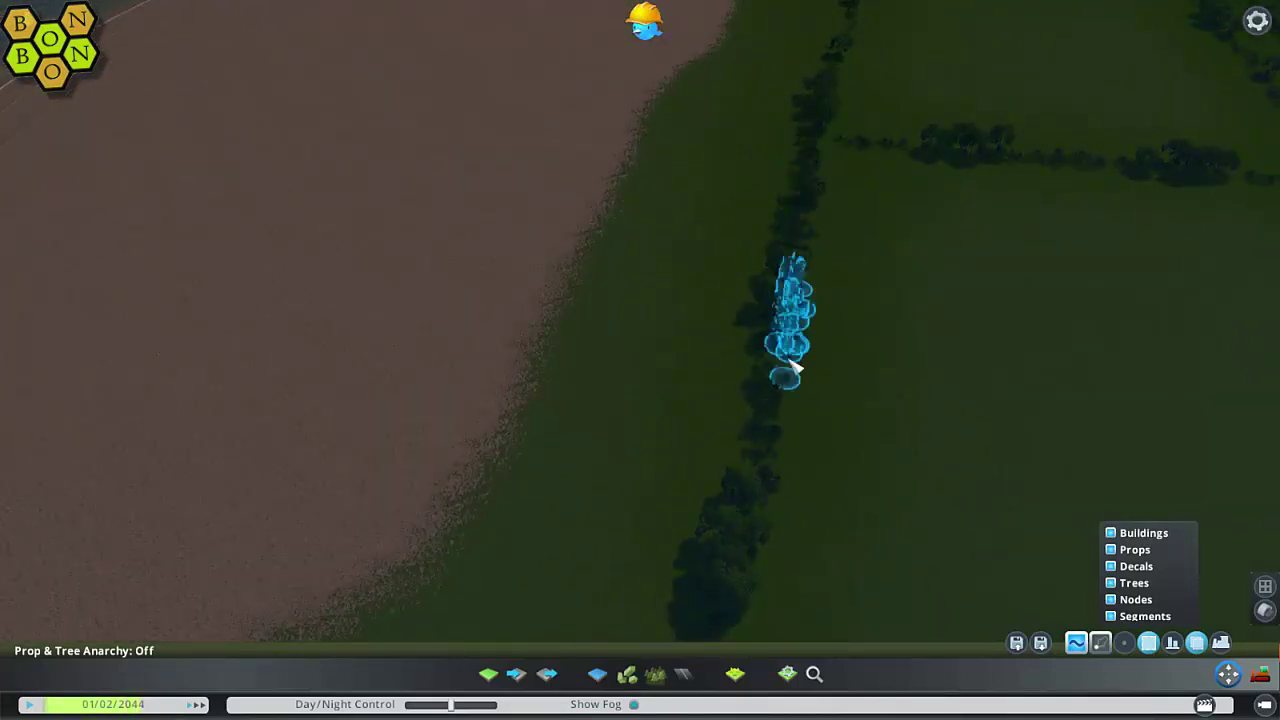
left_click_drag(790, 378, 745, 200)
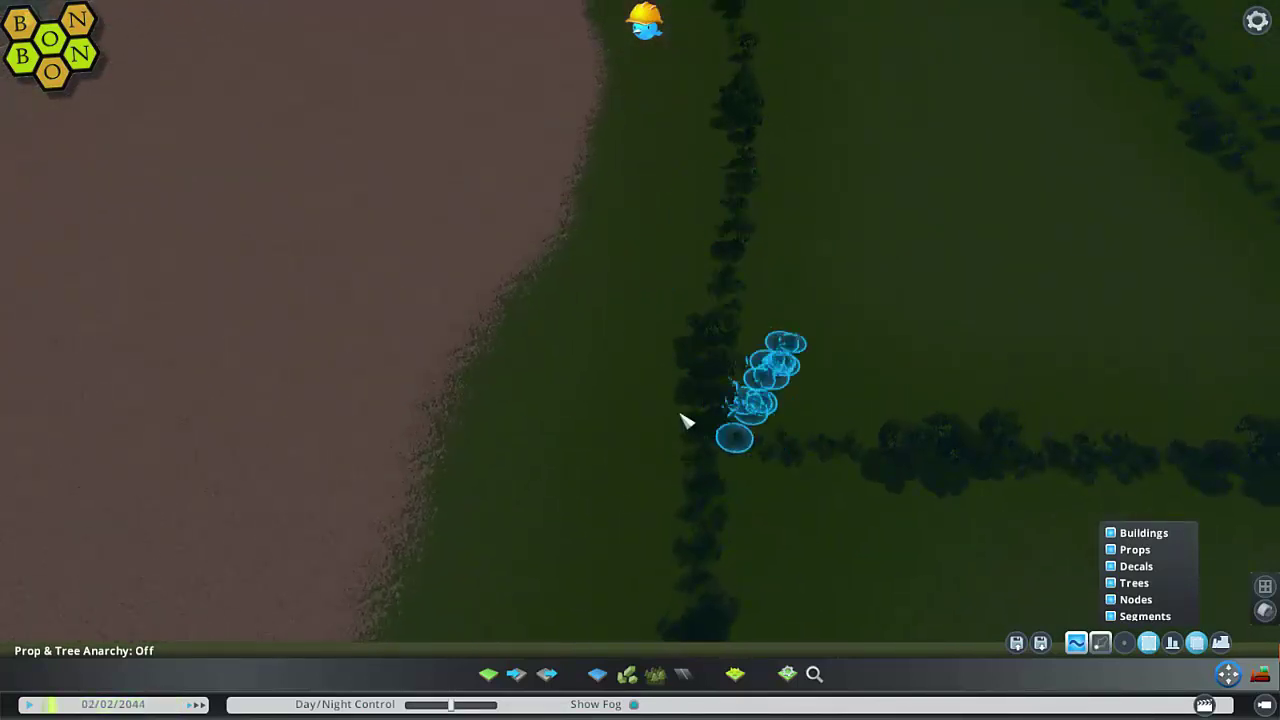
left_click_drag(688, 422, 672, 288)
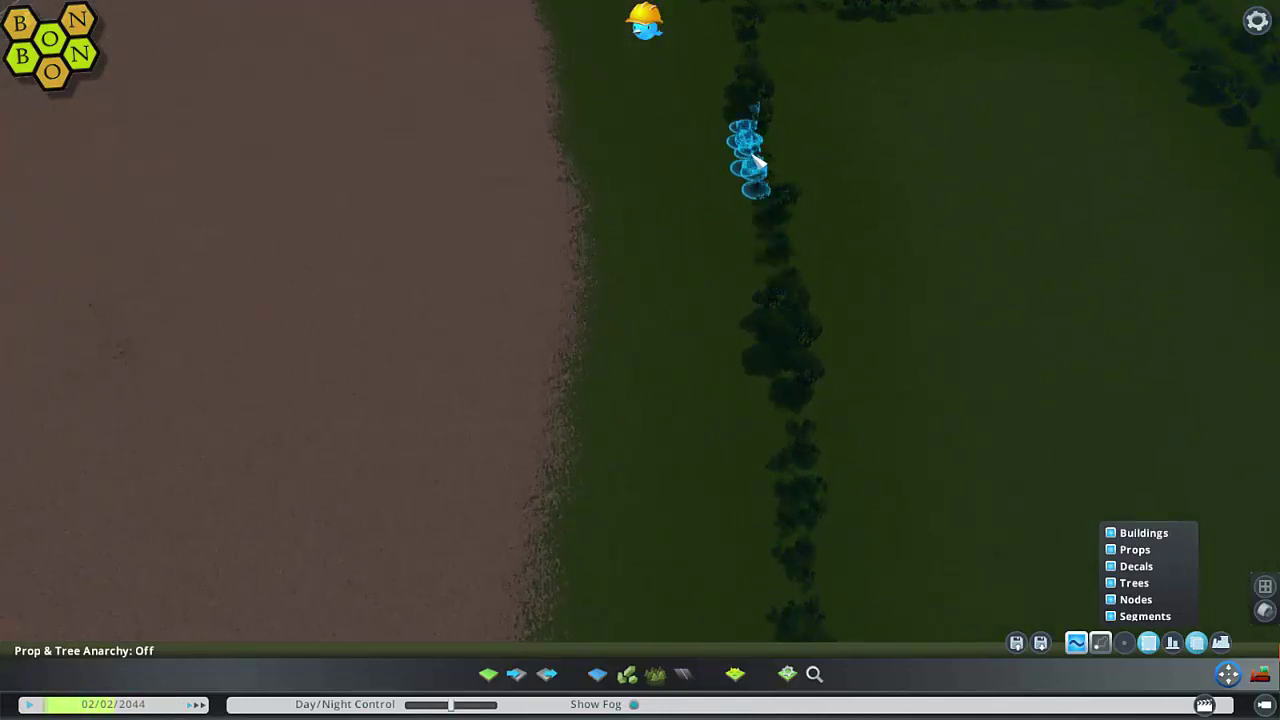
left_click_drag(757, 160, 660, 266)
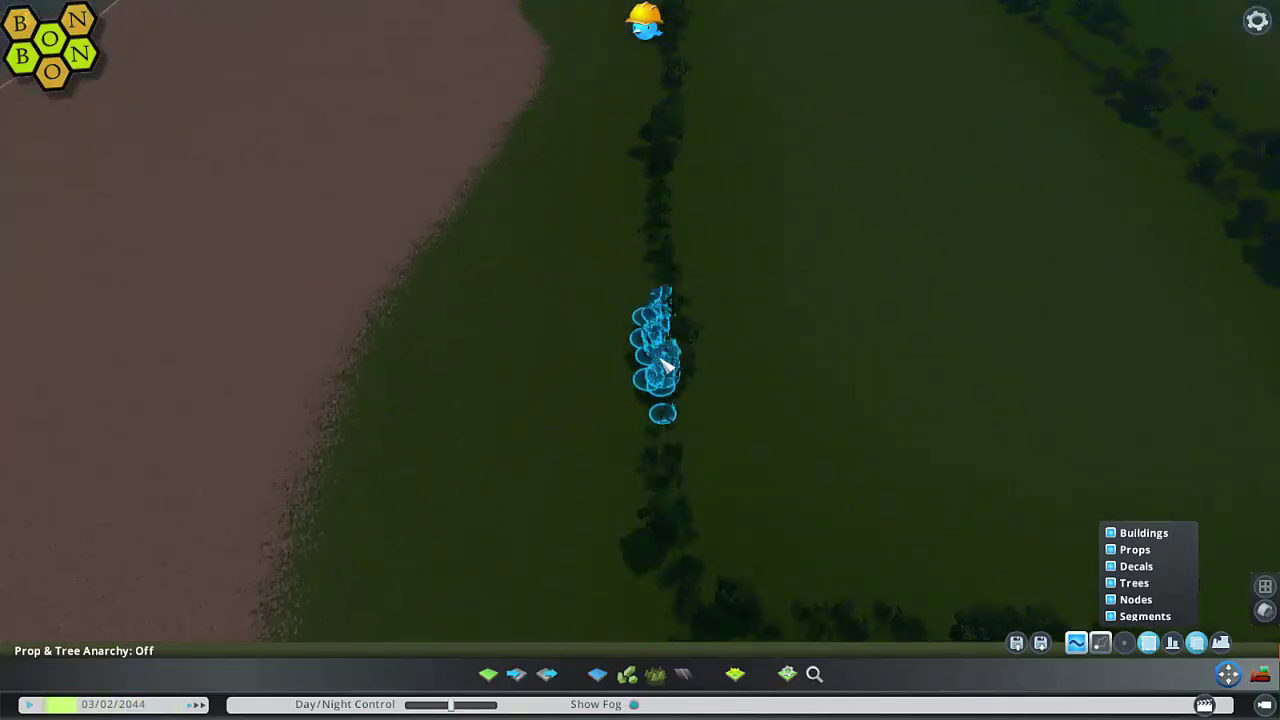
mouse_move(665, 368)
left_mouse_down()
mouse_move(660, 415)
mouse_move(660, 368)
left_mouse_up()
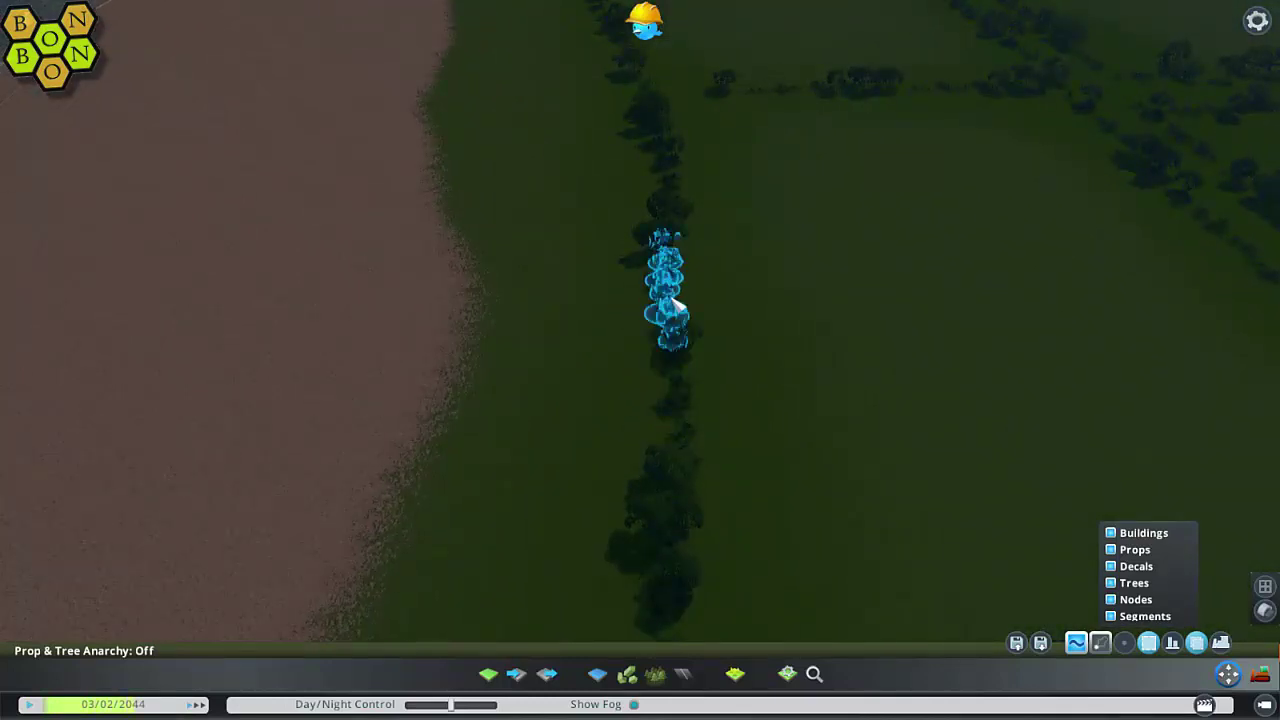
left_click_drag(676, 306, 703, 334)
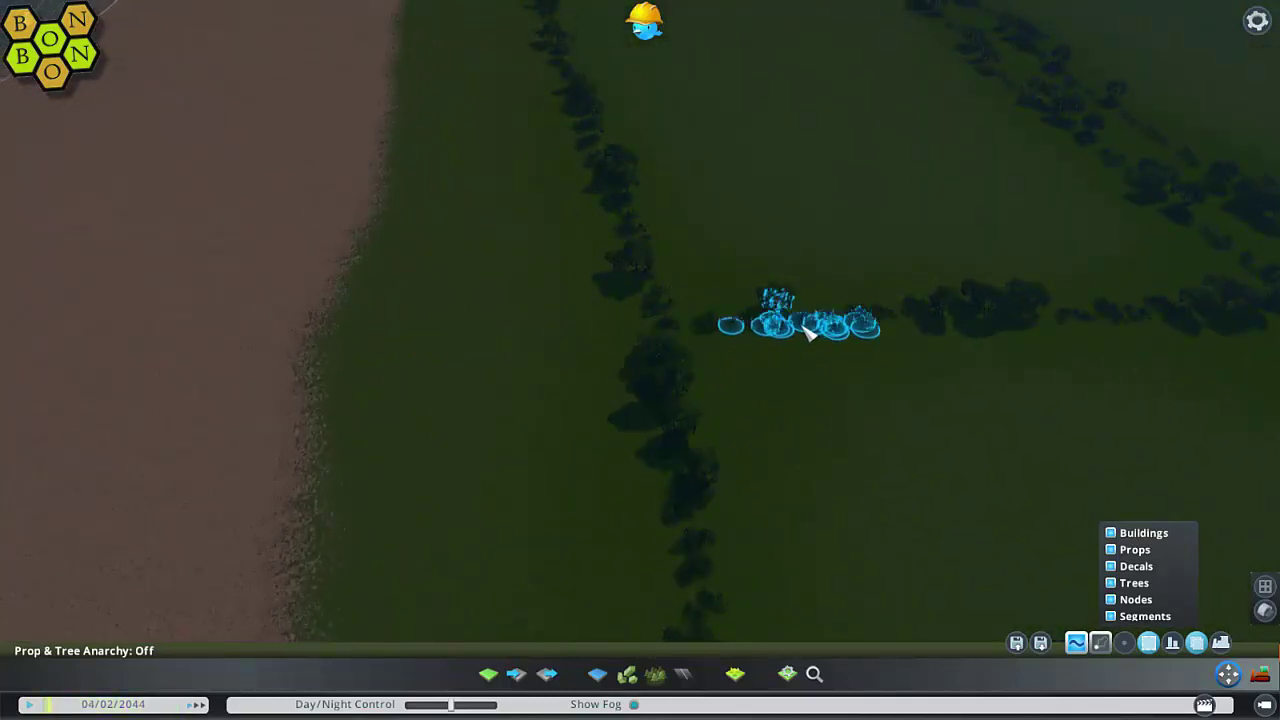
left_click_drag(808, 333, 610, 310)
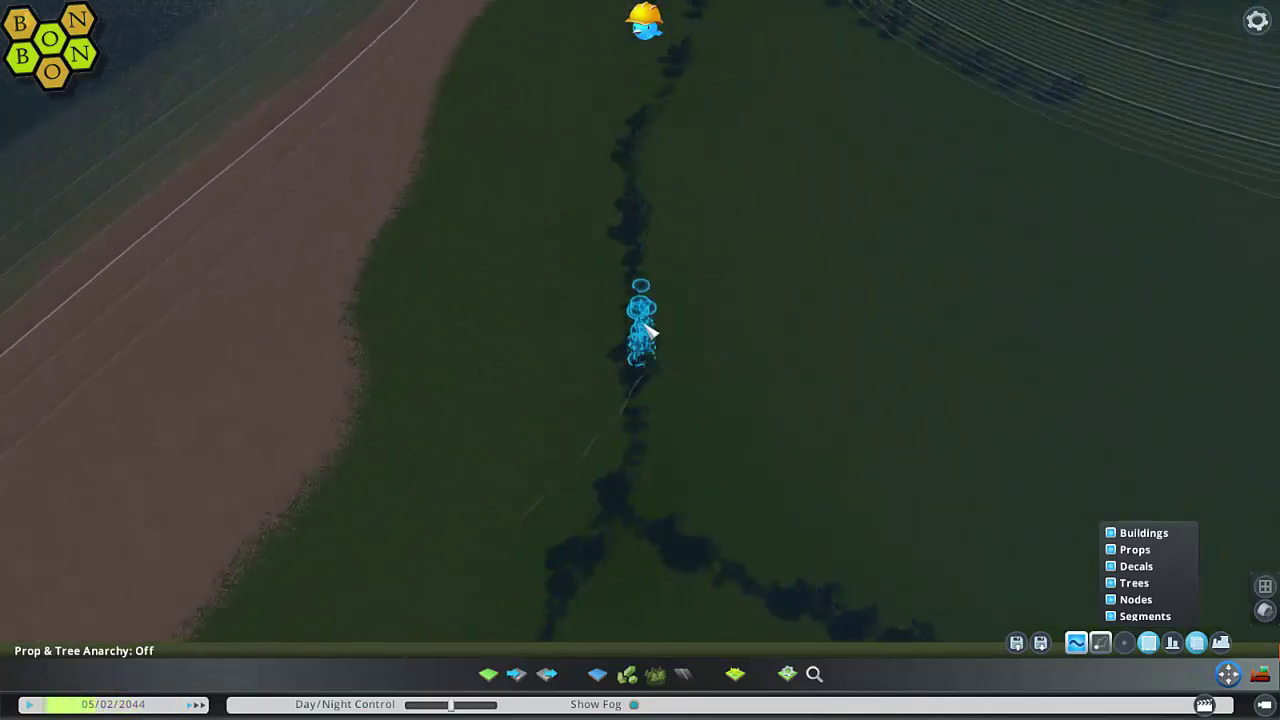
- Position the selected trees along the field edge in a hedgerow gap
middle_click_drag(731, 215, 670, 280)
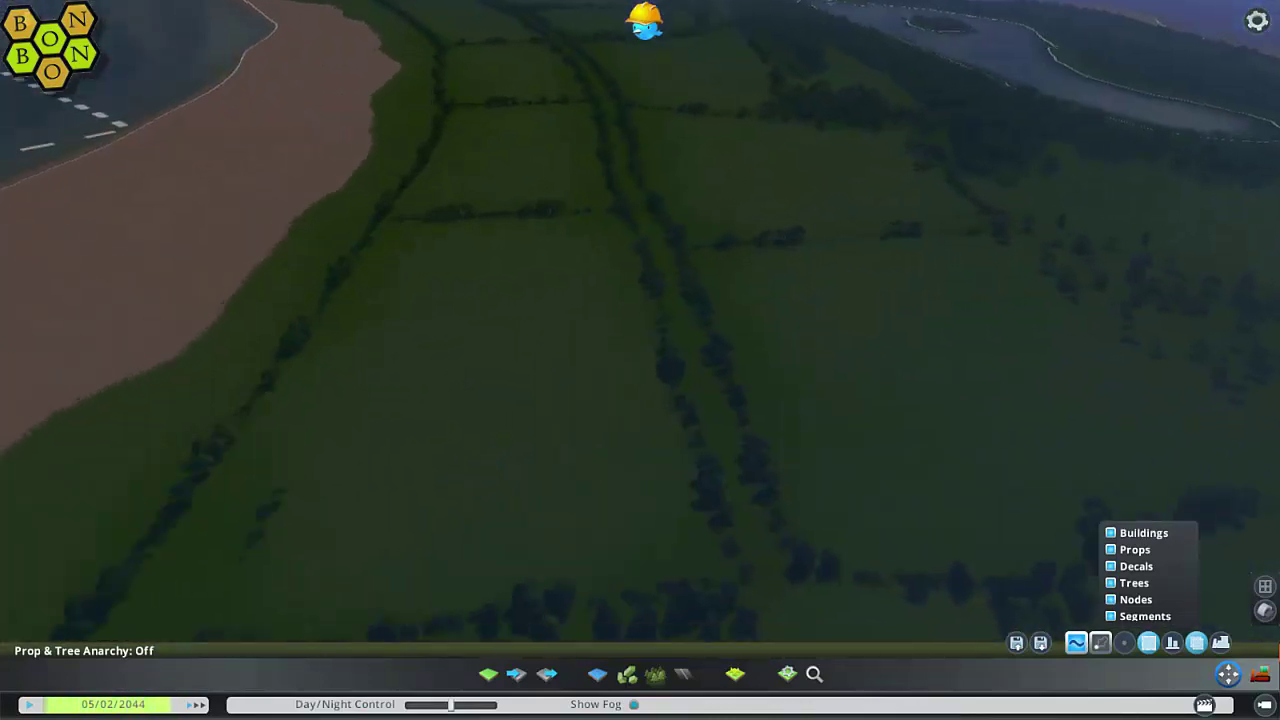
scroll(715, 410, "up", 5)
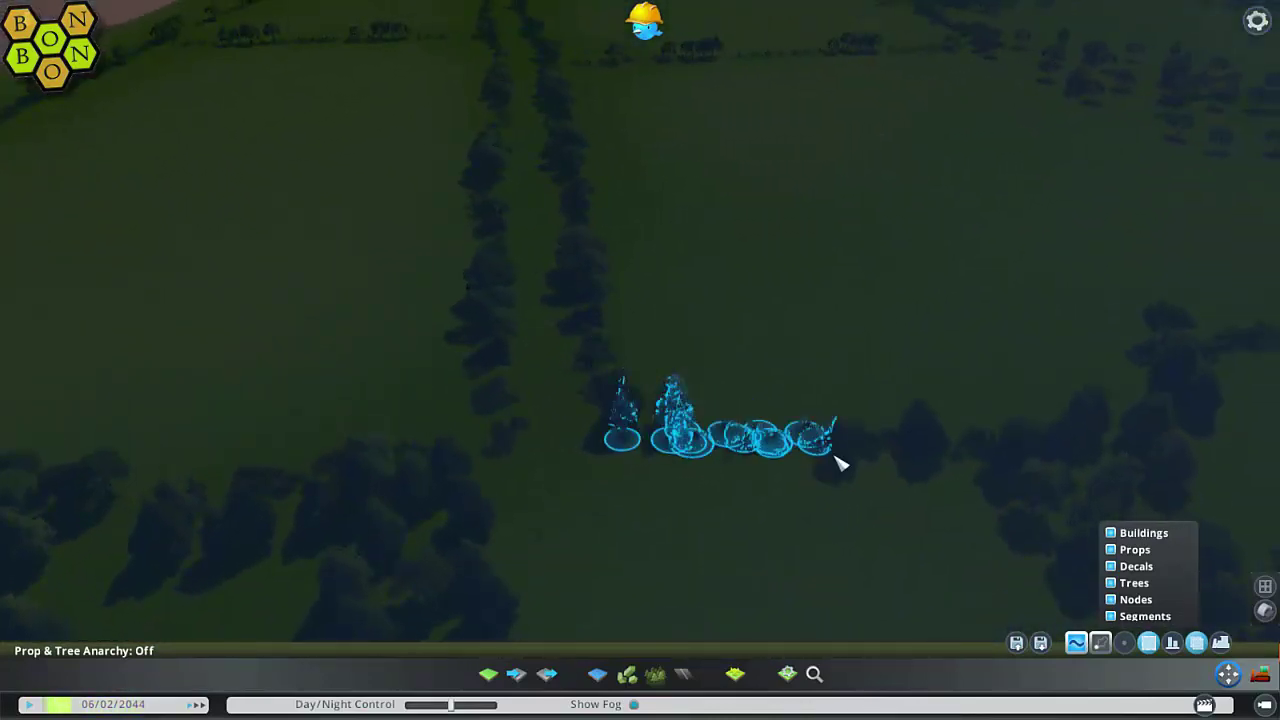
left_click_drag(840, 463, 968, 488)
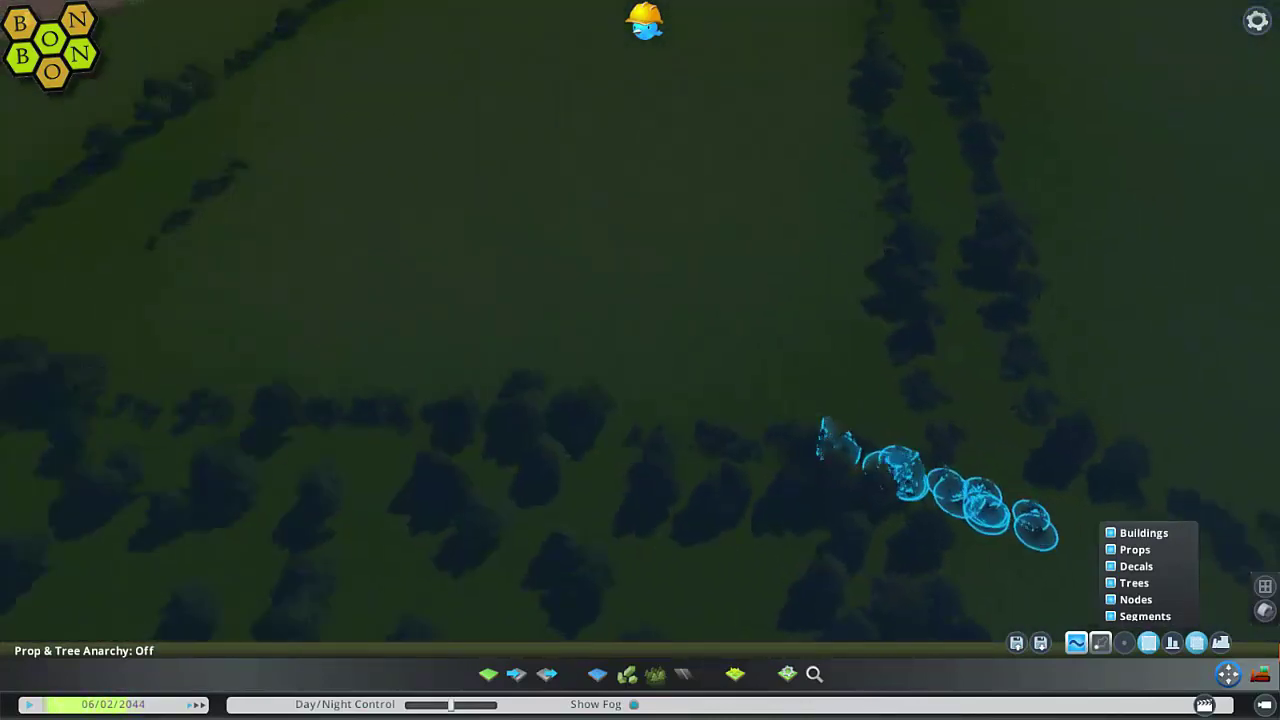
left_click_drag(1020, 500, 951, 372)
- Place the selected tree group up in the open field
key("w")
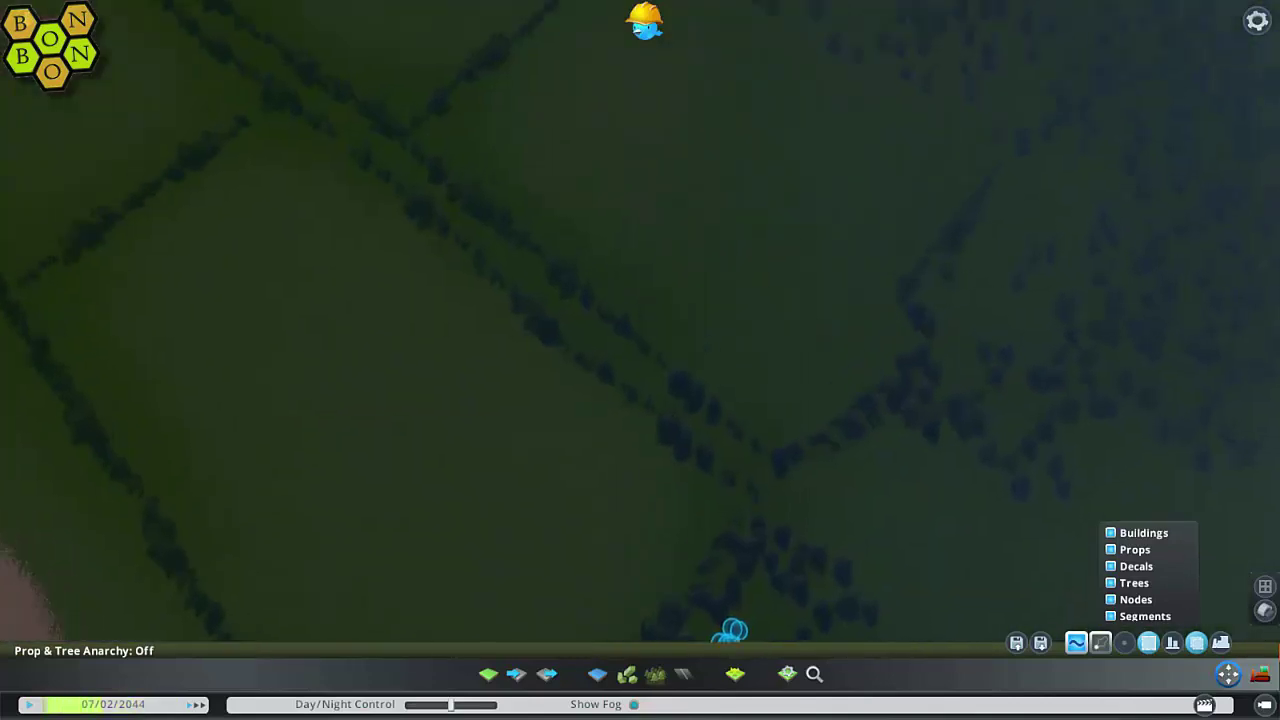
key("s")
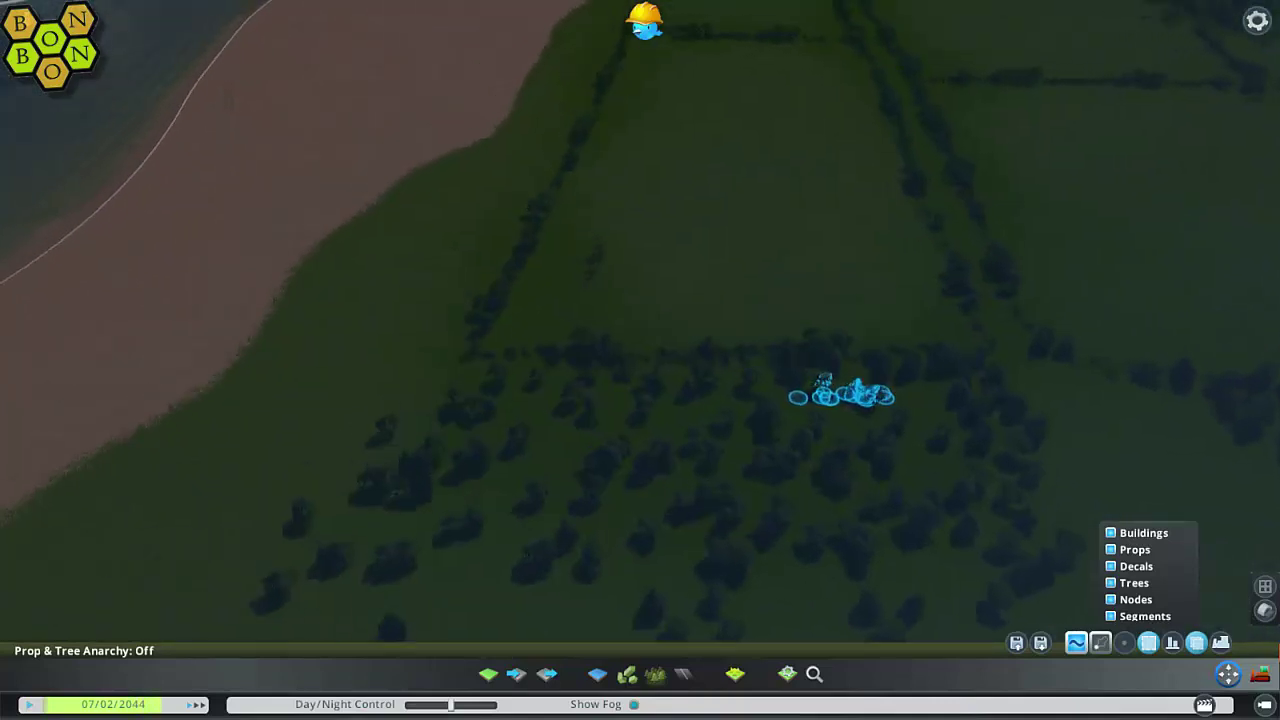
left_click_drag(850, 455, 686, 357)
- Switch from bulldozing back to Move It in single-object mode and drag one tree into the field
key("b")
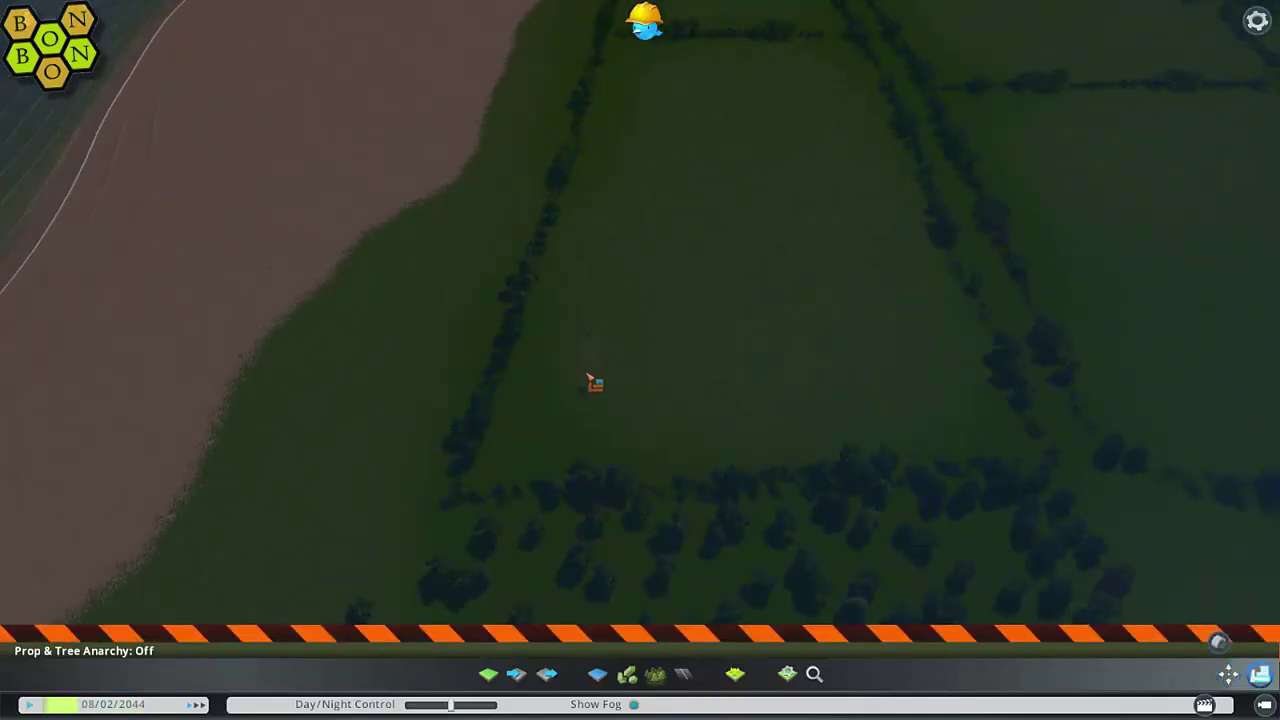
left_click(1228, 675)
key("d")
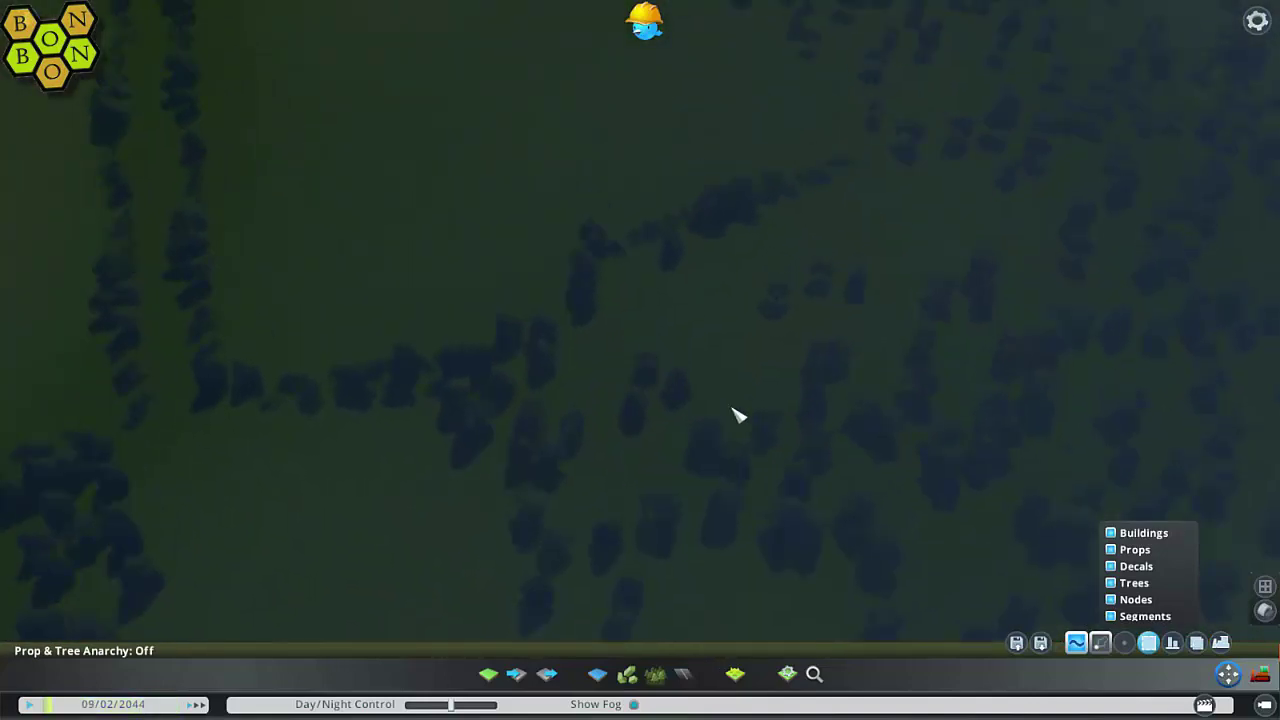
left_click(1124, 643)
scroll(877, 603, "down", 5)
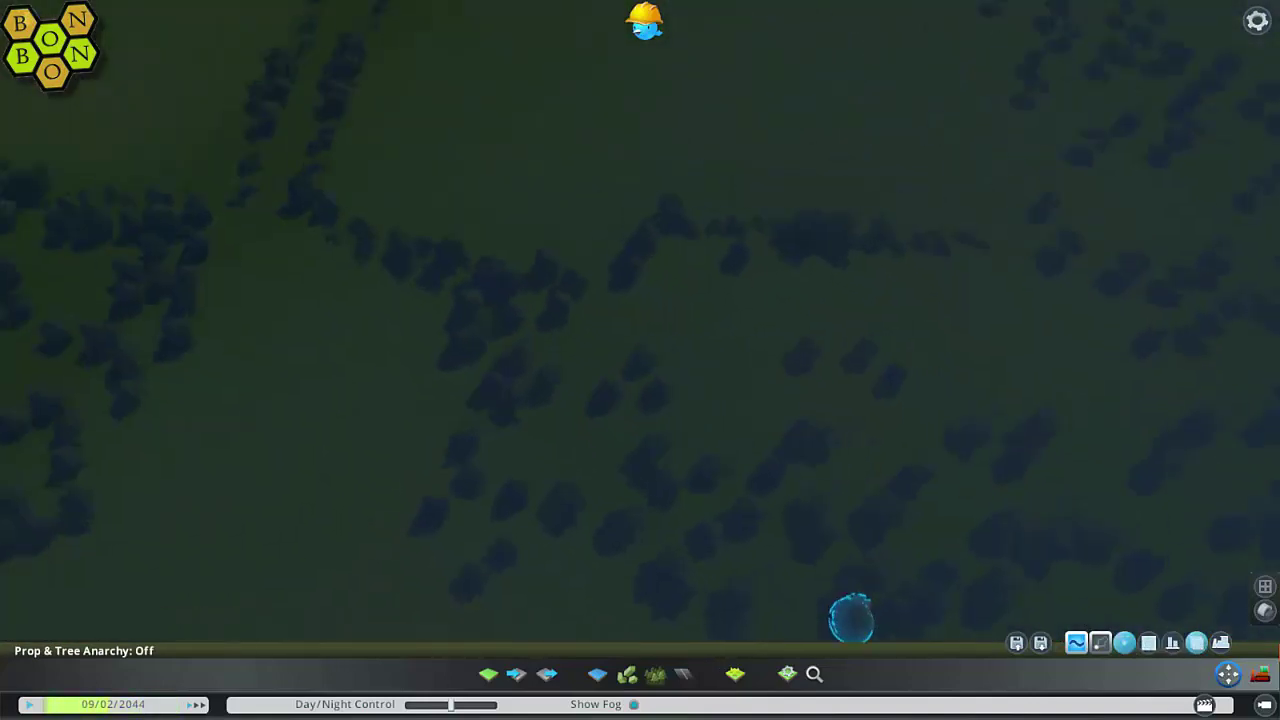
scroll(877, 603, "up", 8)
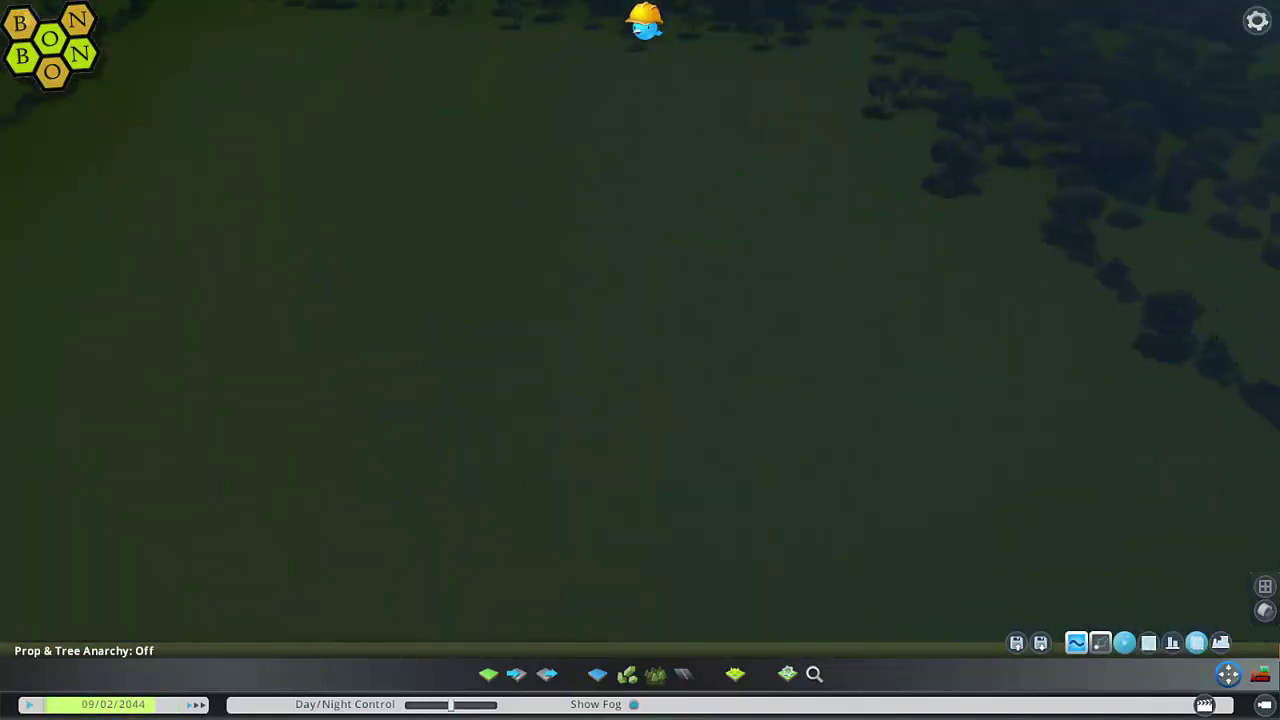
scroll(651, 349, "down", 3)
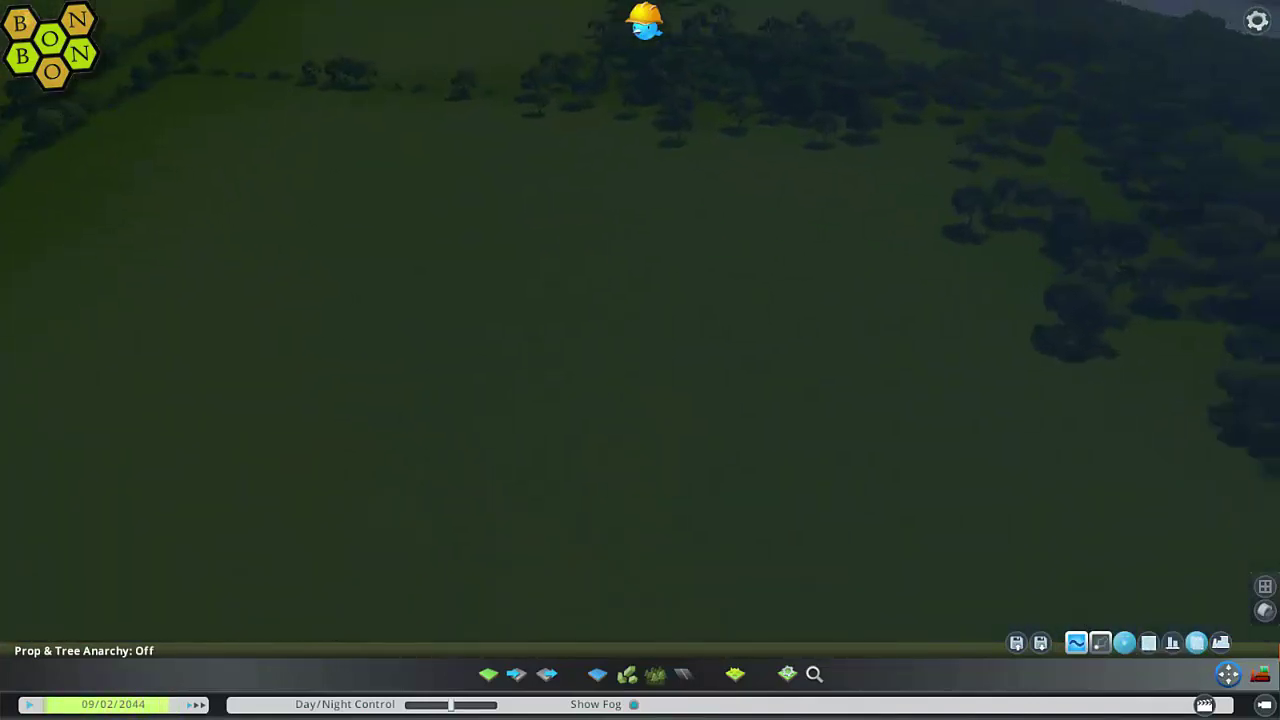
left_click_drag(651, 349, 709, 623)
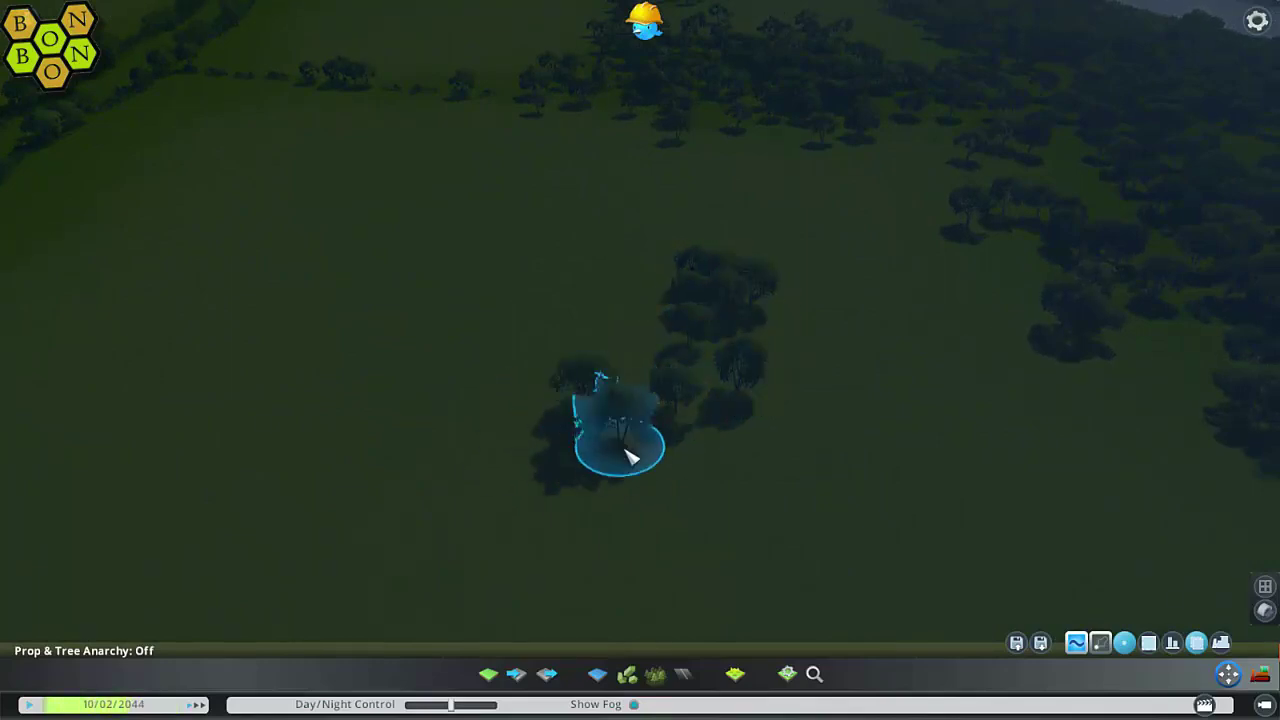
scroll(709, 623, "down", 8)
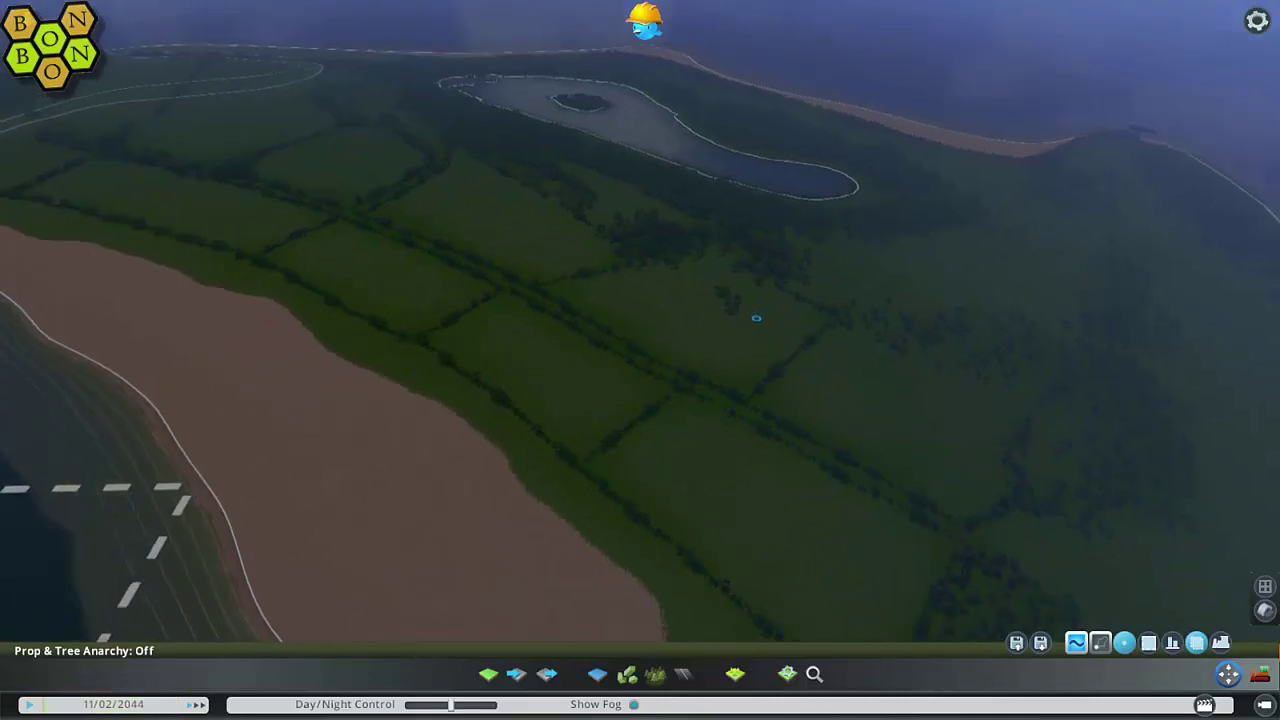
middle_click_drag(756, 318, 1005, 560)
- Hide the game interface with Tab for the final island overview
key("Tab")
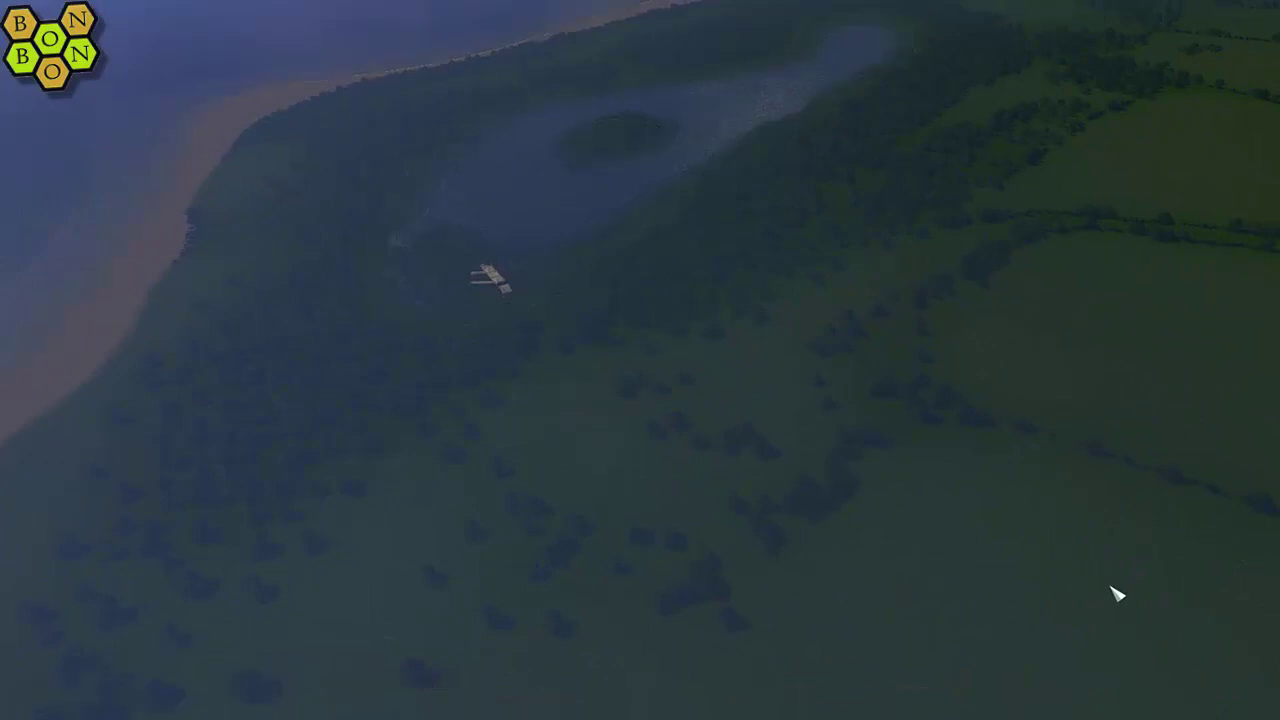